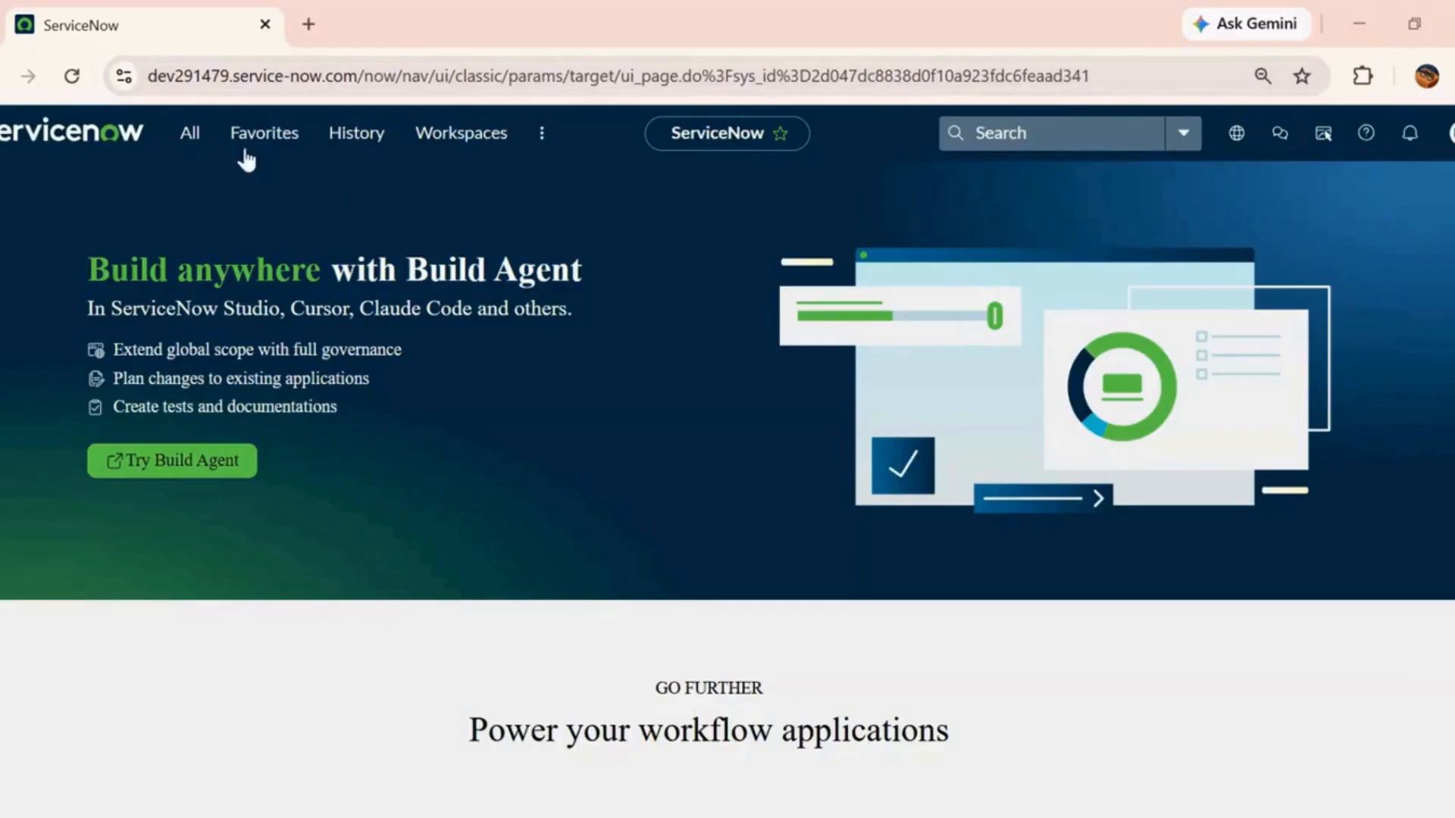
# - Find Now Experience Framework in the application navigator and open Create New Action under Declarative Actions
pyautogui.click(191, 137)
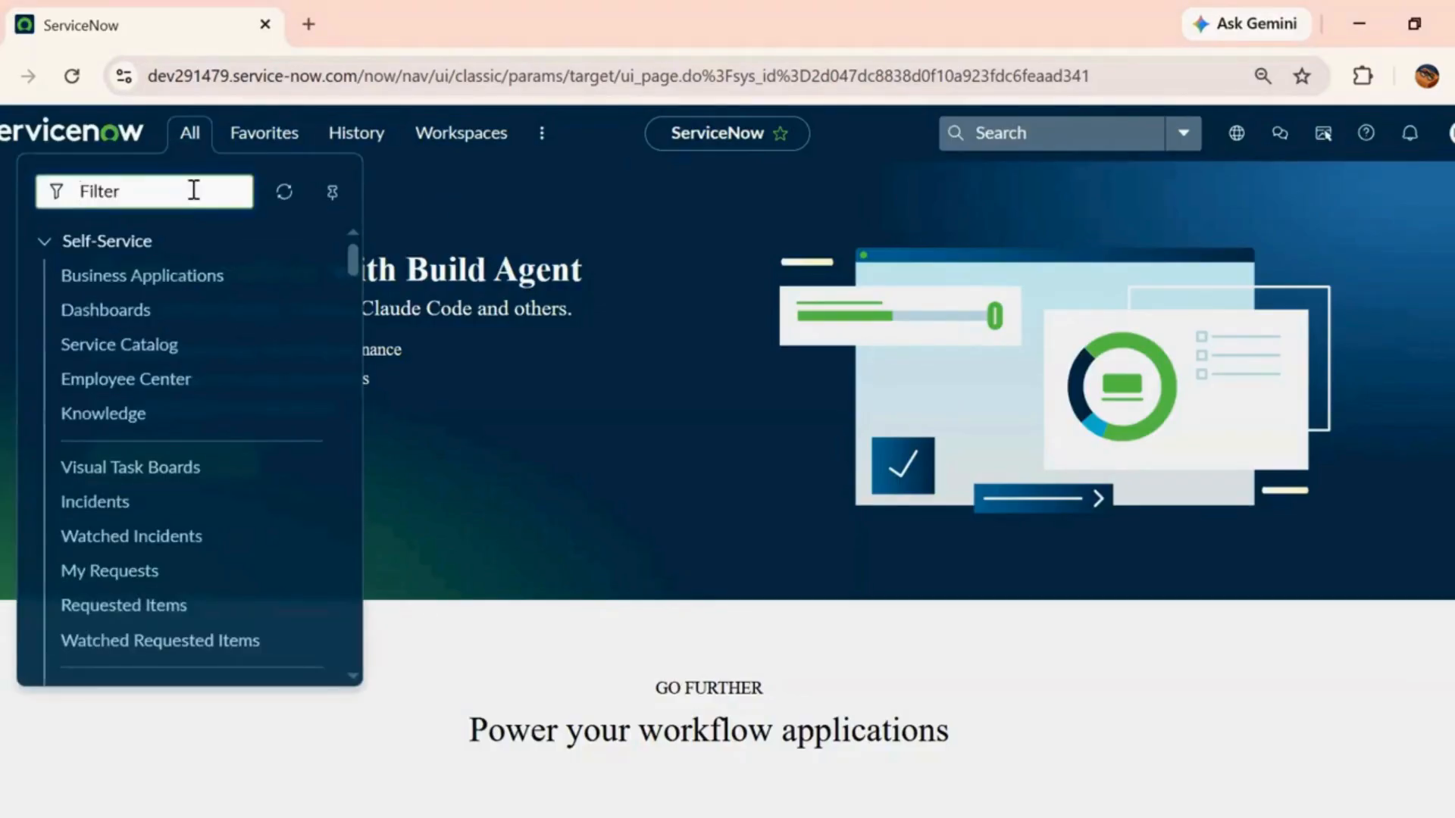
pyautogui.write('no')
pyautogui.write('w experience')
pyautogui.write(' framework')
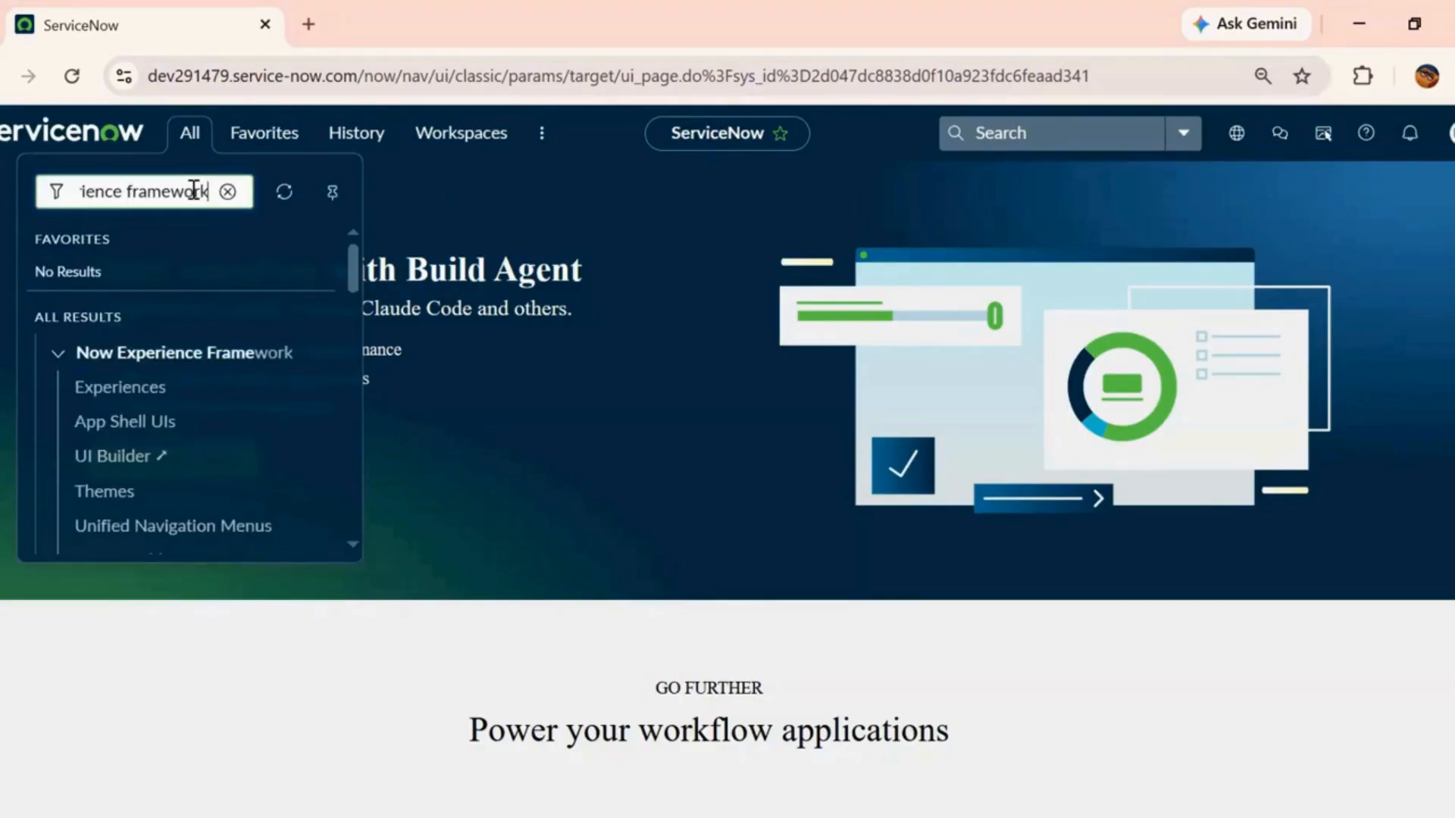
pyautogui.scroll(-3, 212, 432)
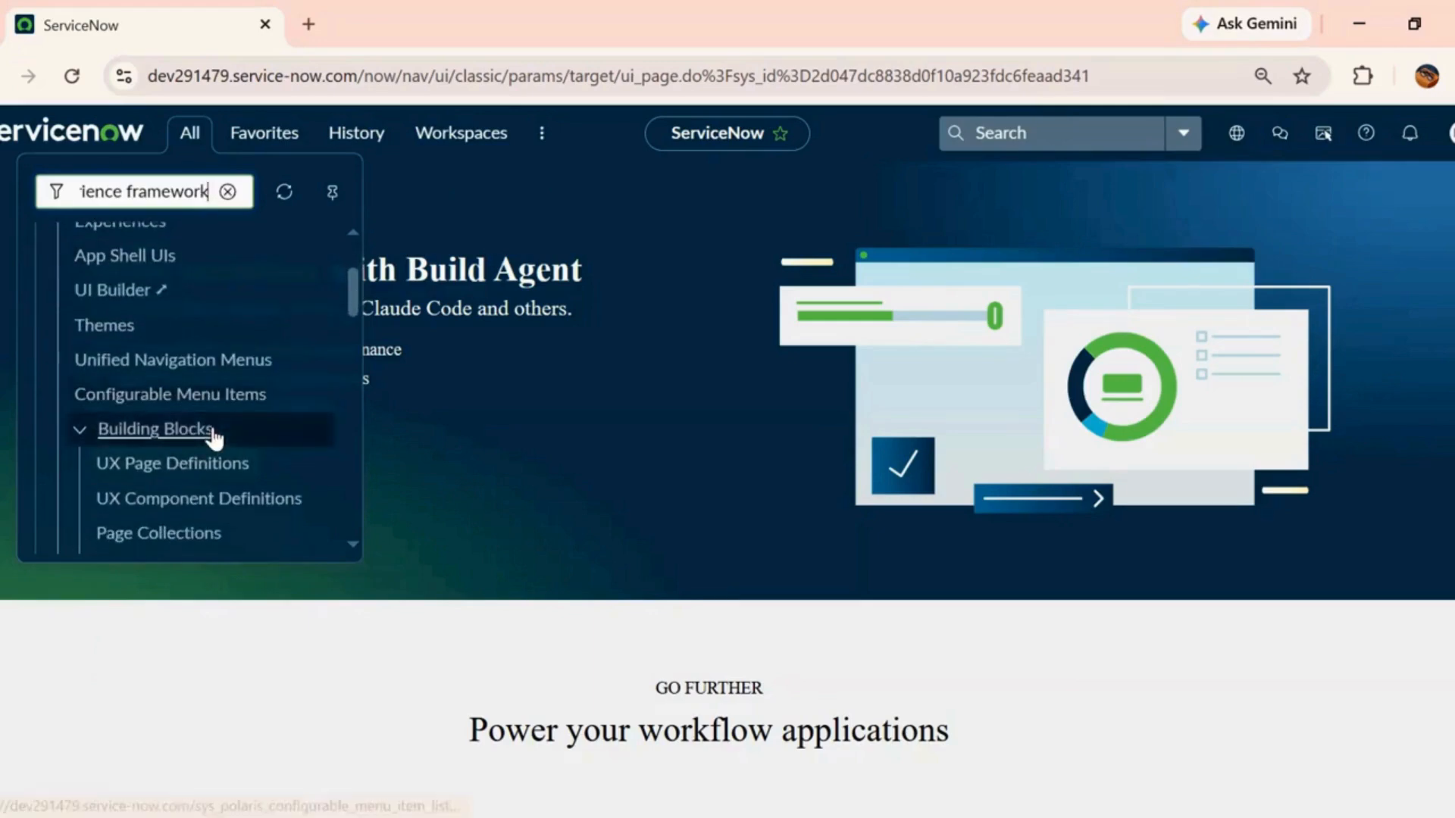
pyautogui.scroll(-3, 214, 437)
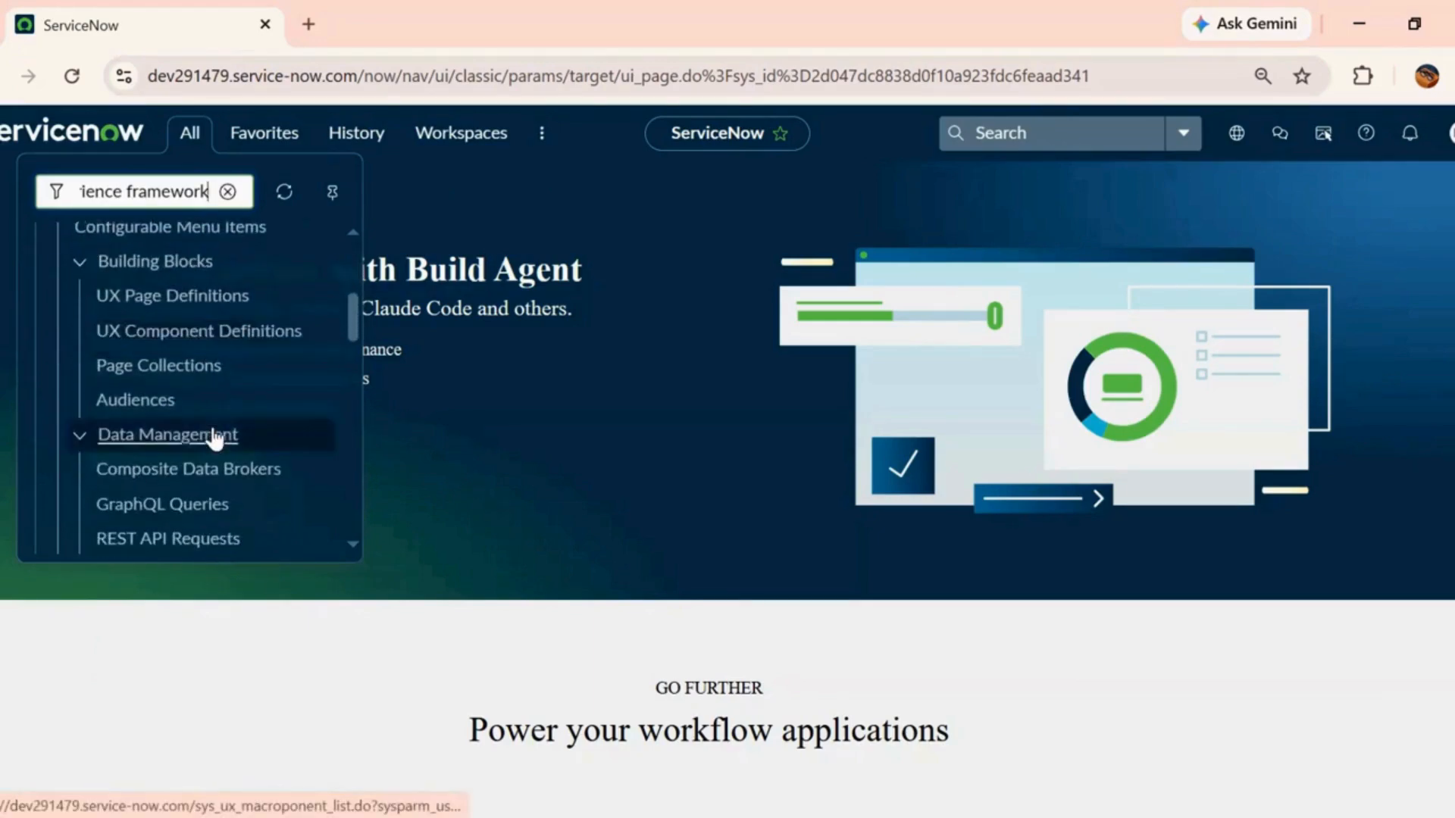
pyautogui.scroll(-1, 214, 437)
pyautogui.scroll(1, 212, 439)
pyautogui.scroll(-6, 212, 439)
pyautogui.scroll(-1, 214, 436)
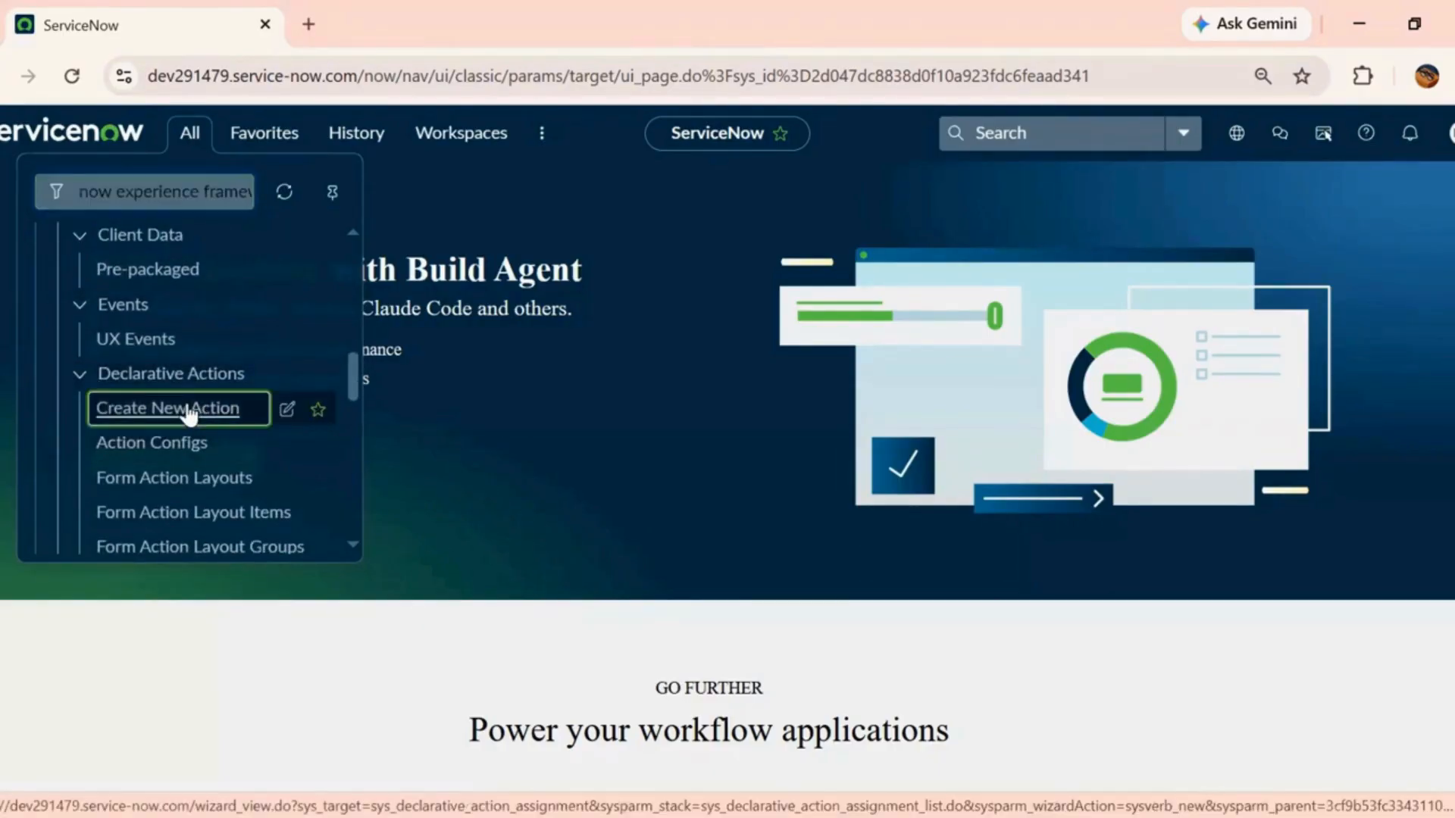
pyautogui.click(189, 413)
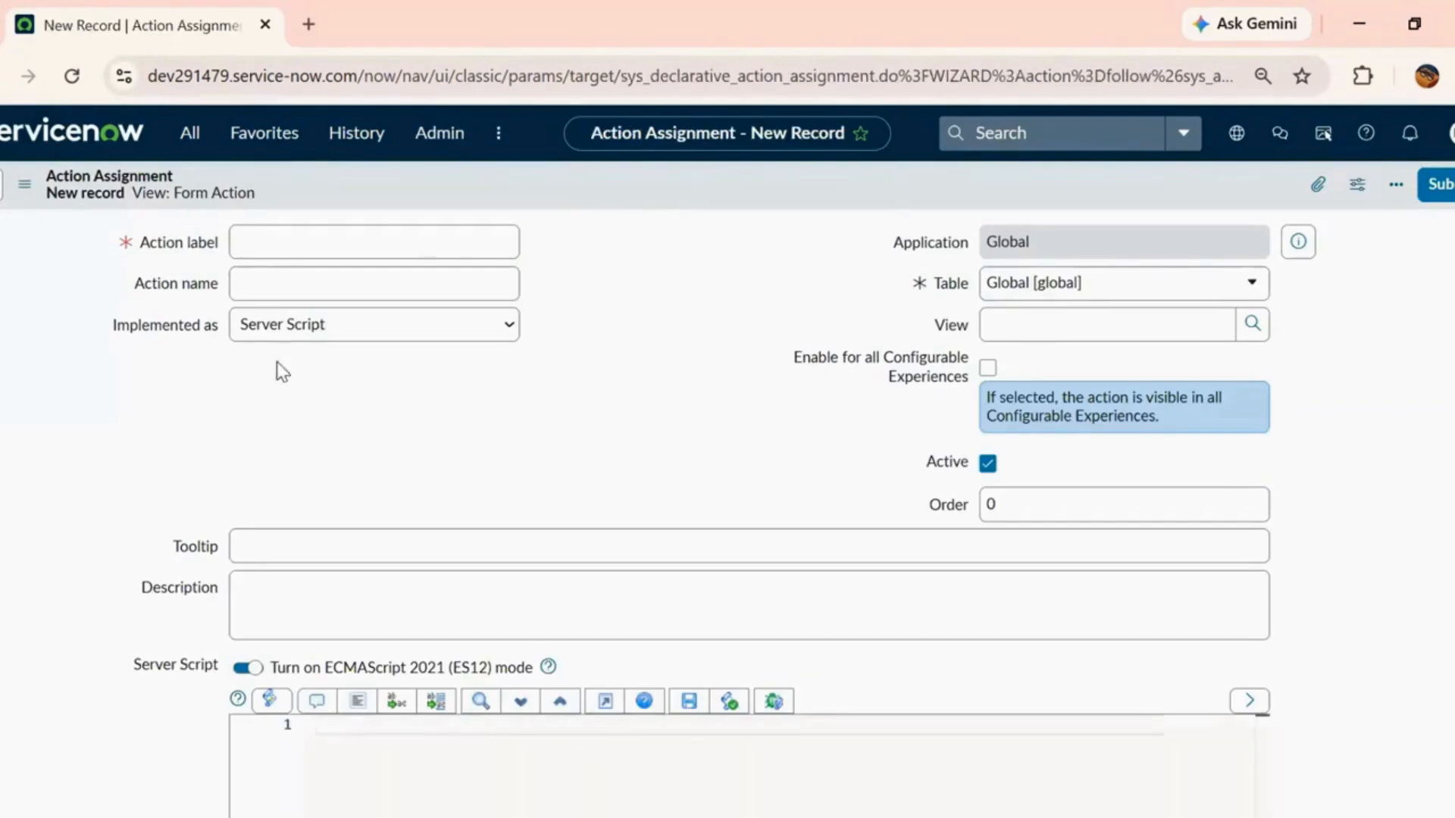
# - Try UXF Client Action and Client Script as the action's implementation type, and return it to Server Script
pyautogui.moveTo(101, 328); pyautogui.dragTo(227, 333)
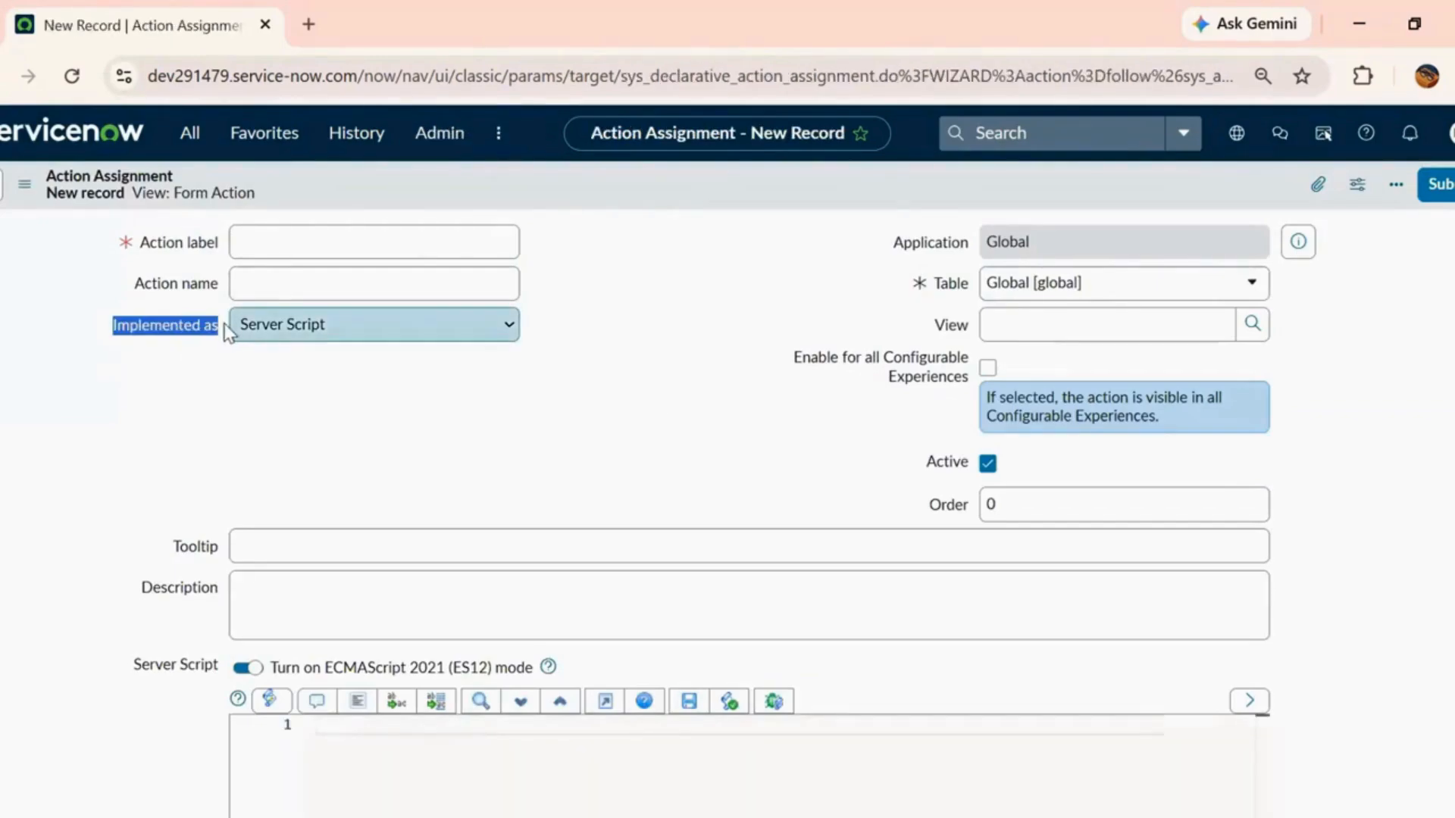
pyautogui.click(236, 372)
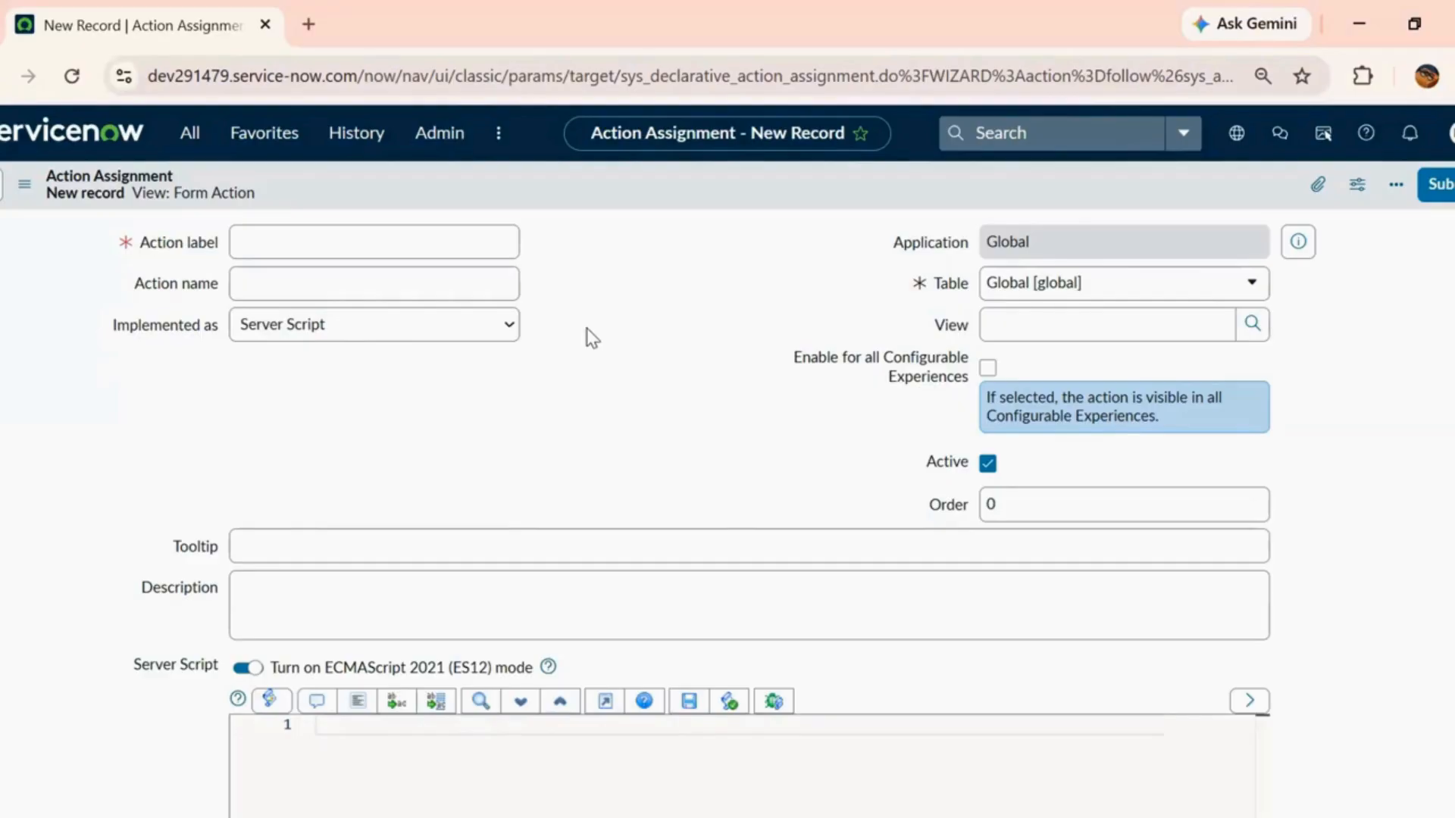
pyautogui.click(485, 328)
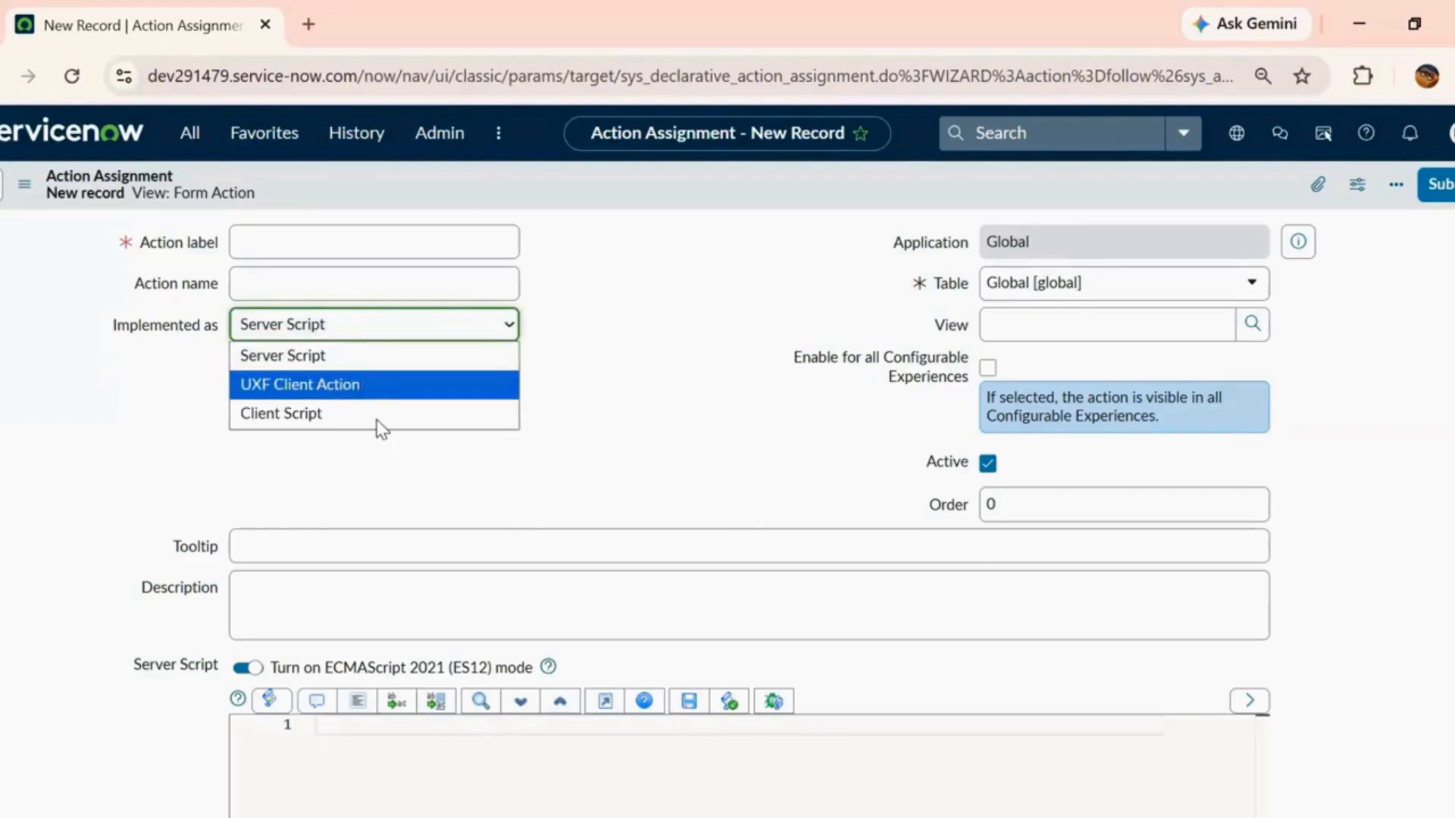
pyautogui.press('Return')
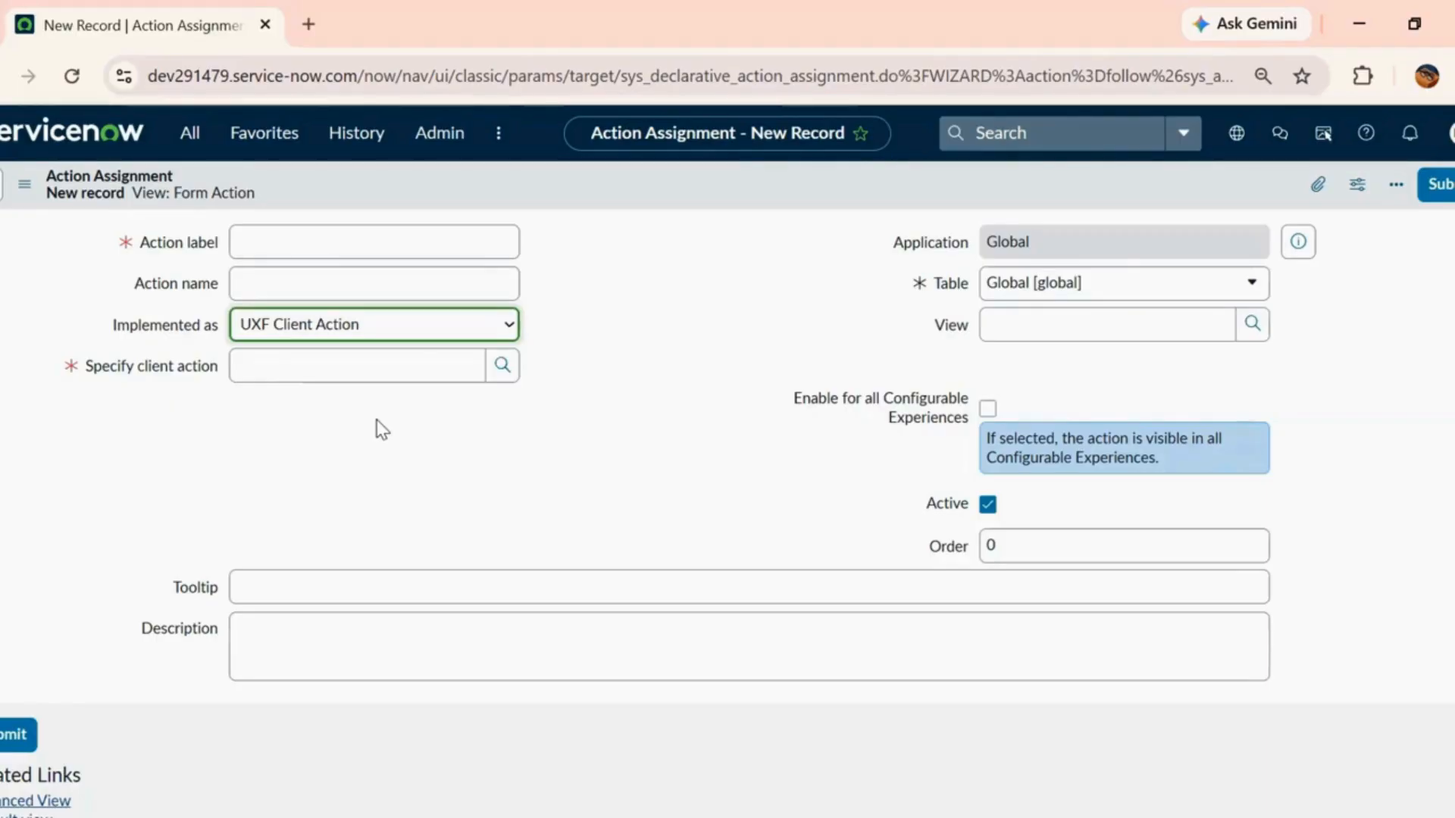
pyautogui.click(439, 333)
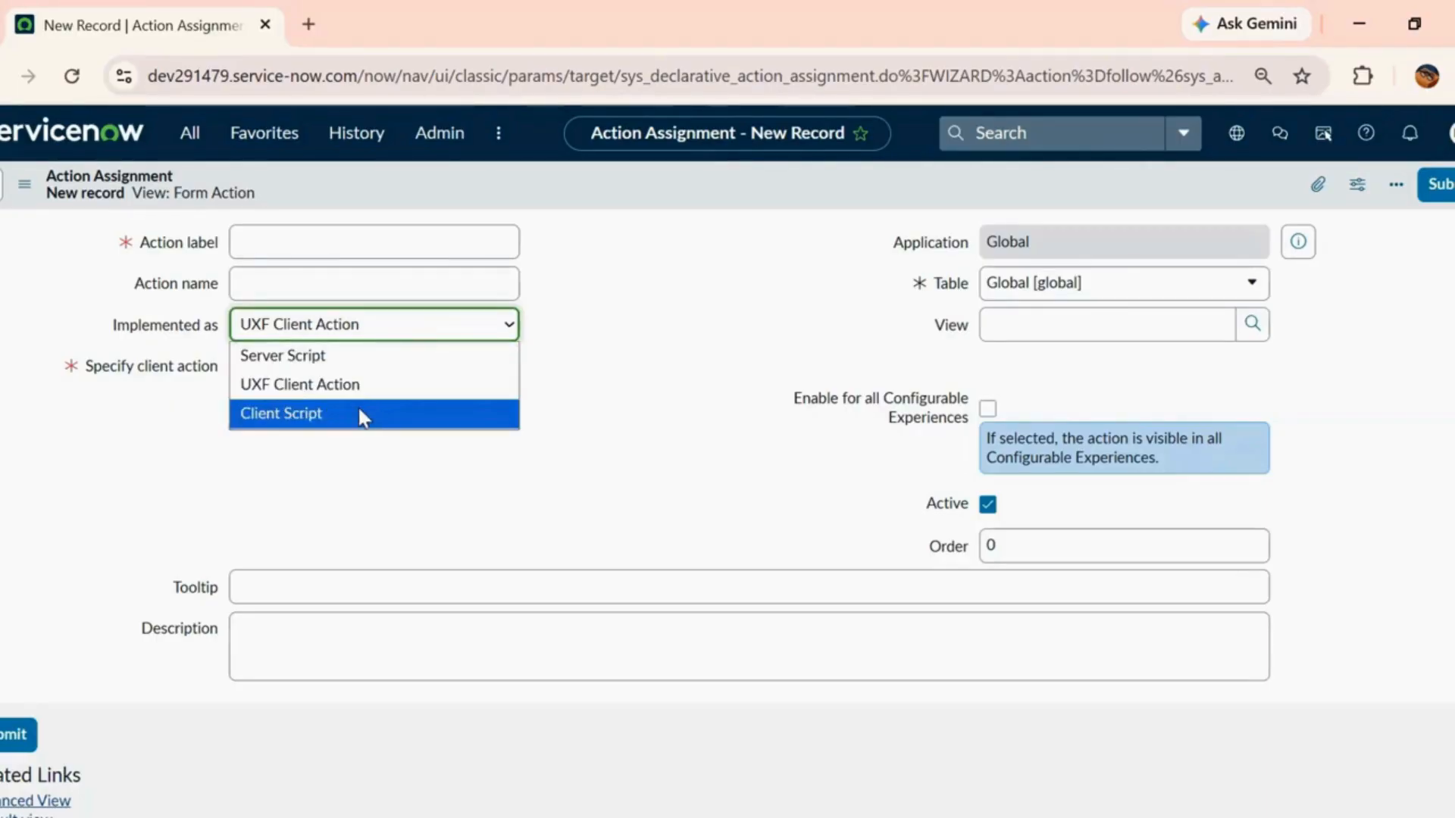
pyautogui.click(361, 419)
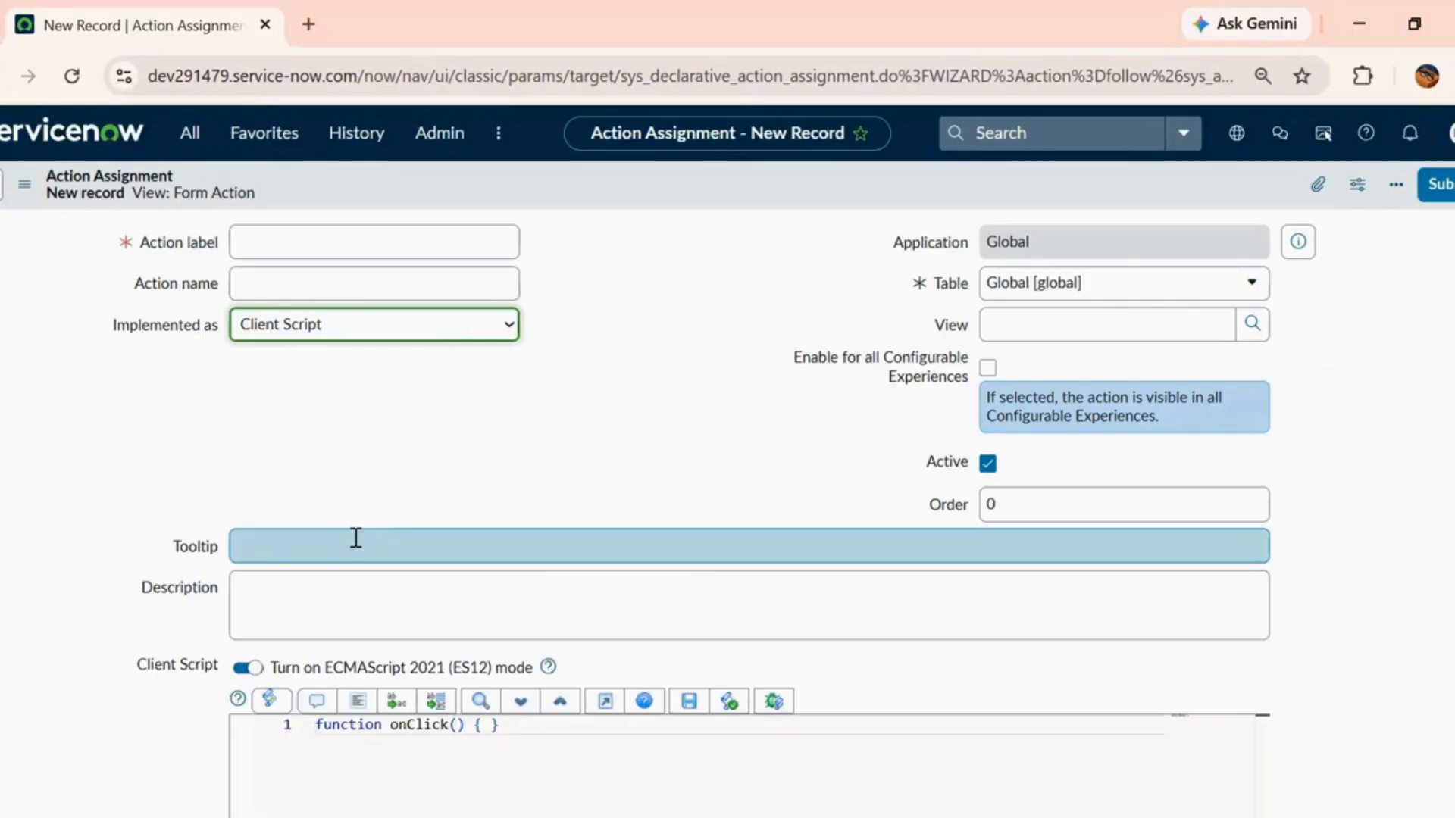
pyautogui.click(454, 334)
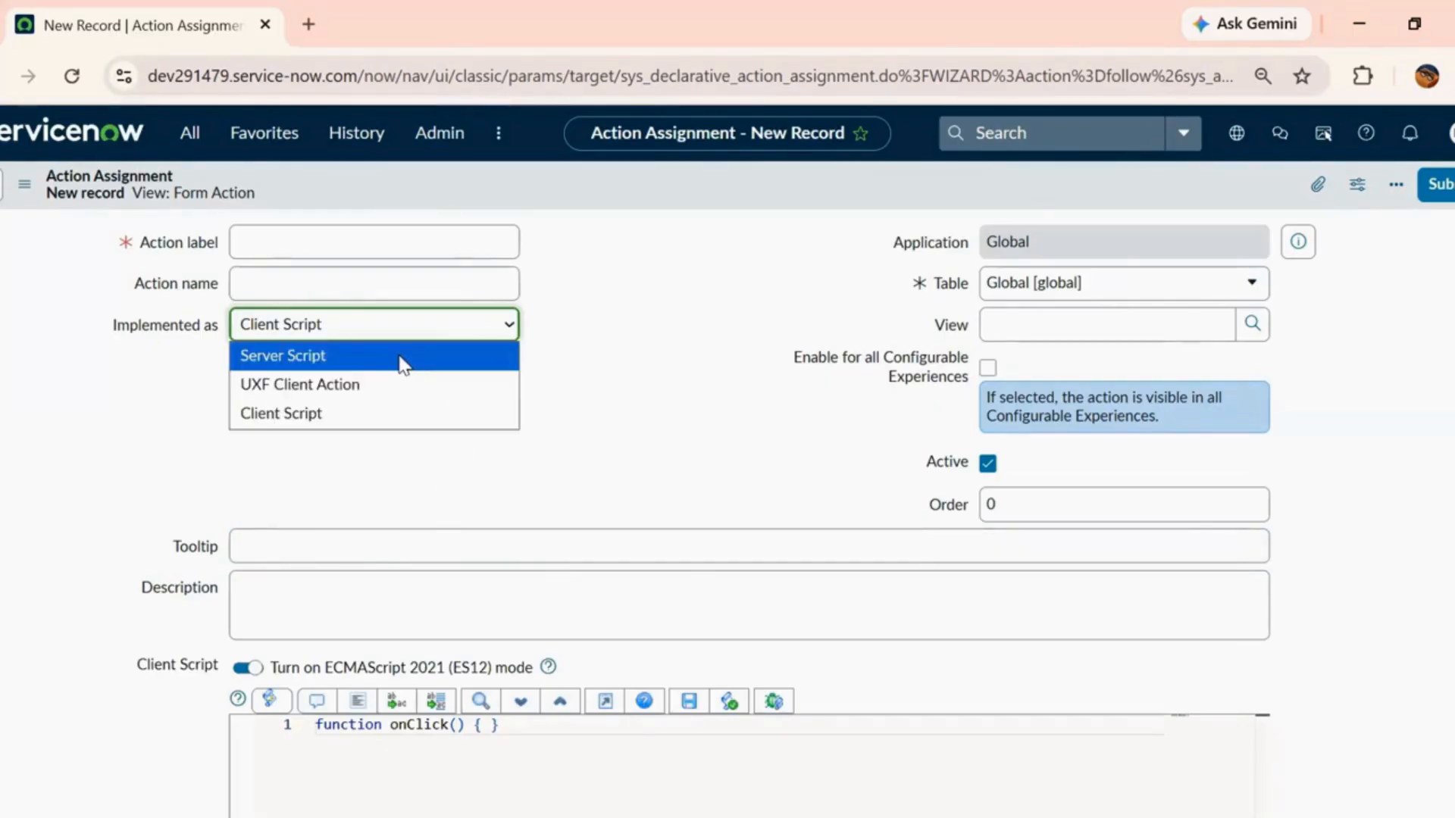
# - Label the new action ReOpen and let the action name fill in from the label
pyautogui.click(393, 254)
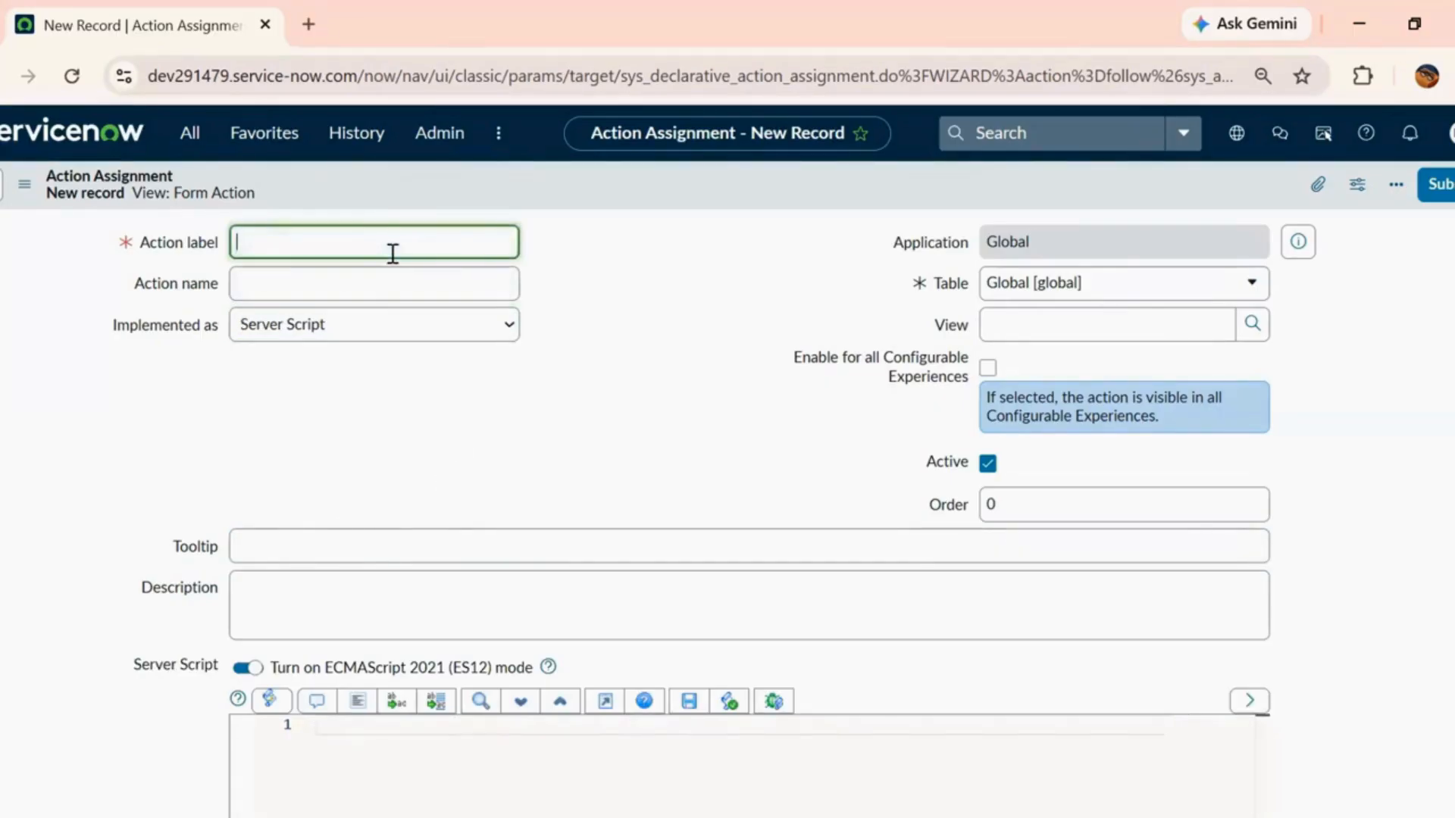
pyautogui.write('Reopen')
pyautogui.press('BackSpace')
pyautogui.press('BackSpace')
pyautogui.press('BackSpace')
pyautogui.press('BackSpace')
pyautogui.write('Open')
pyautogui.click(648, 357)
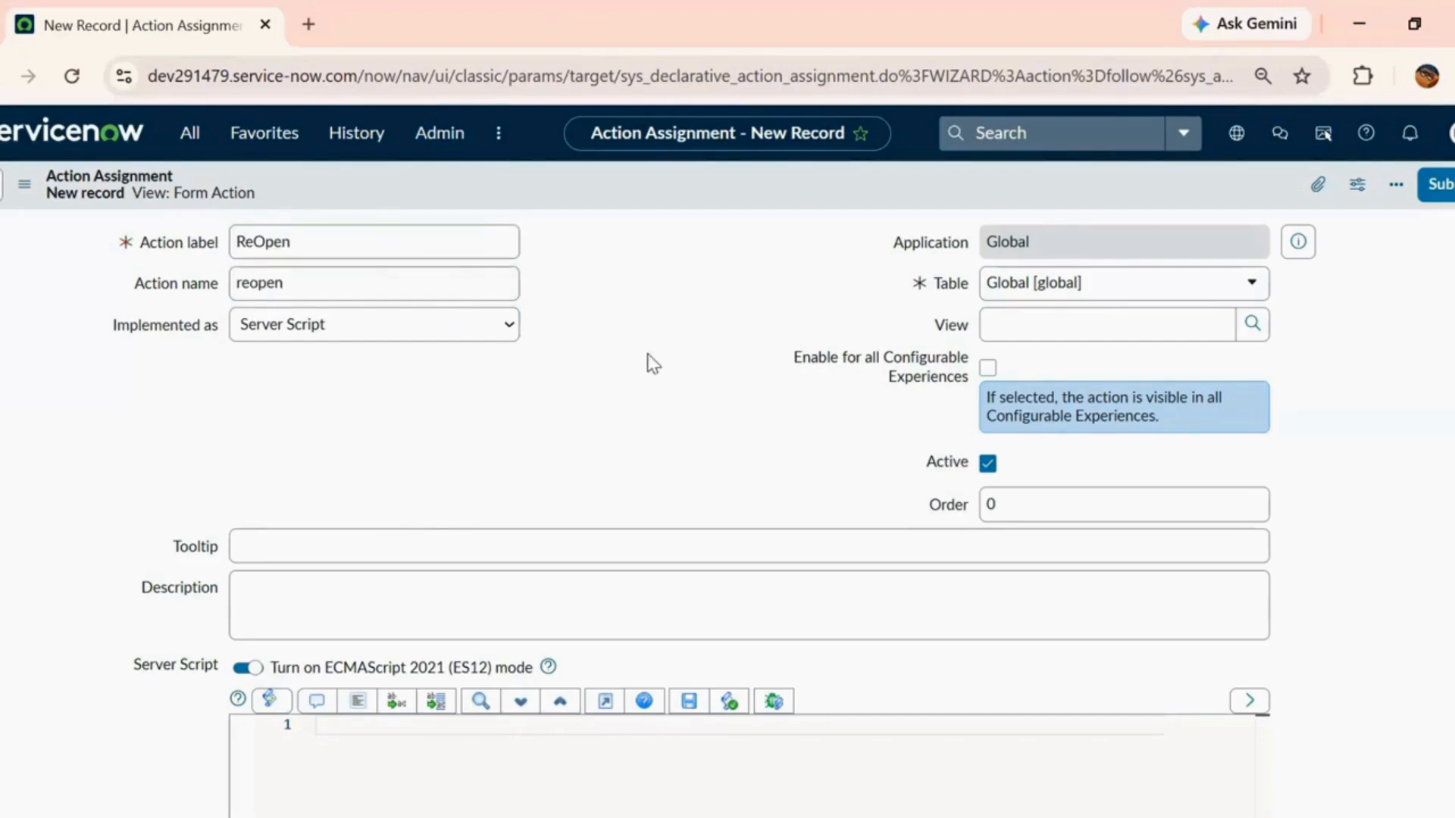
# - Set the action's table to Incident [incident]
pyautogui.click(1202, 294)
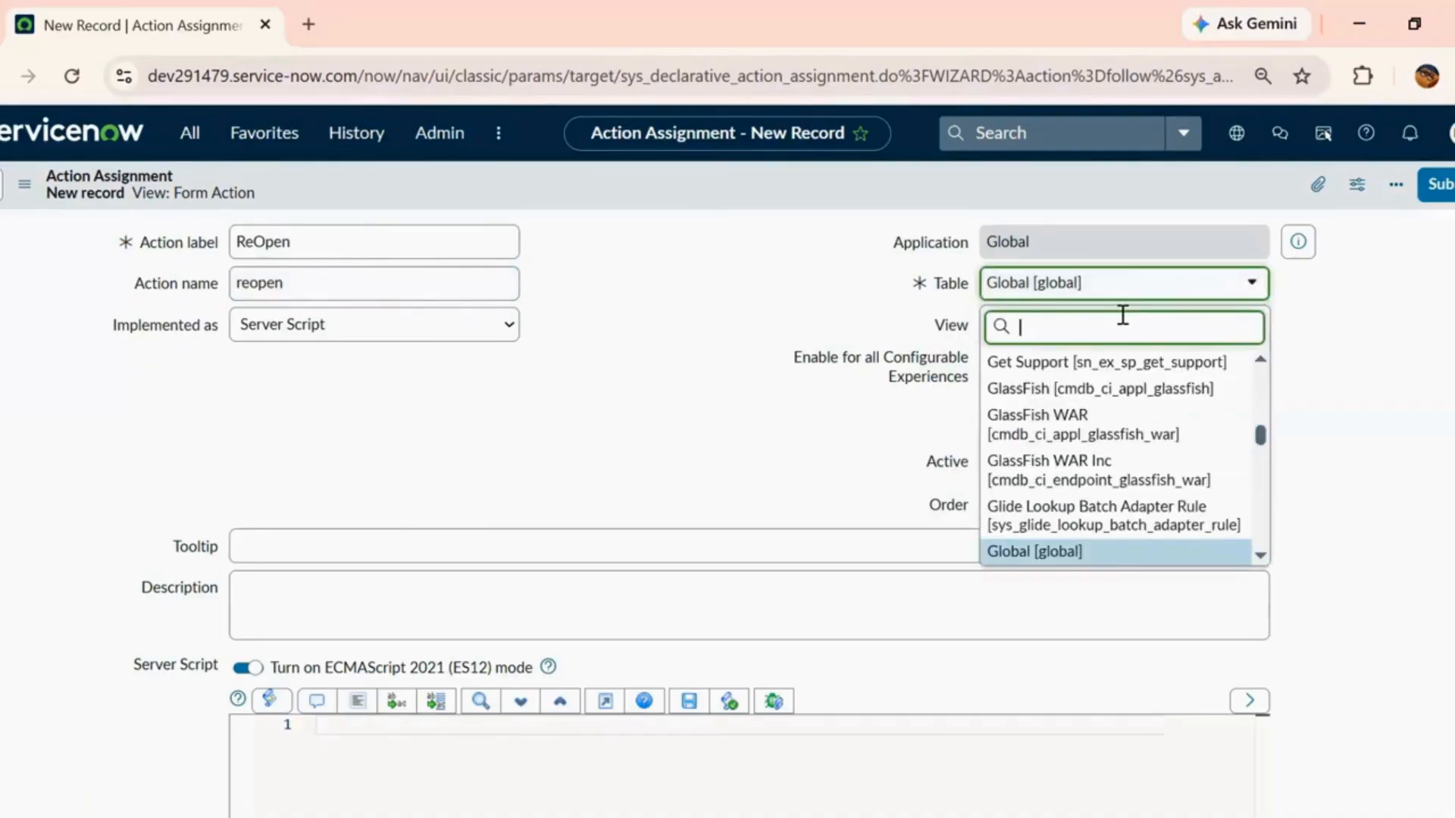
pyautogui.write('incident')
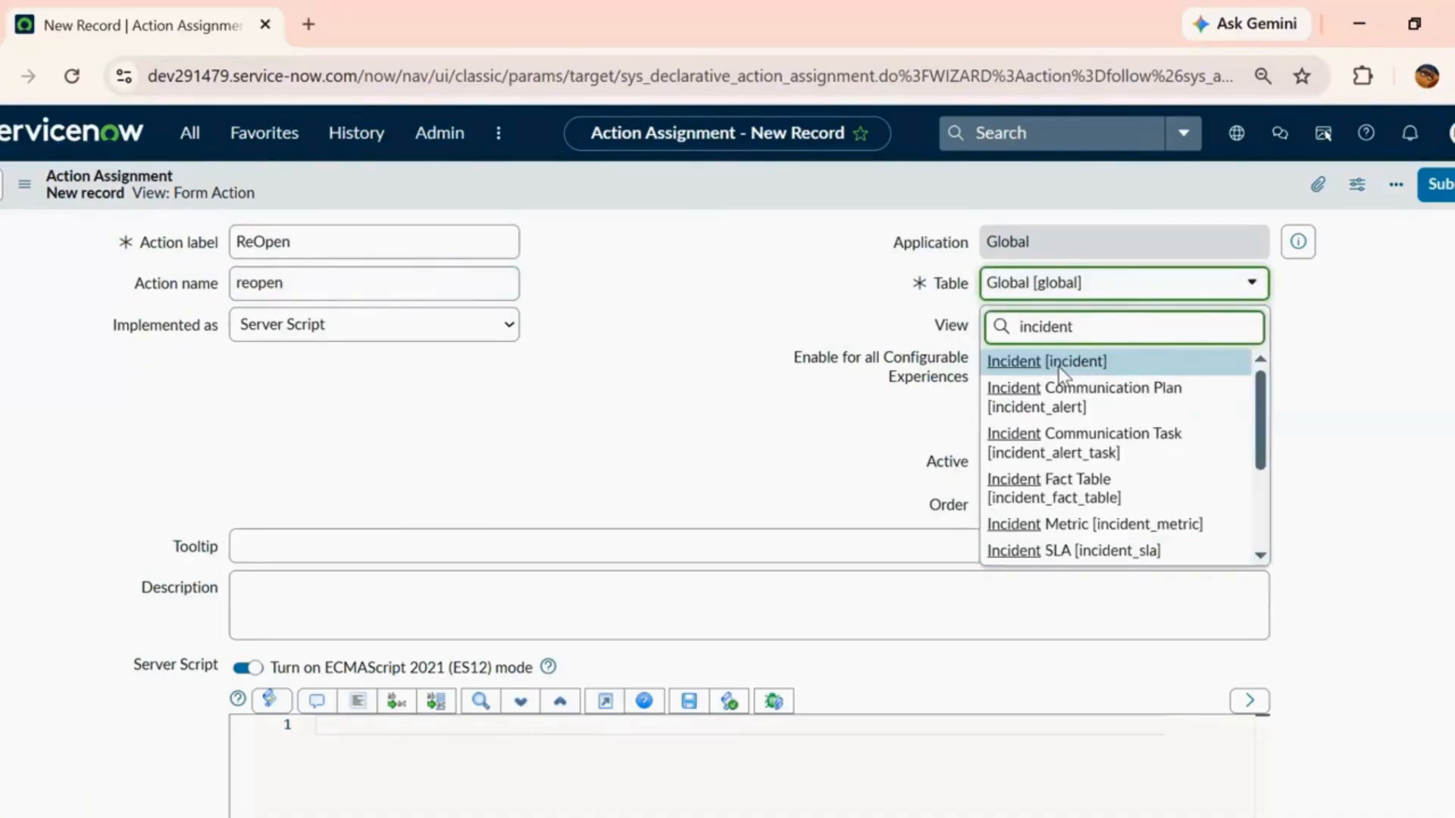
pyautogui.click(1057, 367)
# - Write current.state = 2; as the first line of the action's server script
pyautogui.scroll(-1, 572, 363)
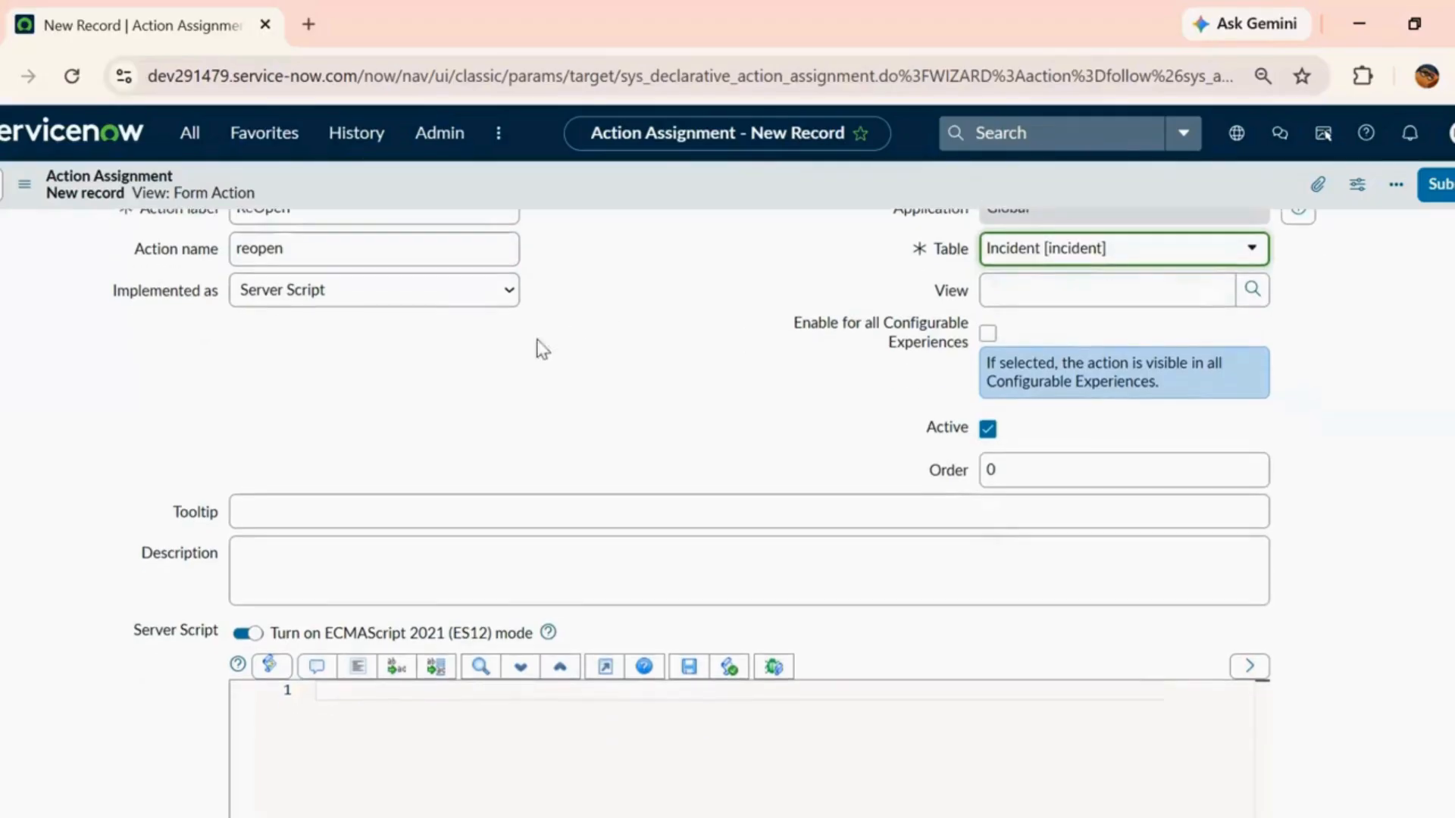
pyautogui.scroll(-4, 446, 350)
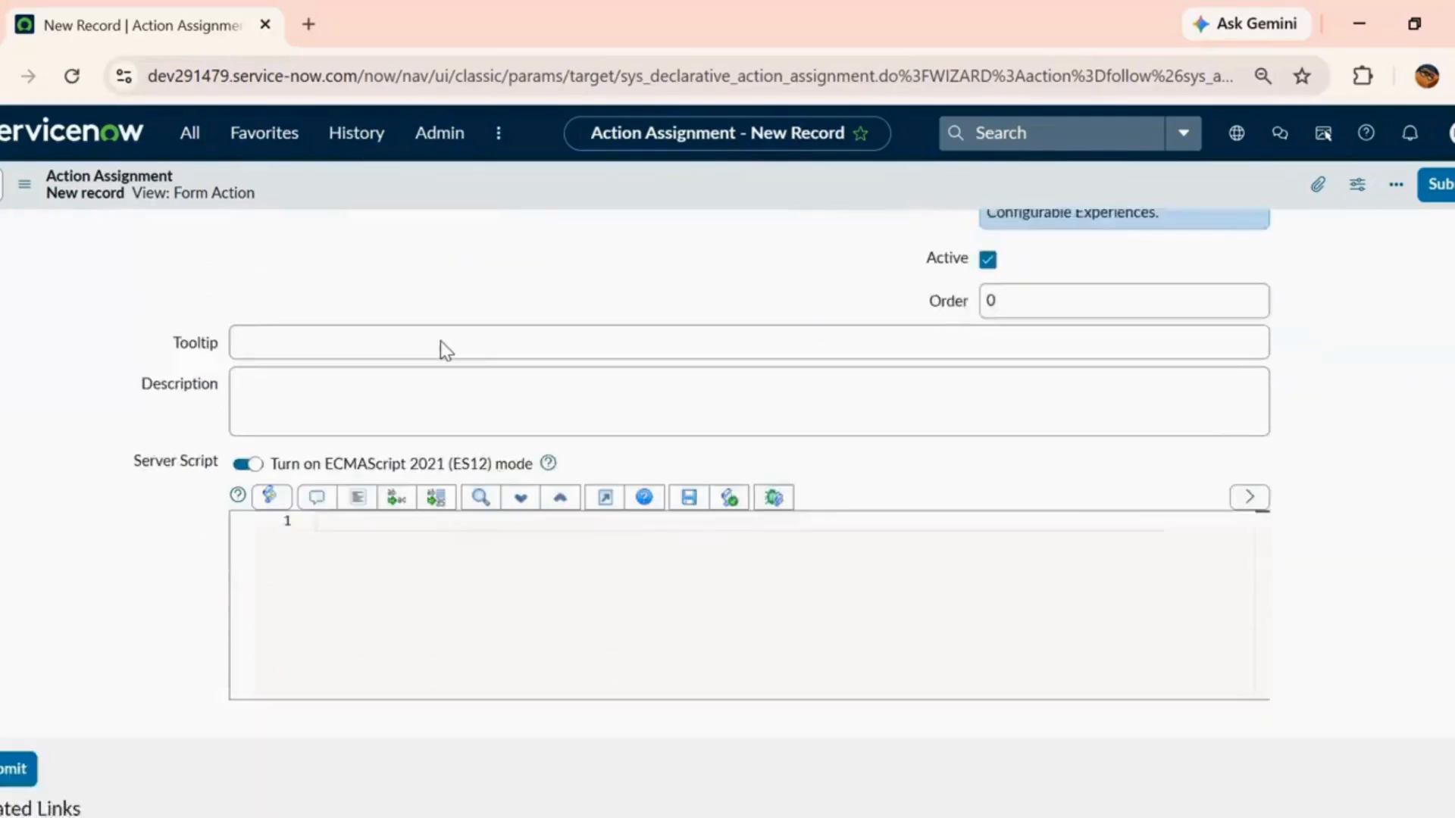
pyautogui.click(385, 437)
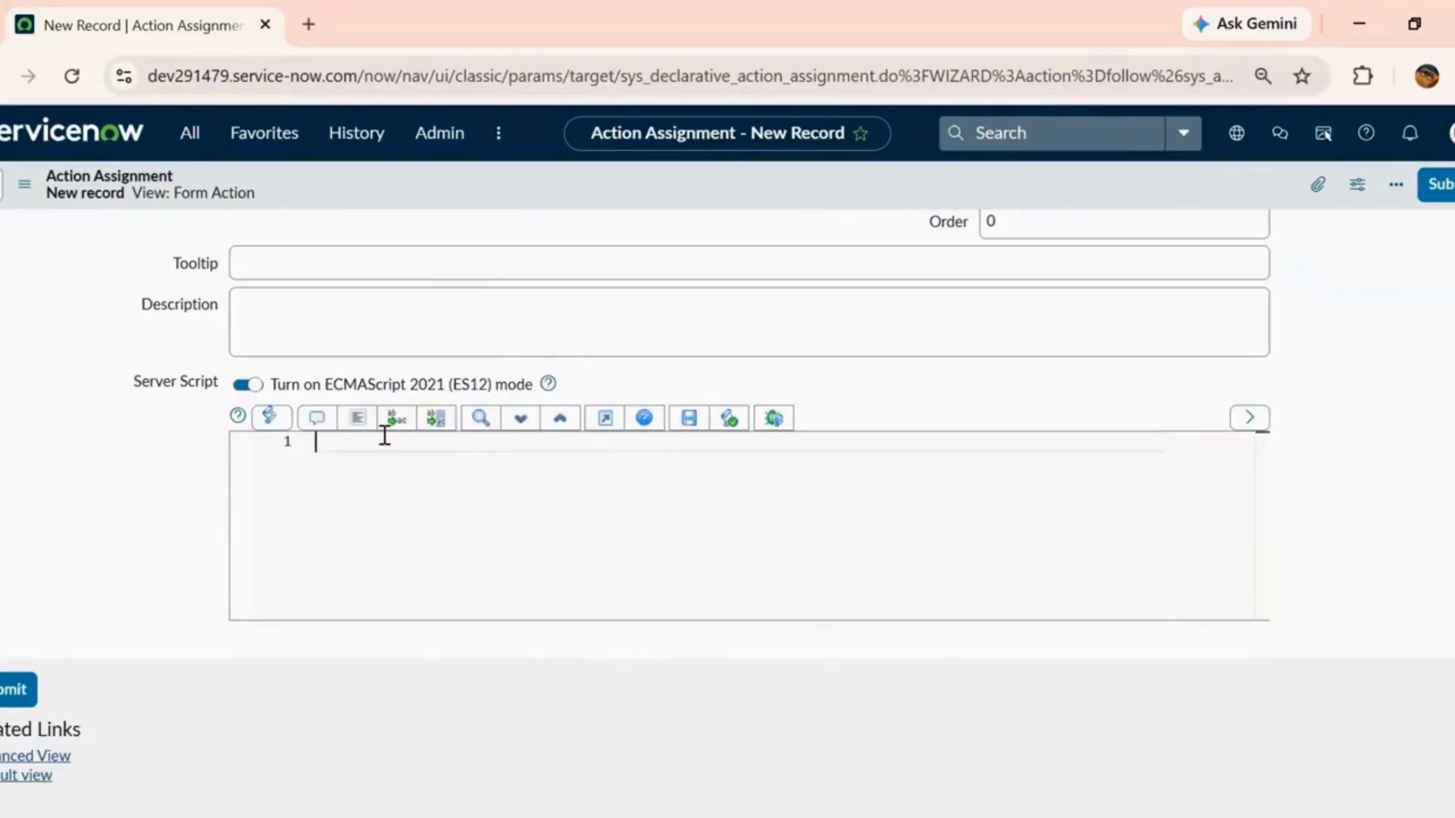
pyautogui.write('cure')
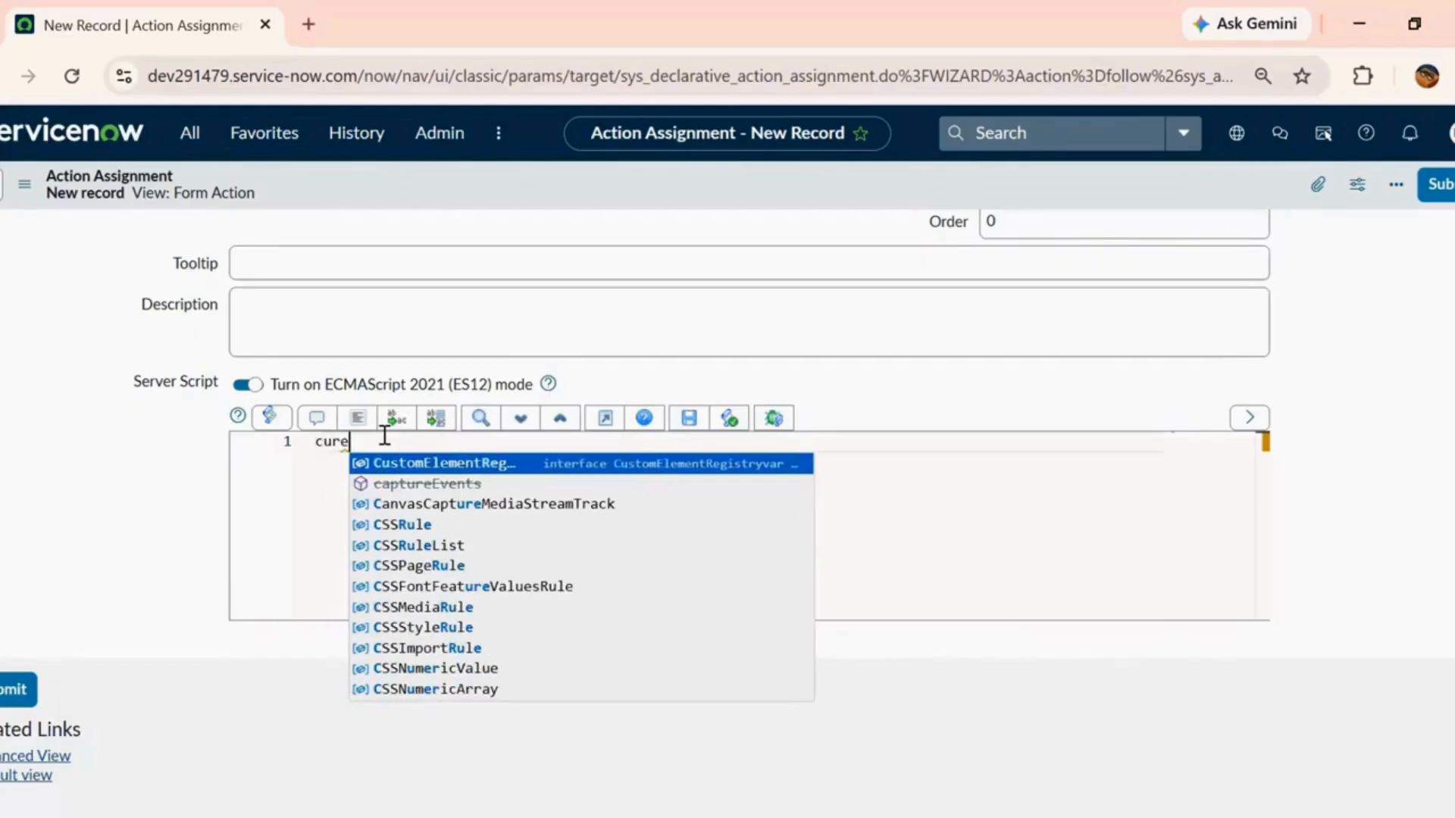
pyautogui.press('BackSpace')
pyautogui.write('re')
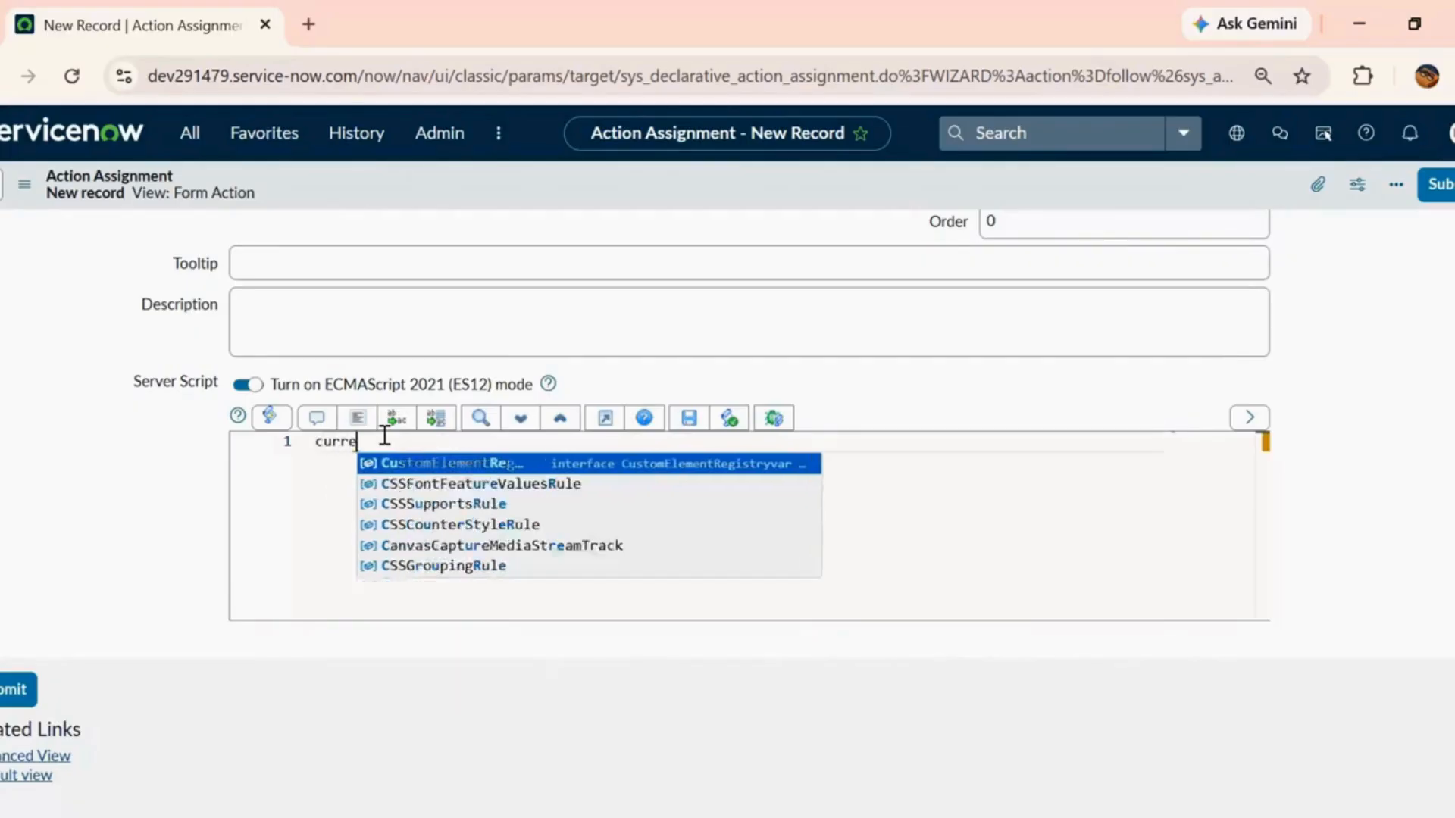
pyautogui.write('nt.sta')
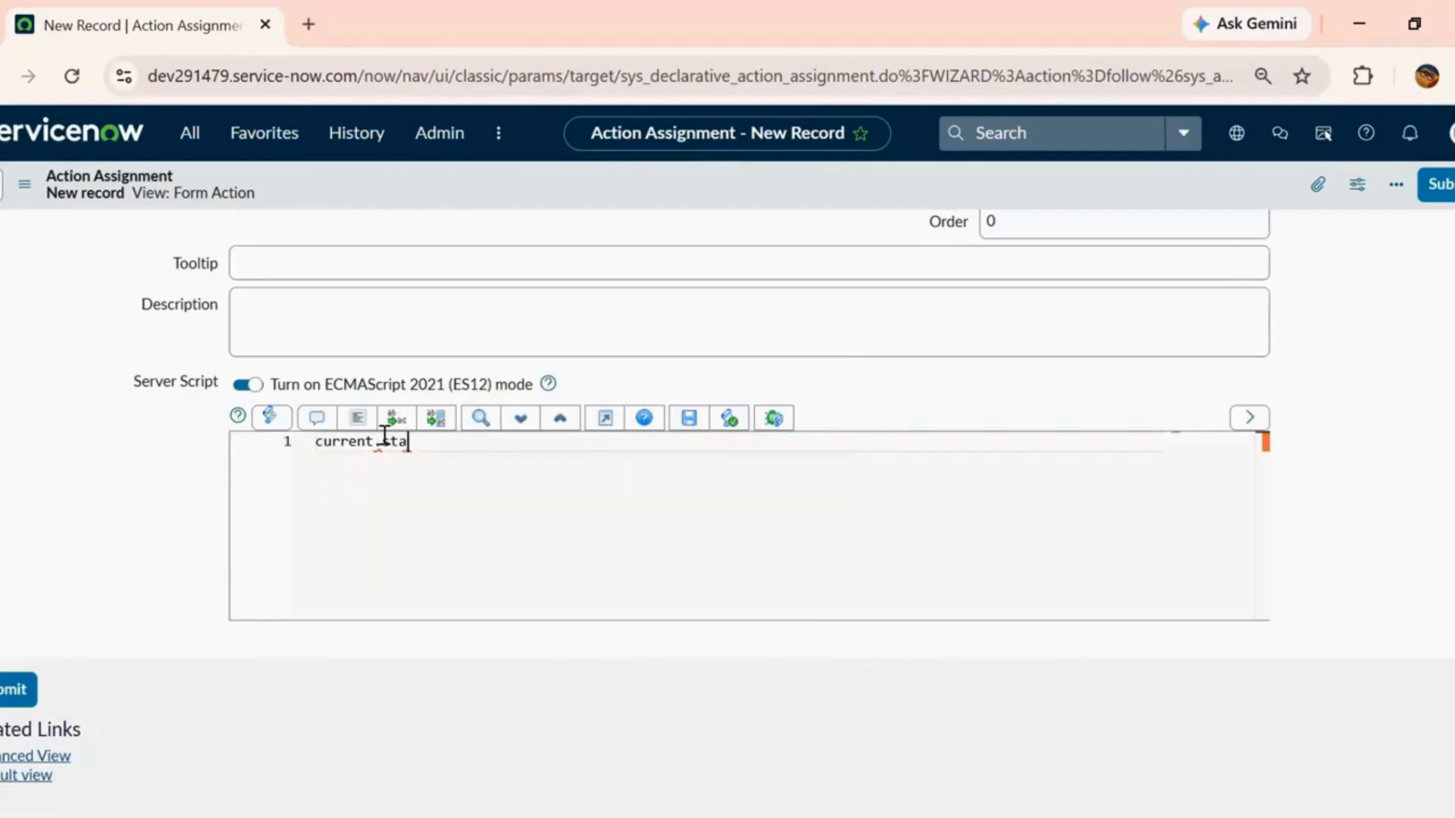
pyautogui.write('te = 2;')
# - Add a second script line that sets current.comments to "Incident reopened by user", ended with a semicolon
pyautogui.press('Return')
pyautogui.write('current')
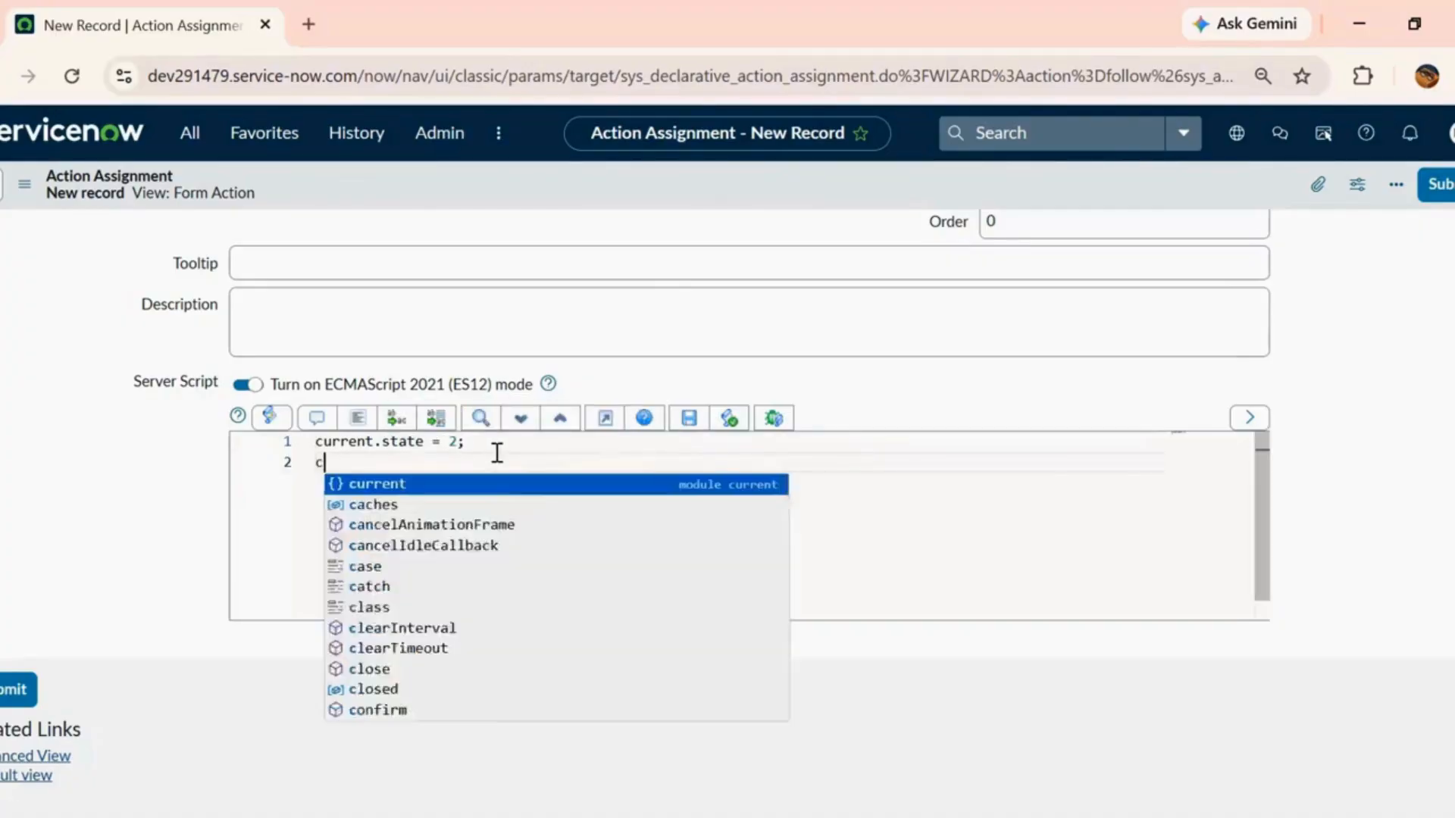
pyautogui.write('.')
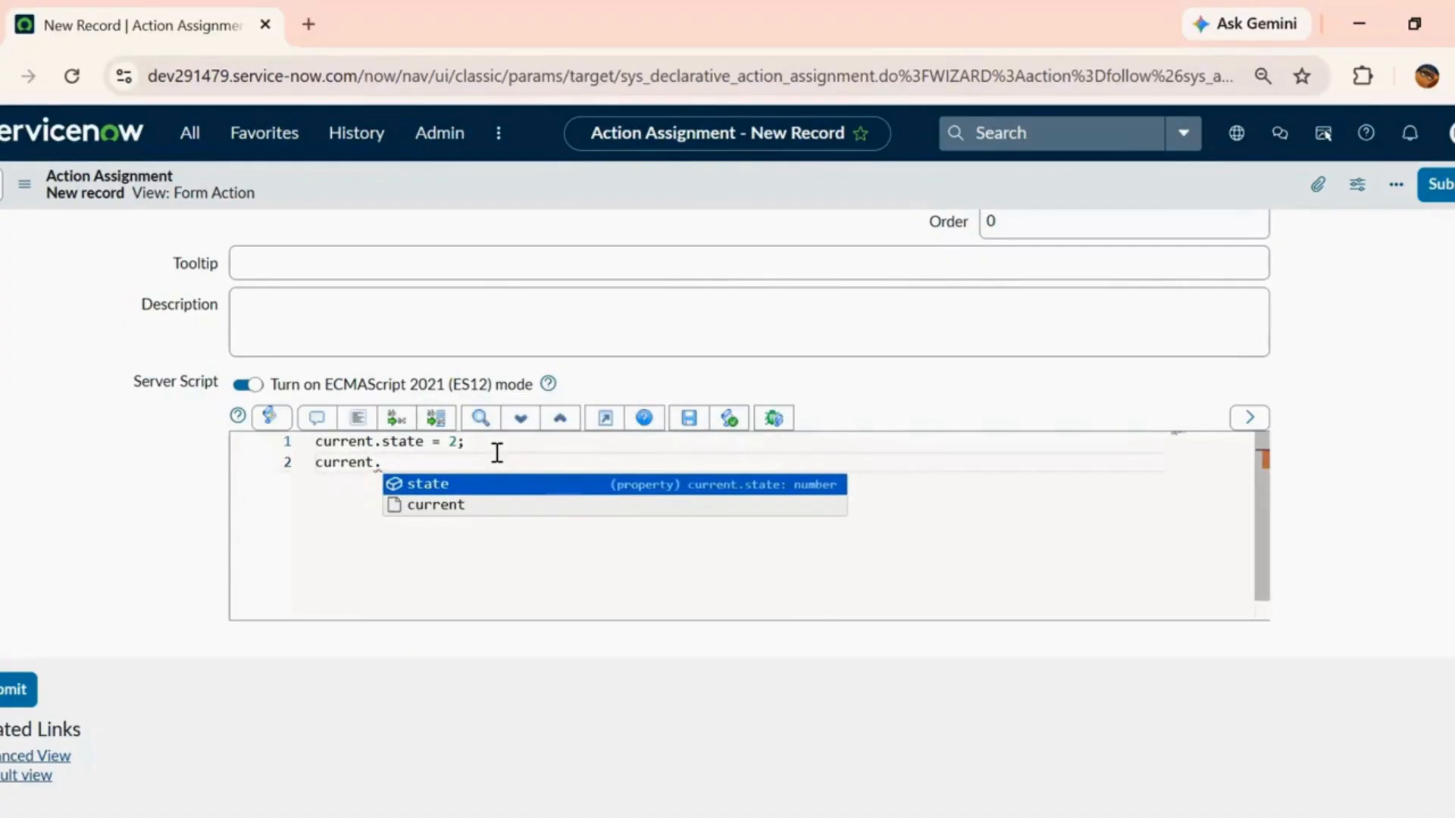
pyautogui.write('comments')
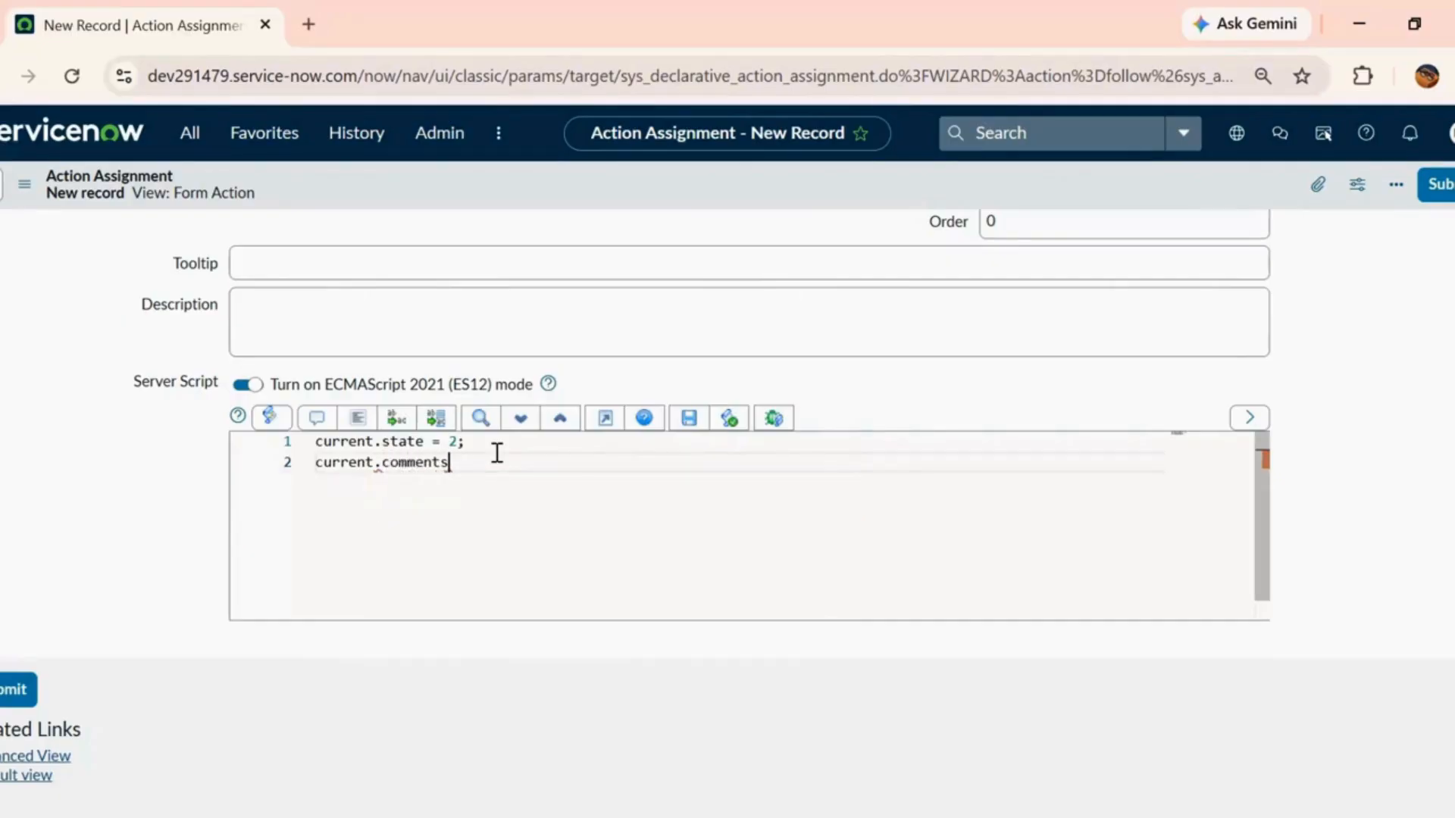
pyautogui.write(' = "Incident')
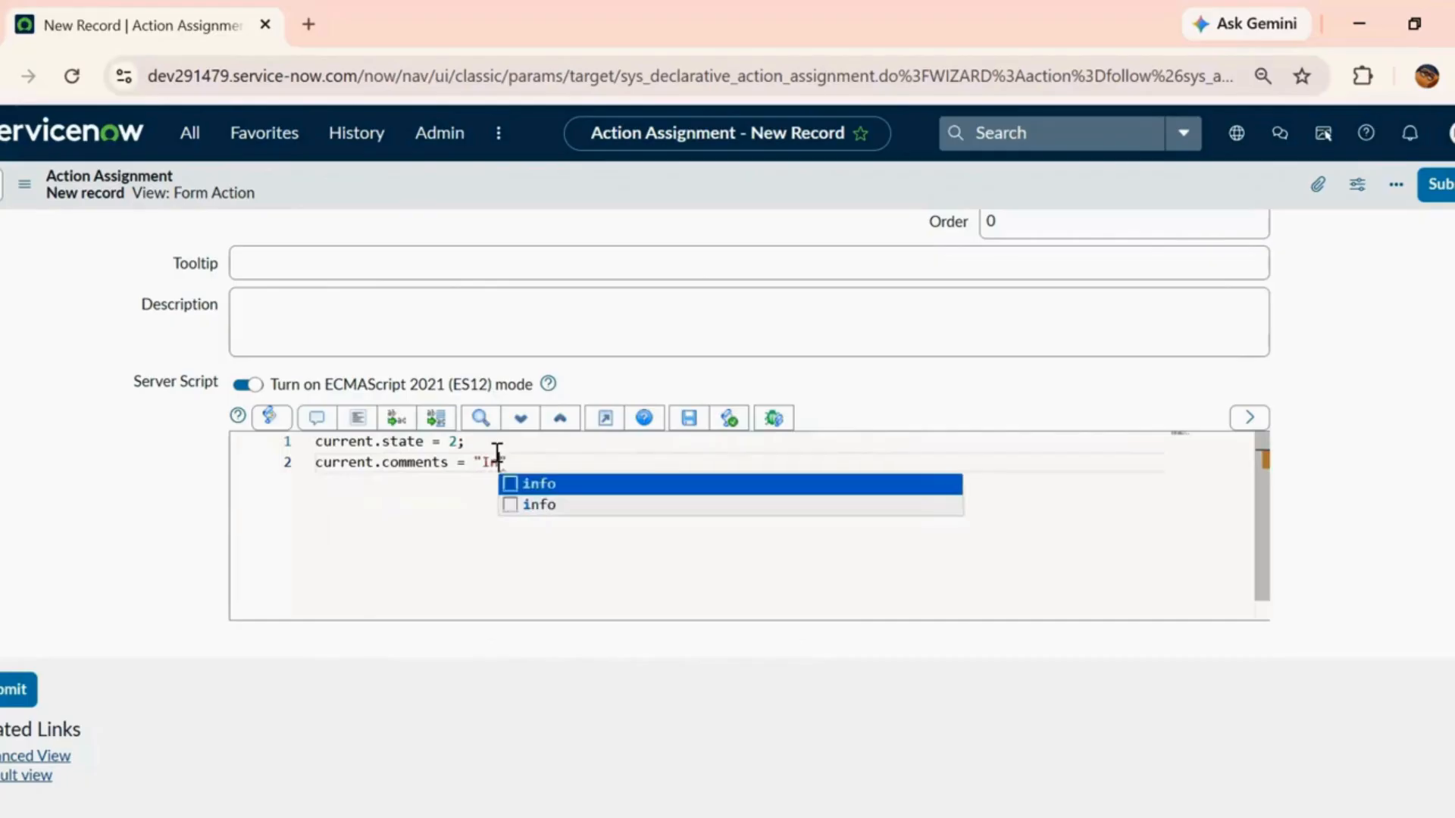
pyautogui.write(' rep')
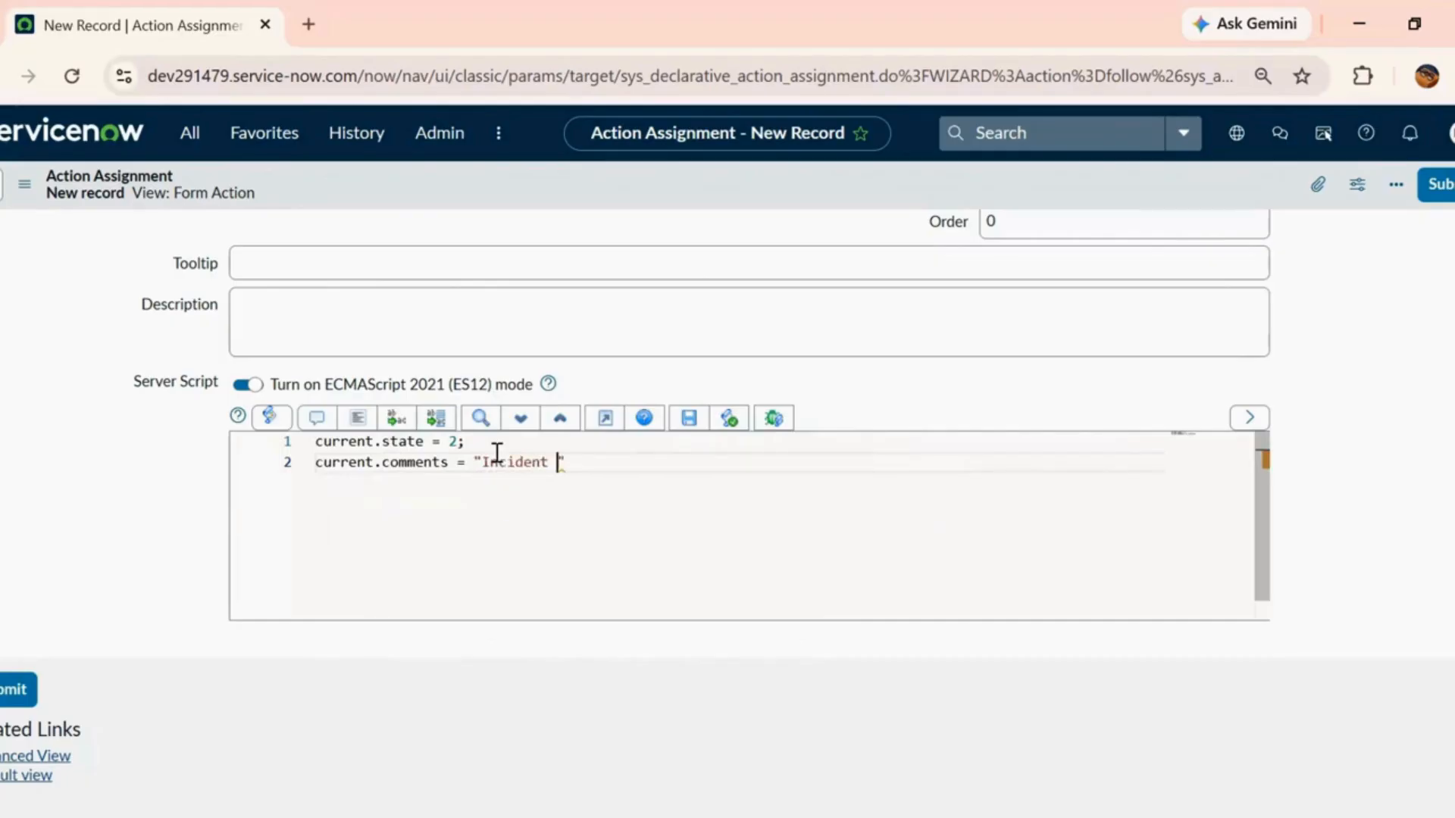
pyautogui.write('one')
pyautogui.press('BackSpace')
pyautogui.press('BackSpace')
pyautogui.press('BackSpace')
pyautogui.press('BackSpace')
pyautogui.write('opened by user";')
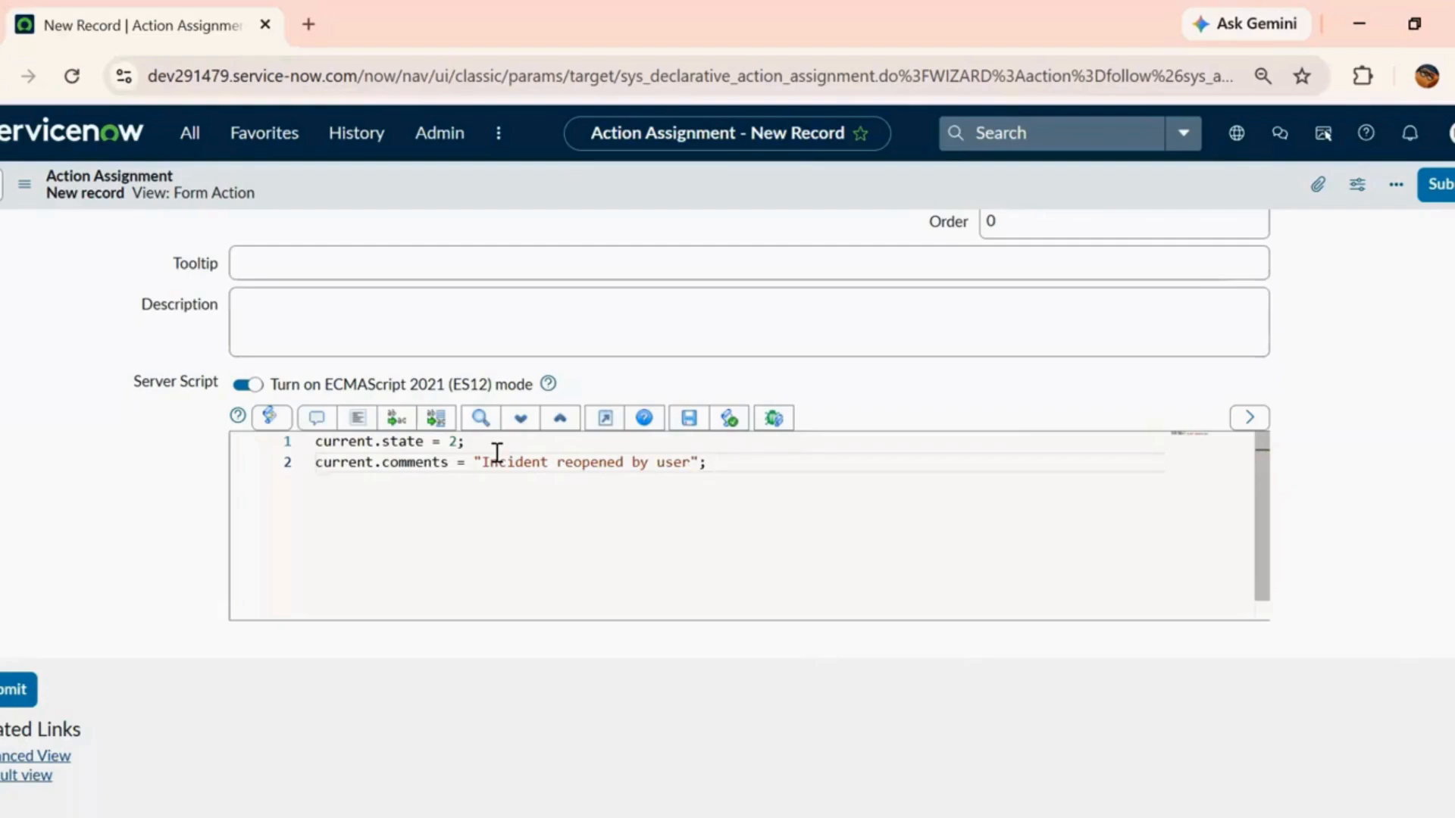
# - Add current.update(); as the third line of the server script
pyautogui.press('Return')
pyautogui.write('current')
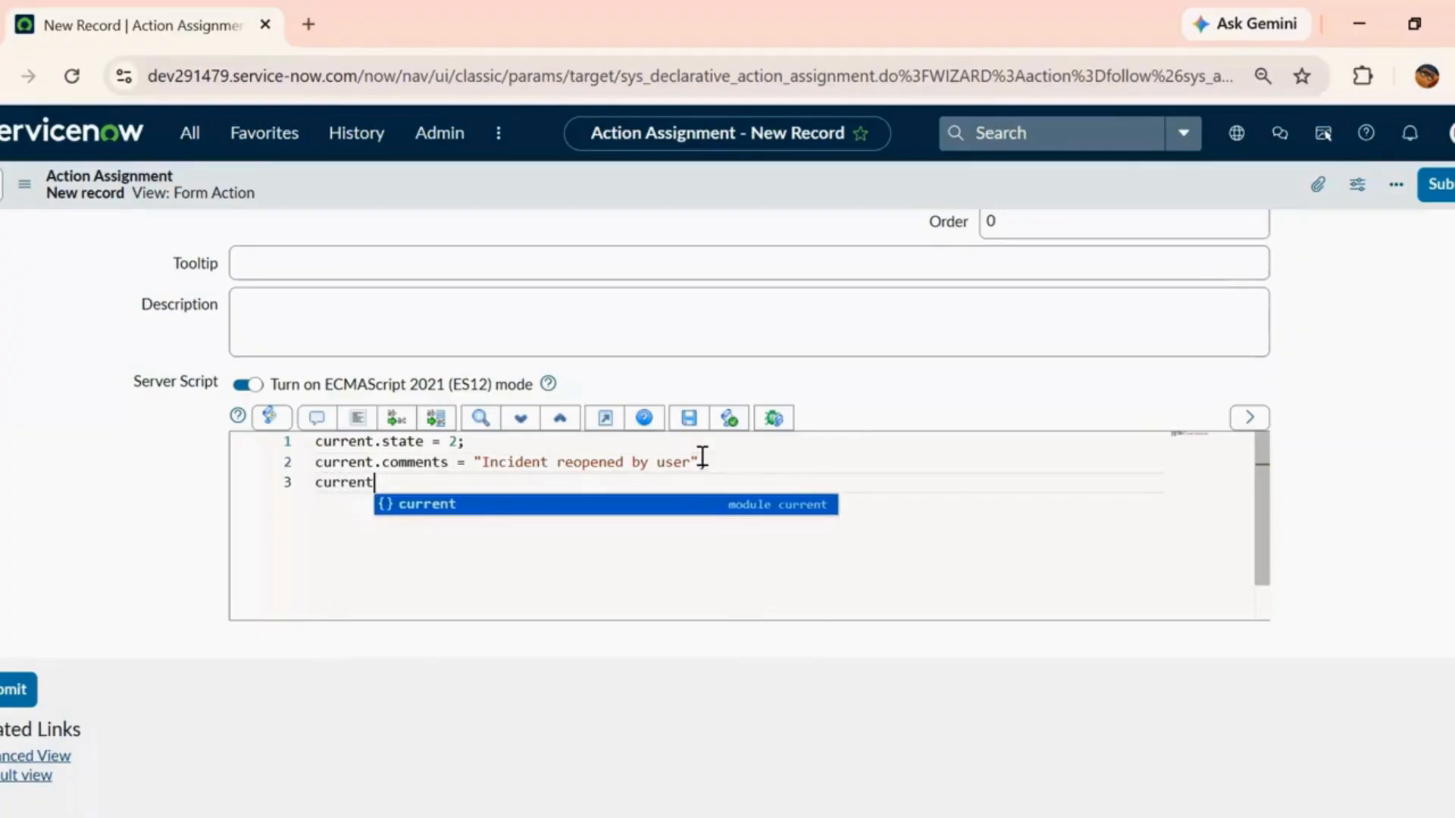
pyautogui.write('.update();')
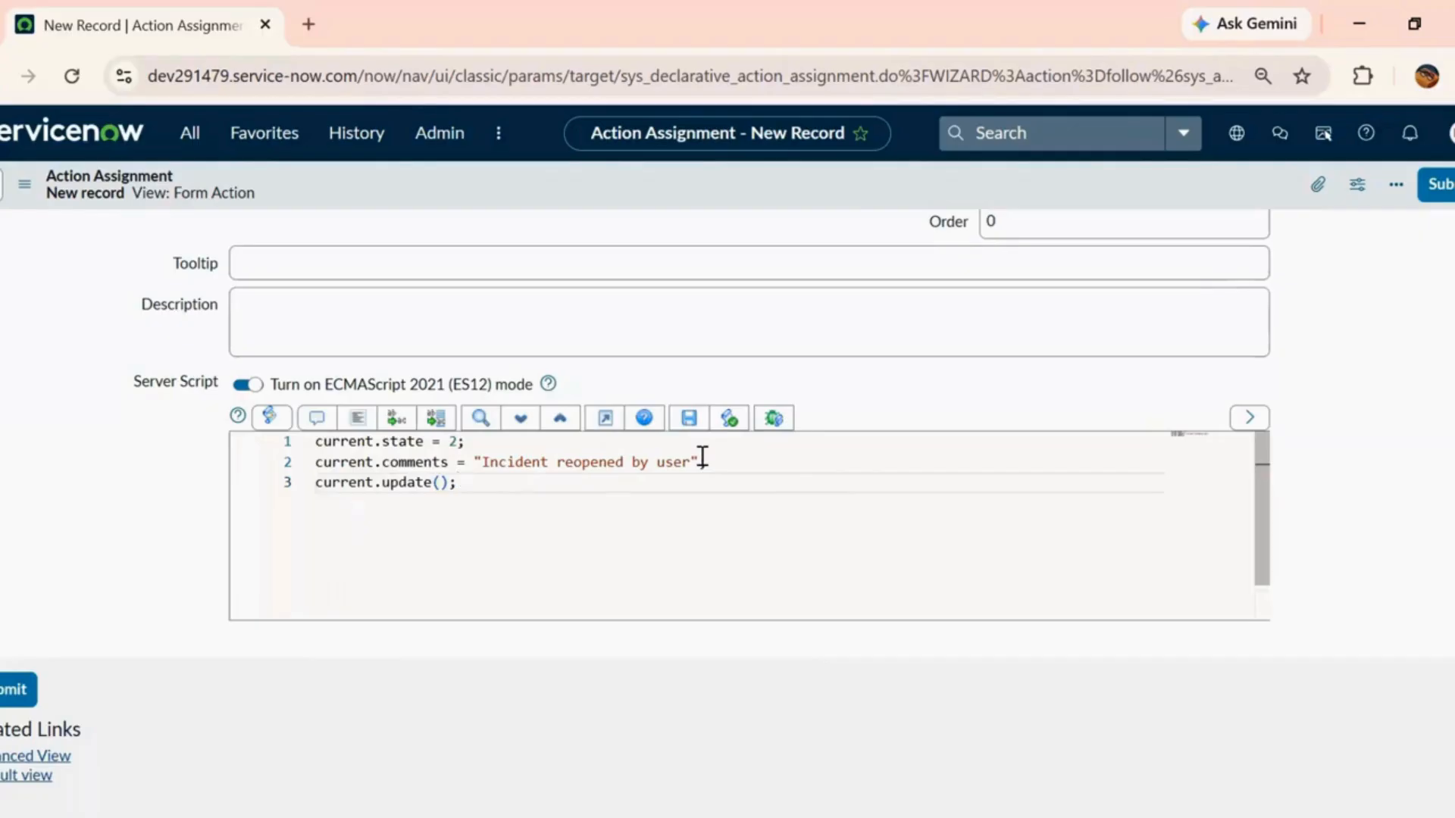
# - Begin a fourth server script line with gs.addInfoMessage("Incident" + current.number +, leaving the call open for more text
pyautogui.scroll(-1, 703, 456)
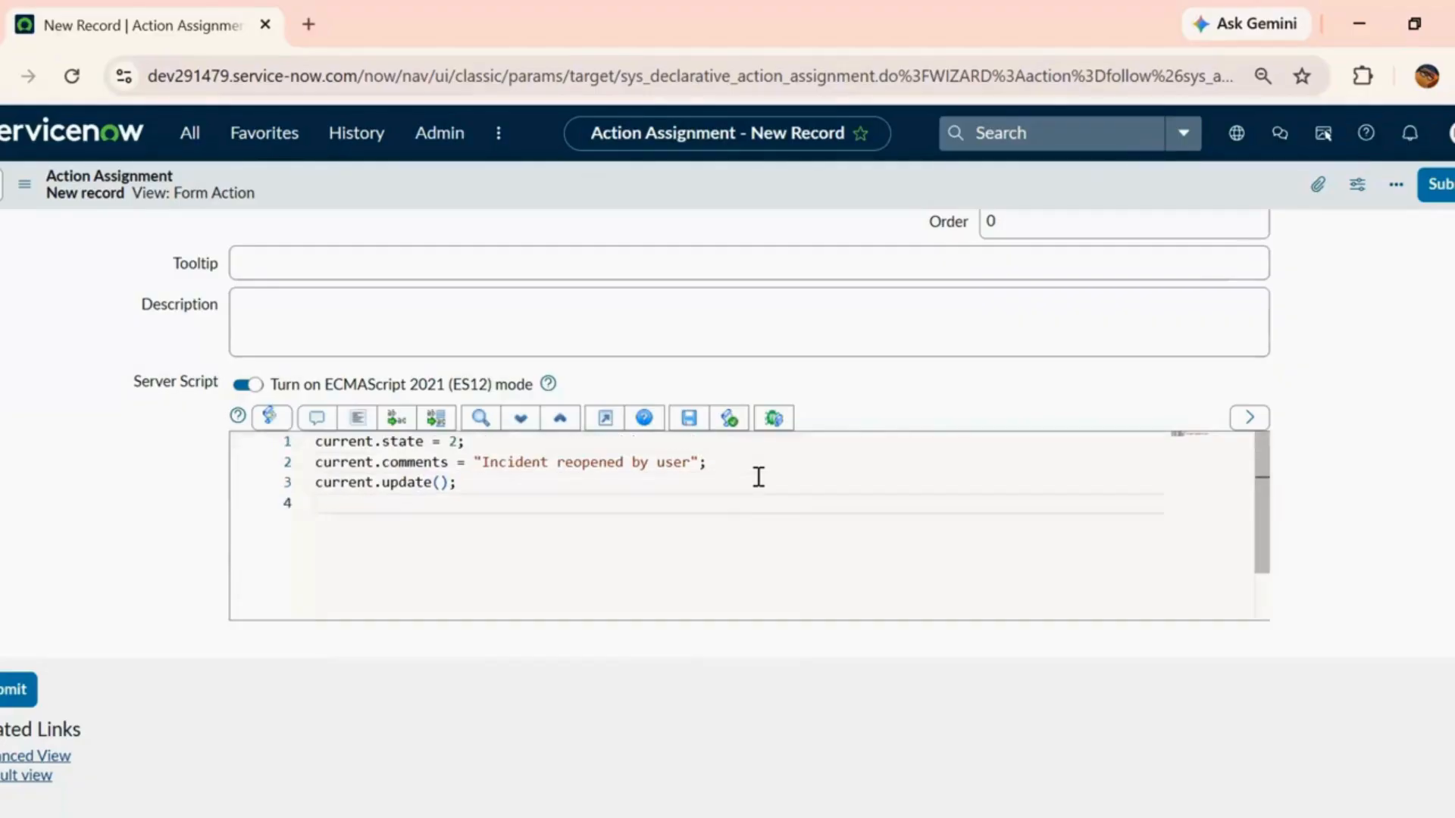
pyautogui.write('gs')
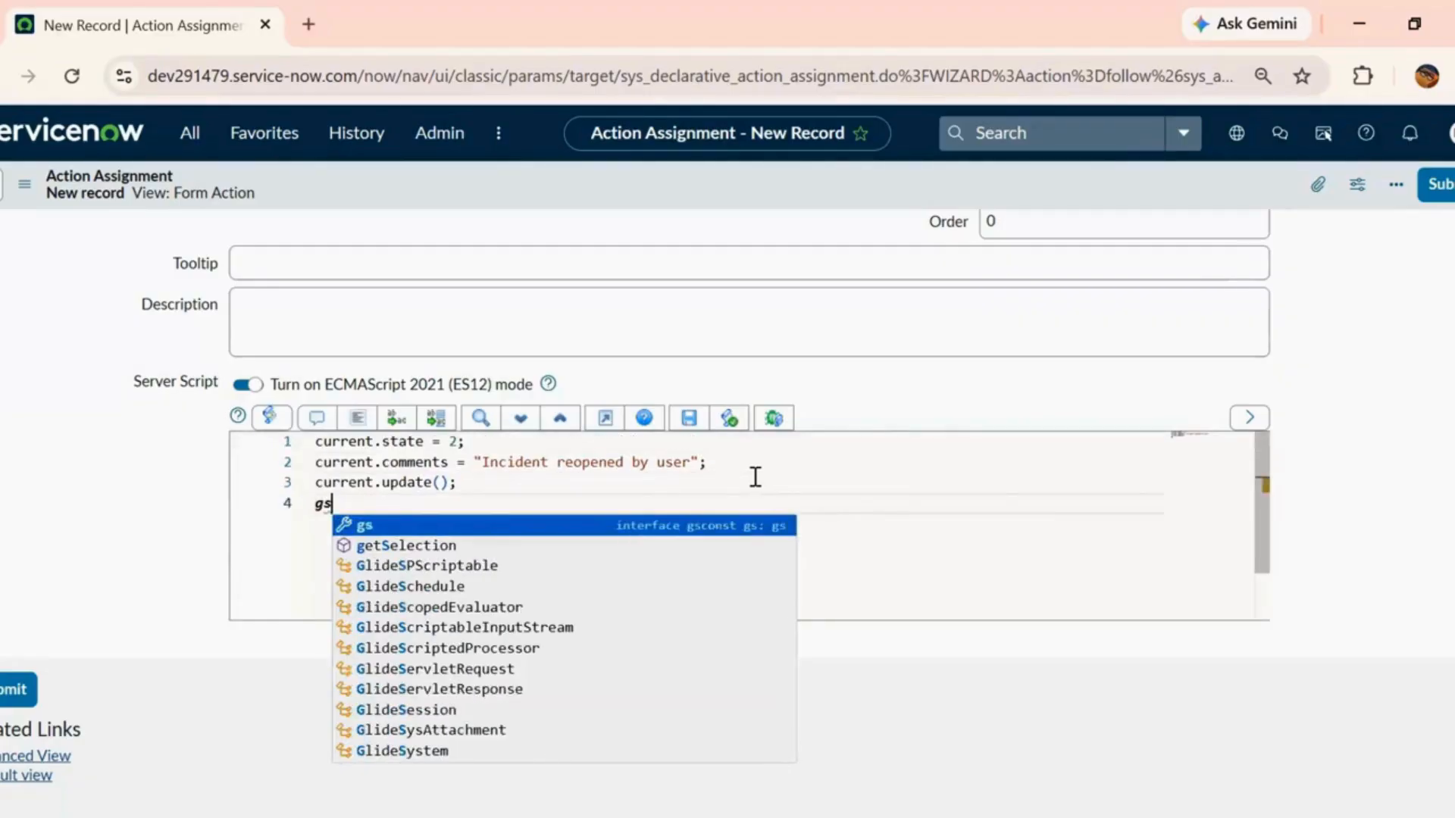
pyautogui.write('.a')
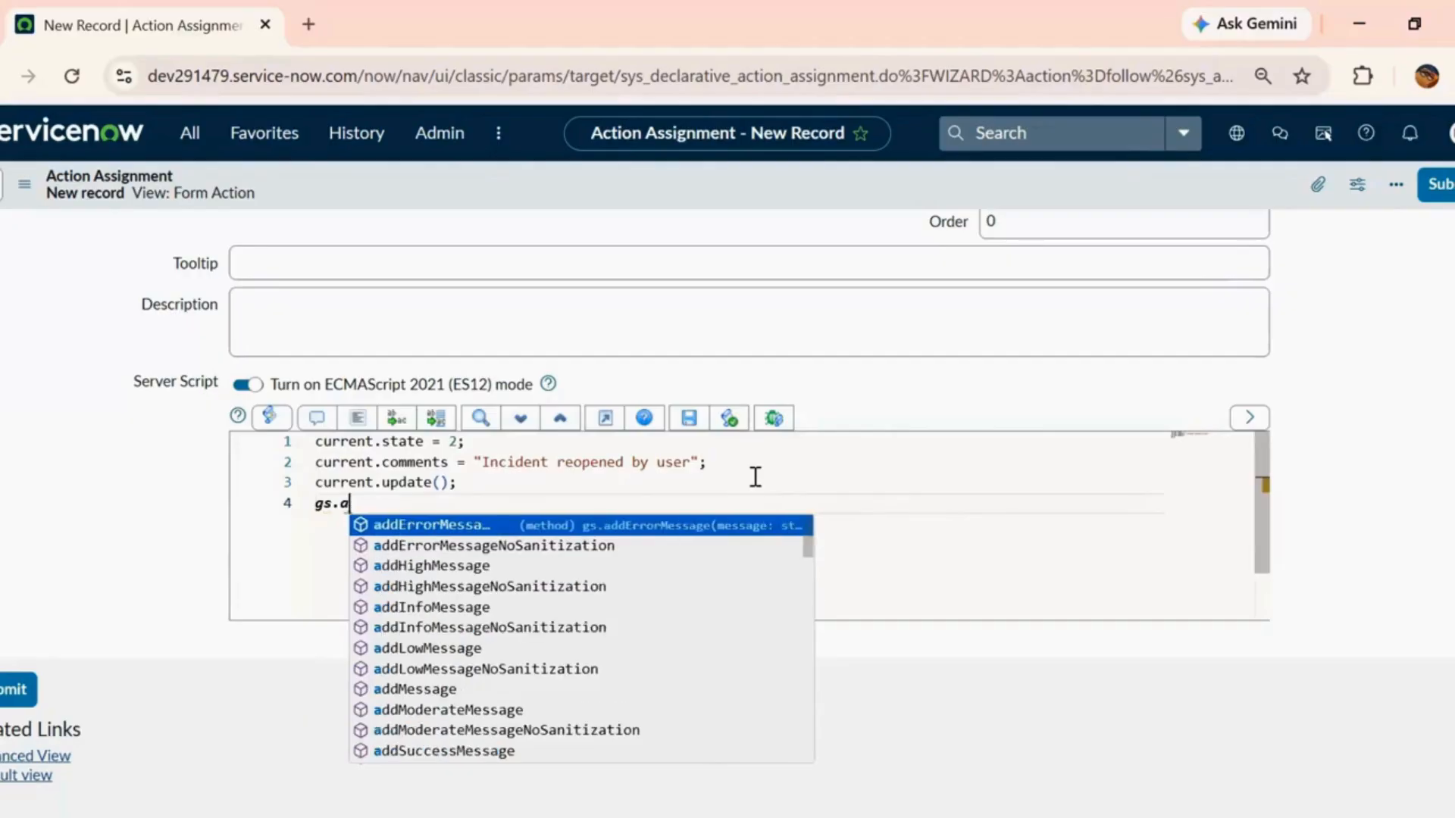
pyautogui.write('ddInfoMess')
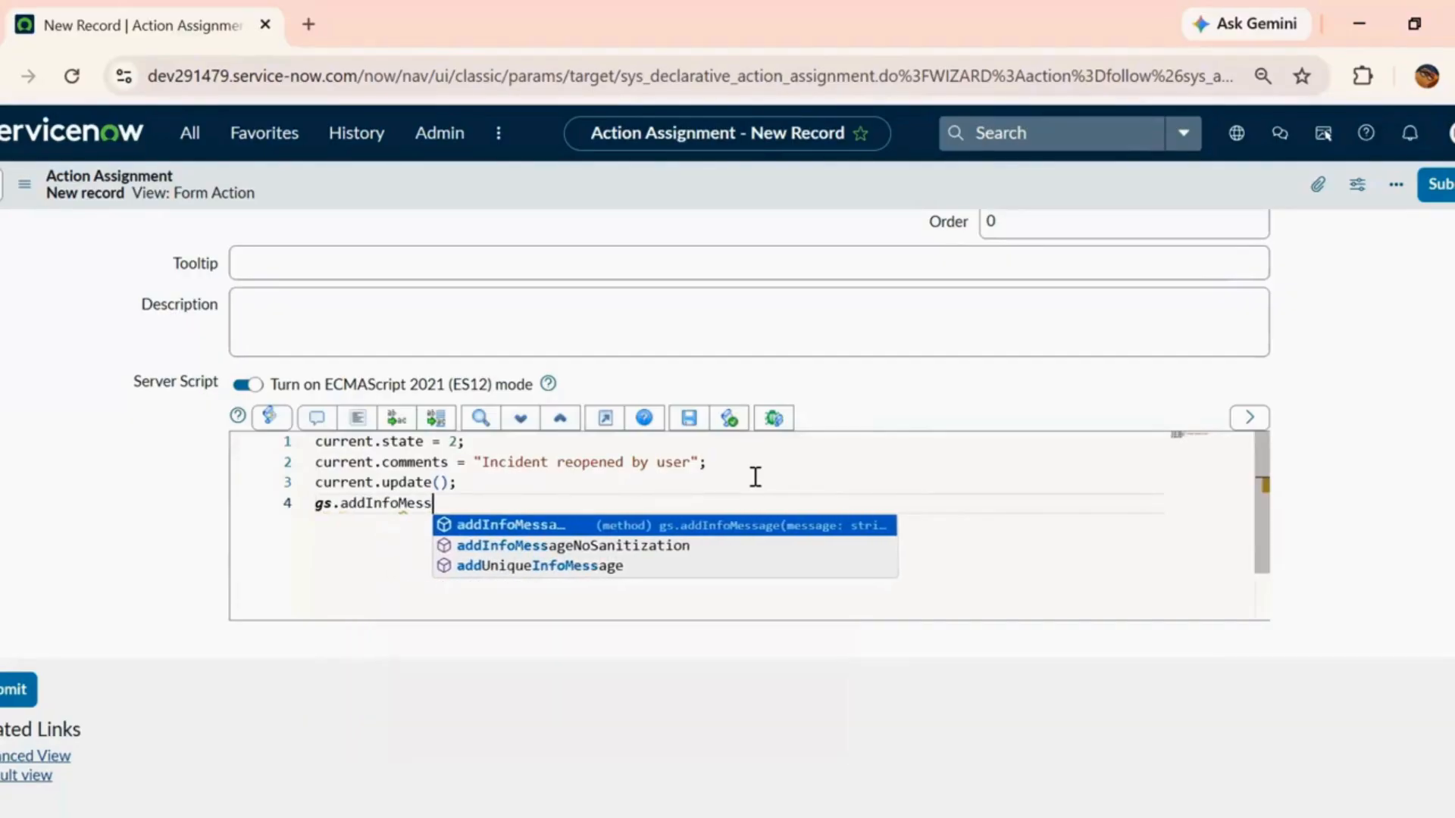
pyautogui.write('age(')
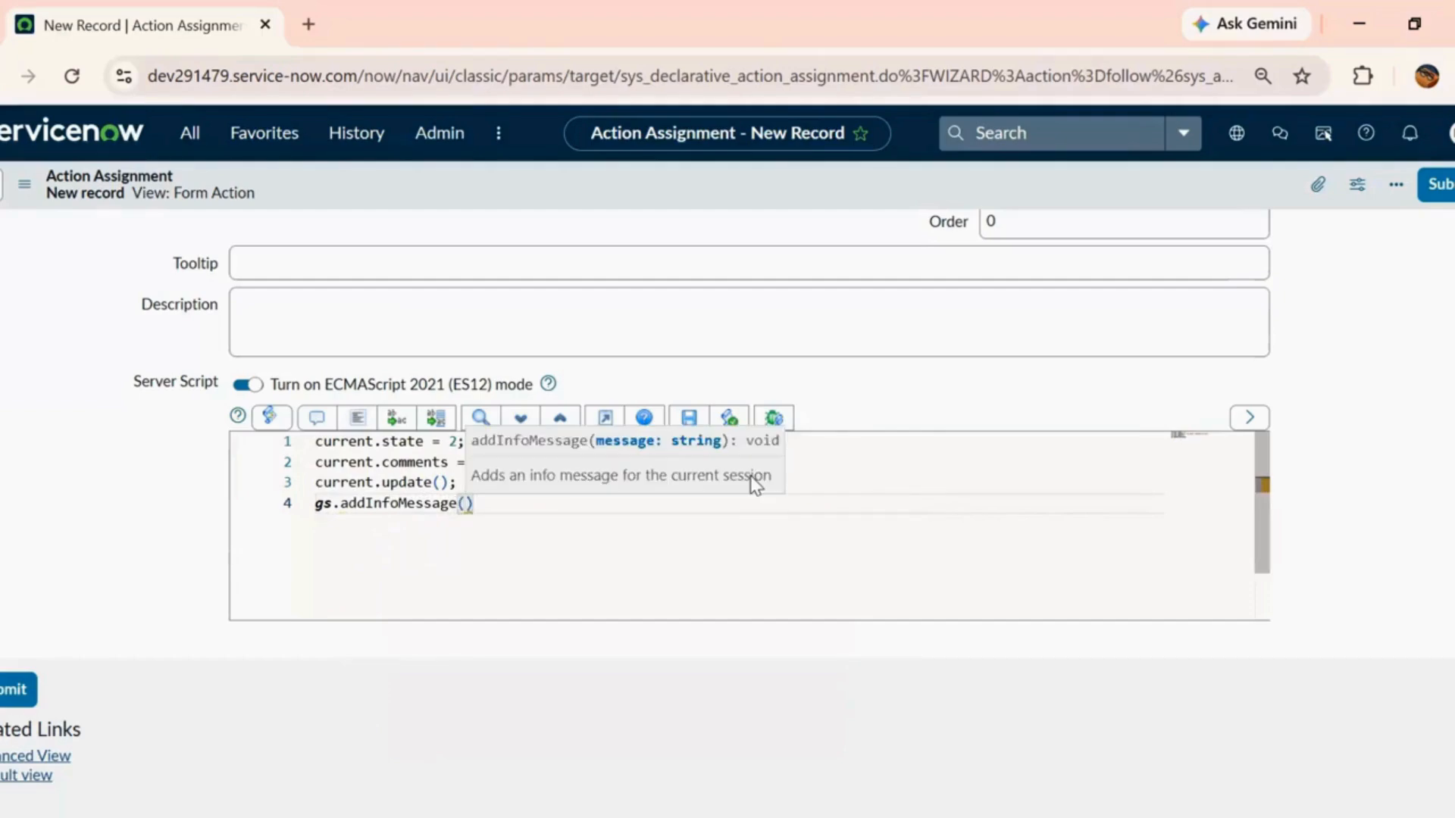
pyautogui.write('"Incident"')
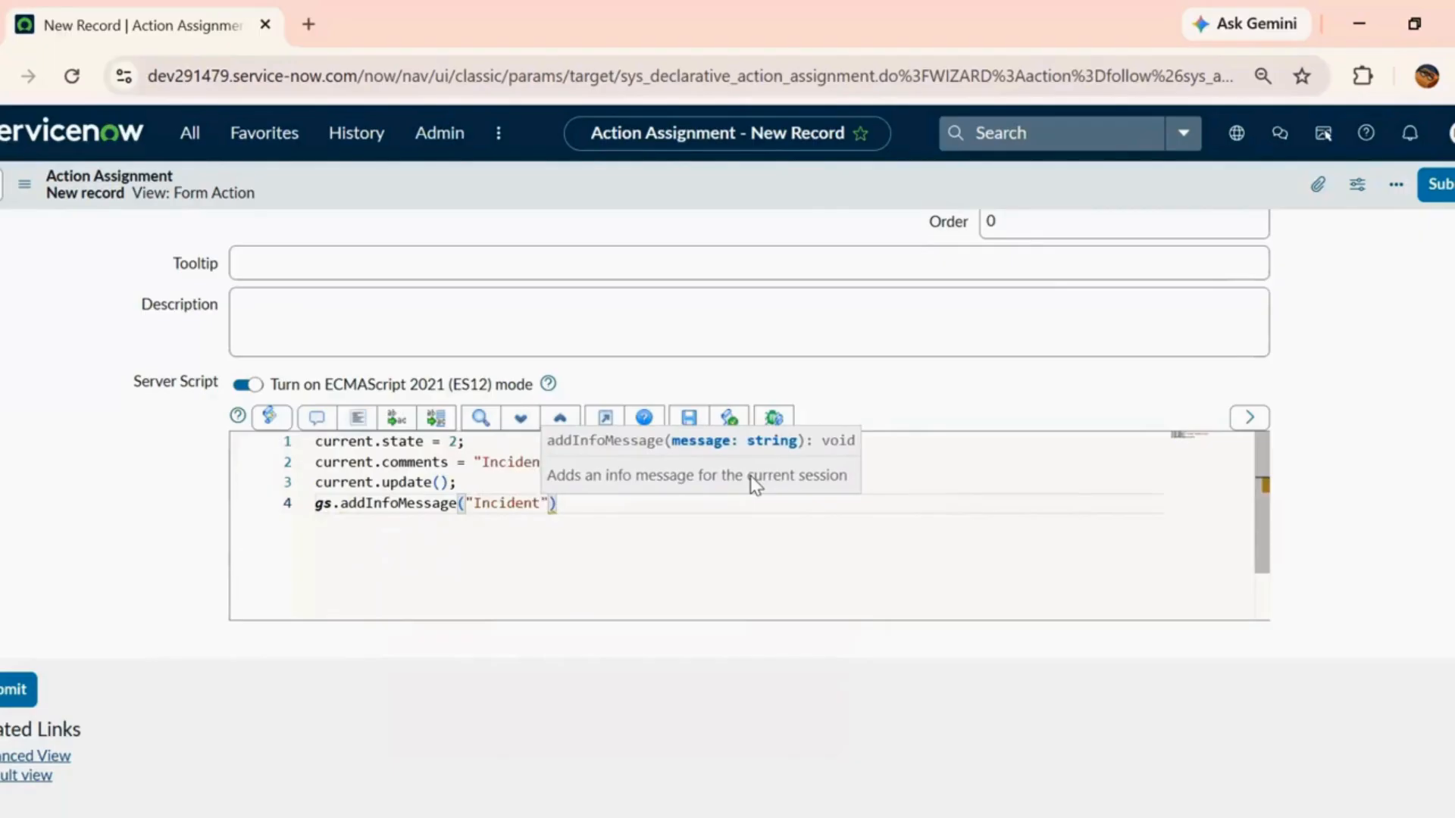
pyautogui.write(' +')
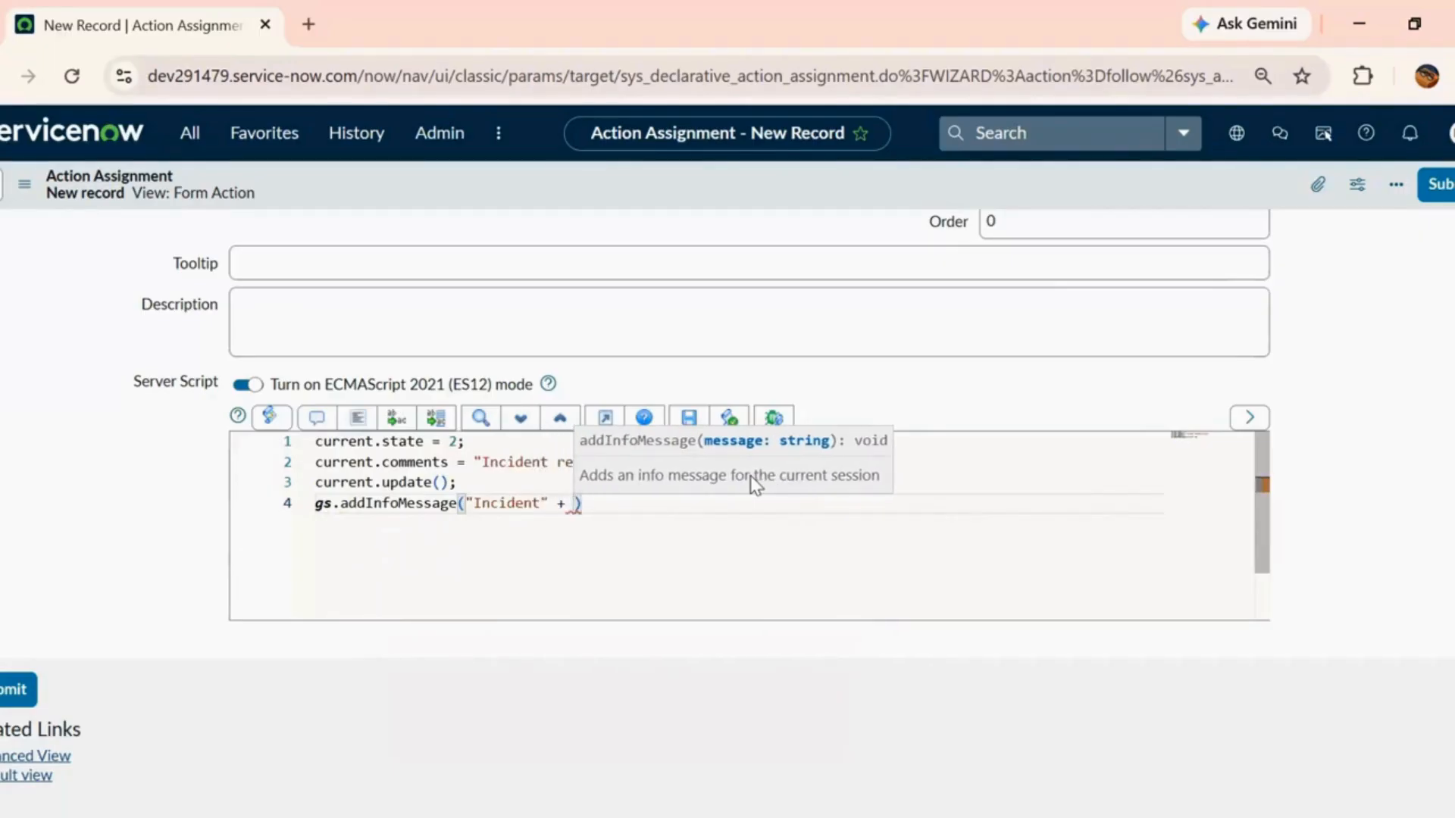
pyautogui.write(' current.')
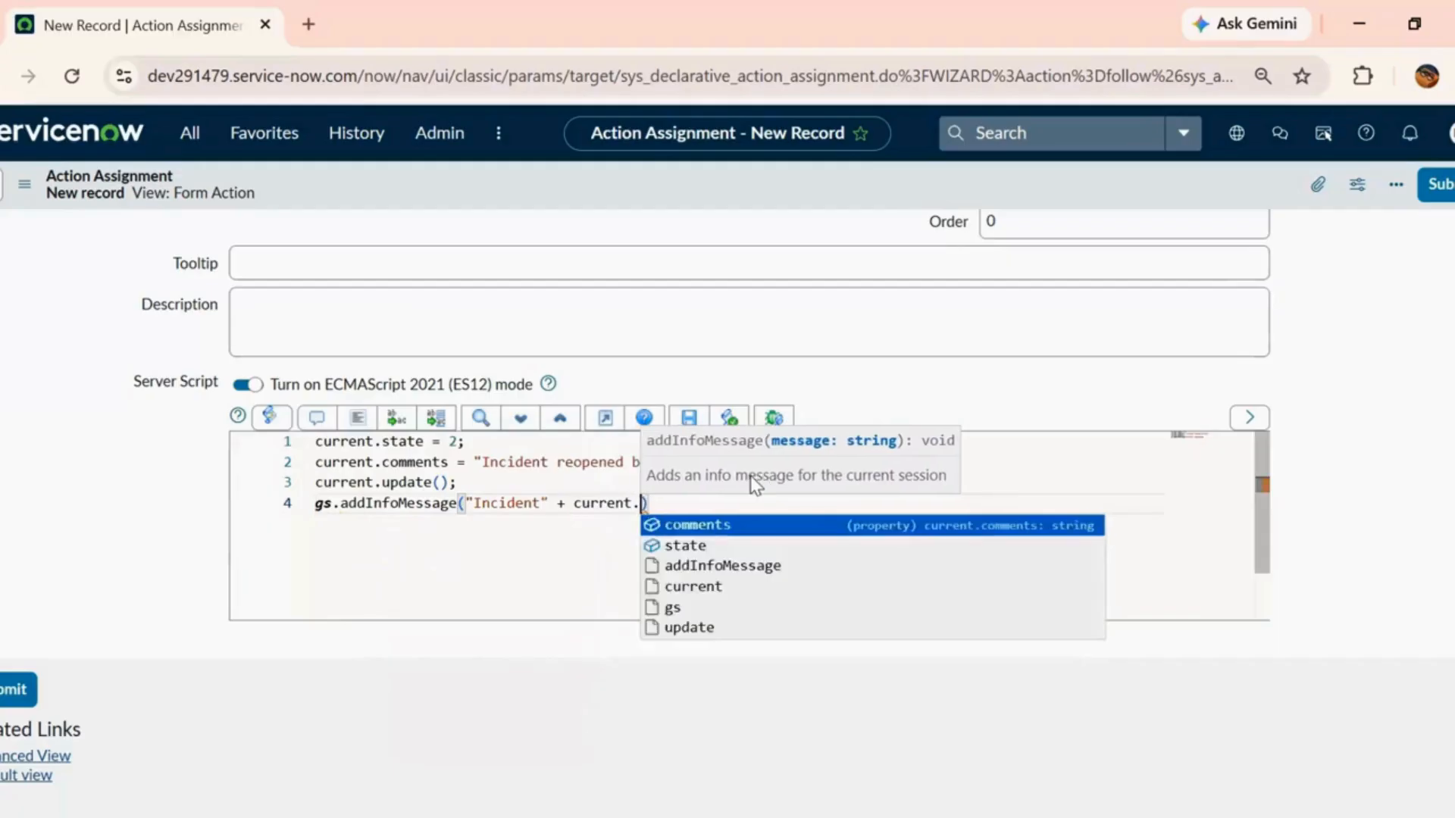
pyautogui.write('number +')
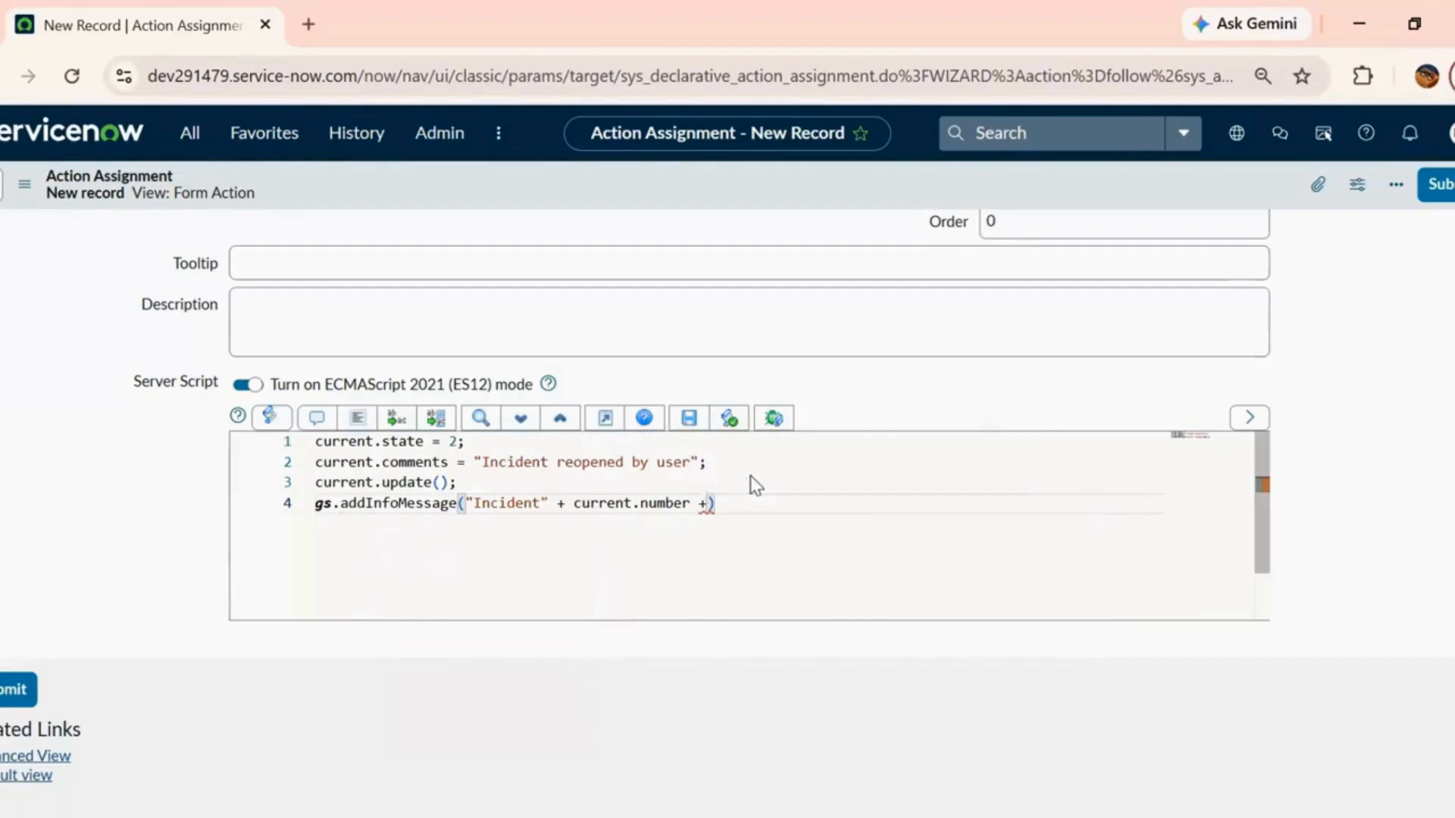
# - Complete the info message call with the string "has been reopened" and end the line with a semicolon
pyautogui.hotkey('alt', 'f')
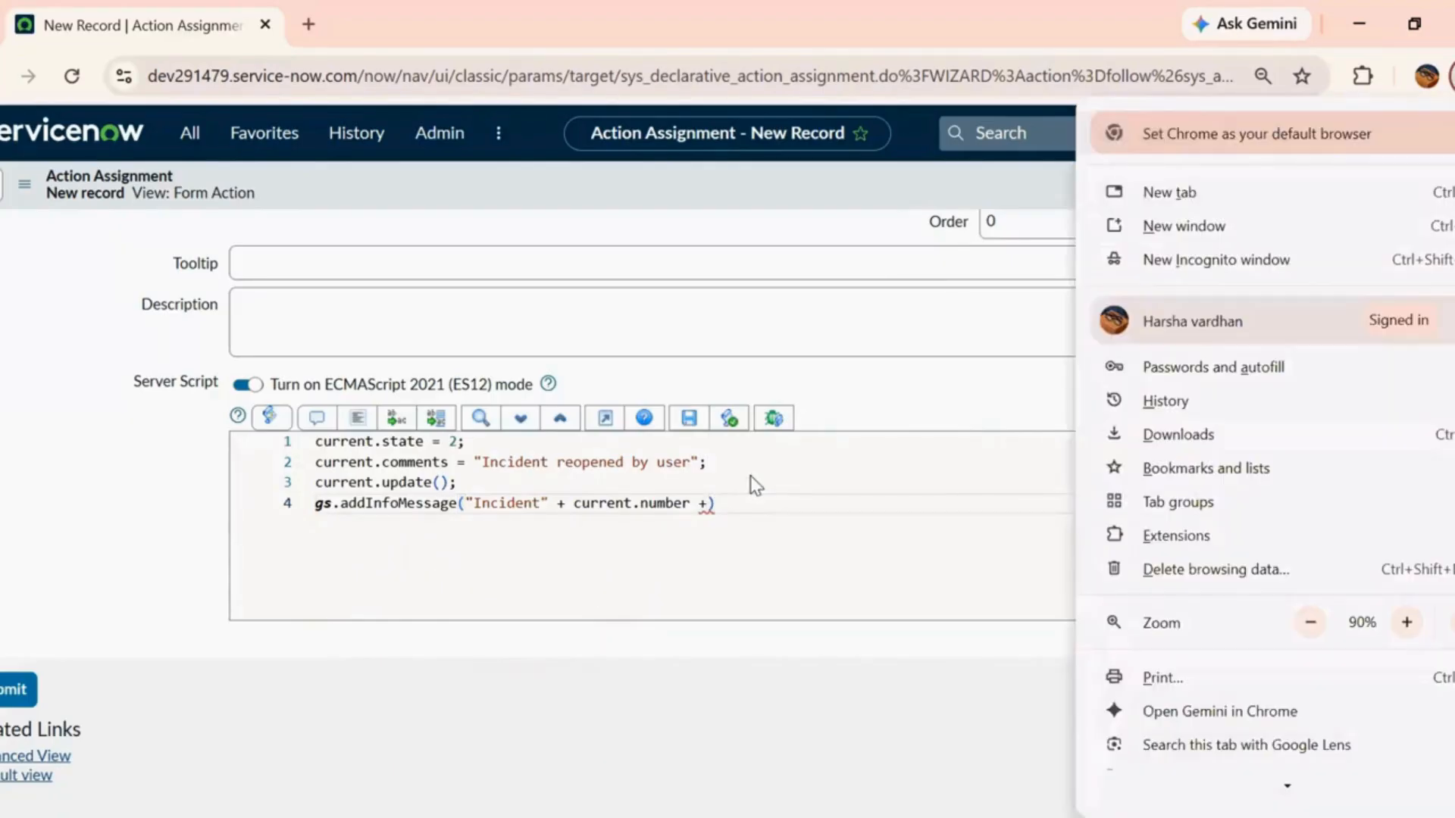
pyautogui.click(707, 499)
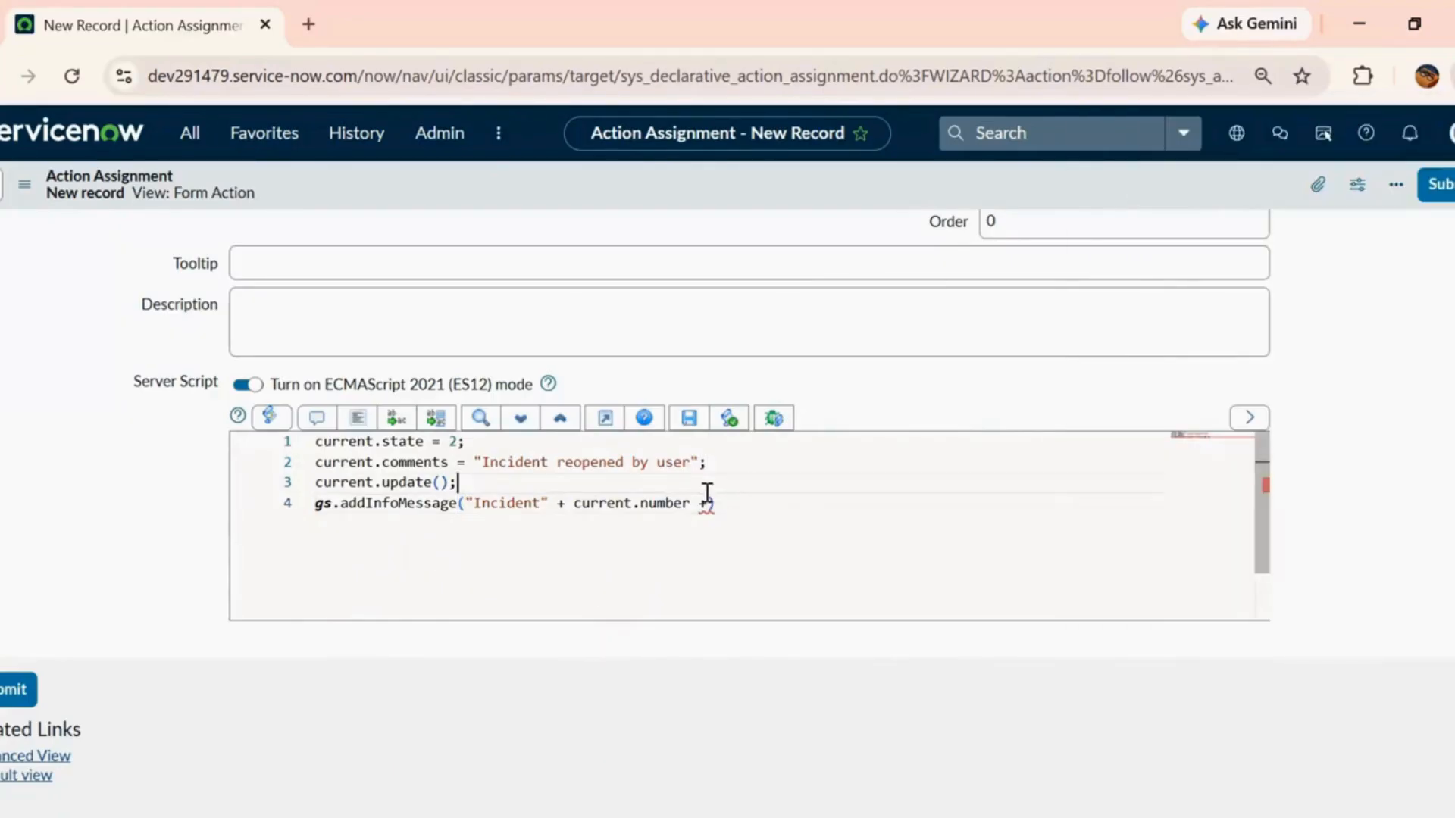
pyautogui.write('"')
pyautogui.write('has bee')
pyautogui.write('n reopen')
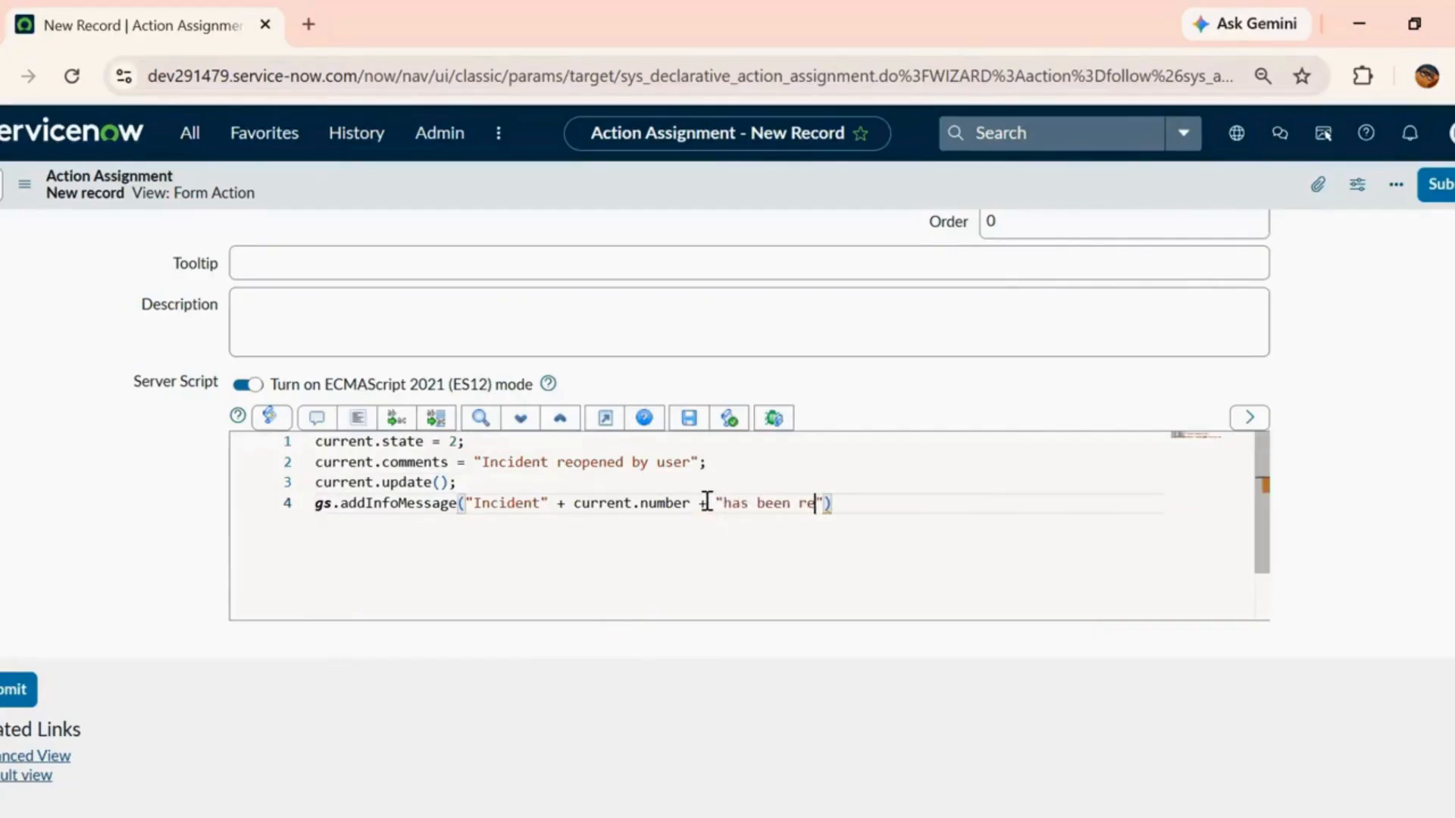
pyautogui.write('ed");')
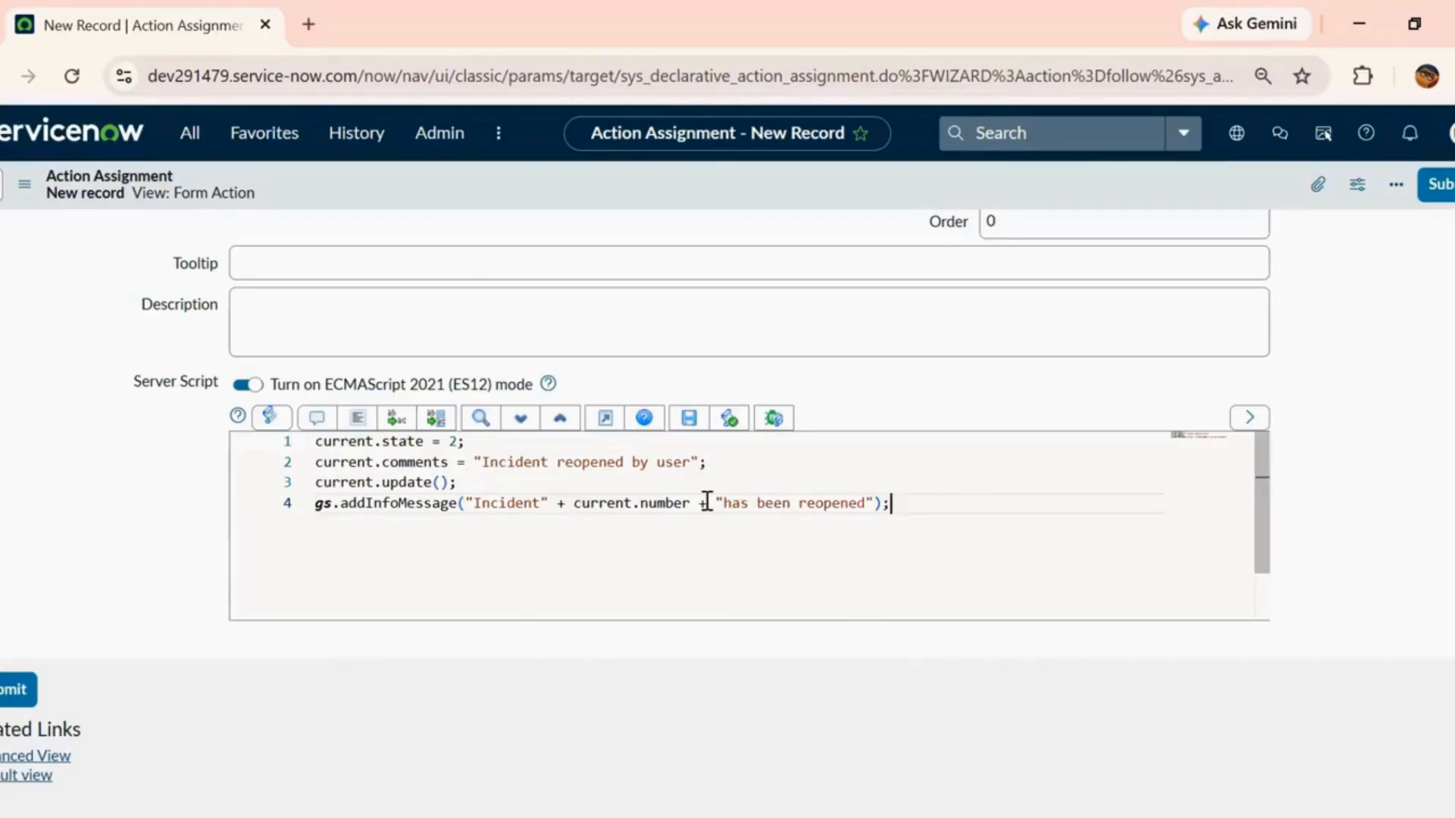
# - Save the new ReOpen action record, keeping it open, and review its form and server script
pyautogui.rightClick(668, 189)
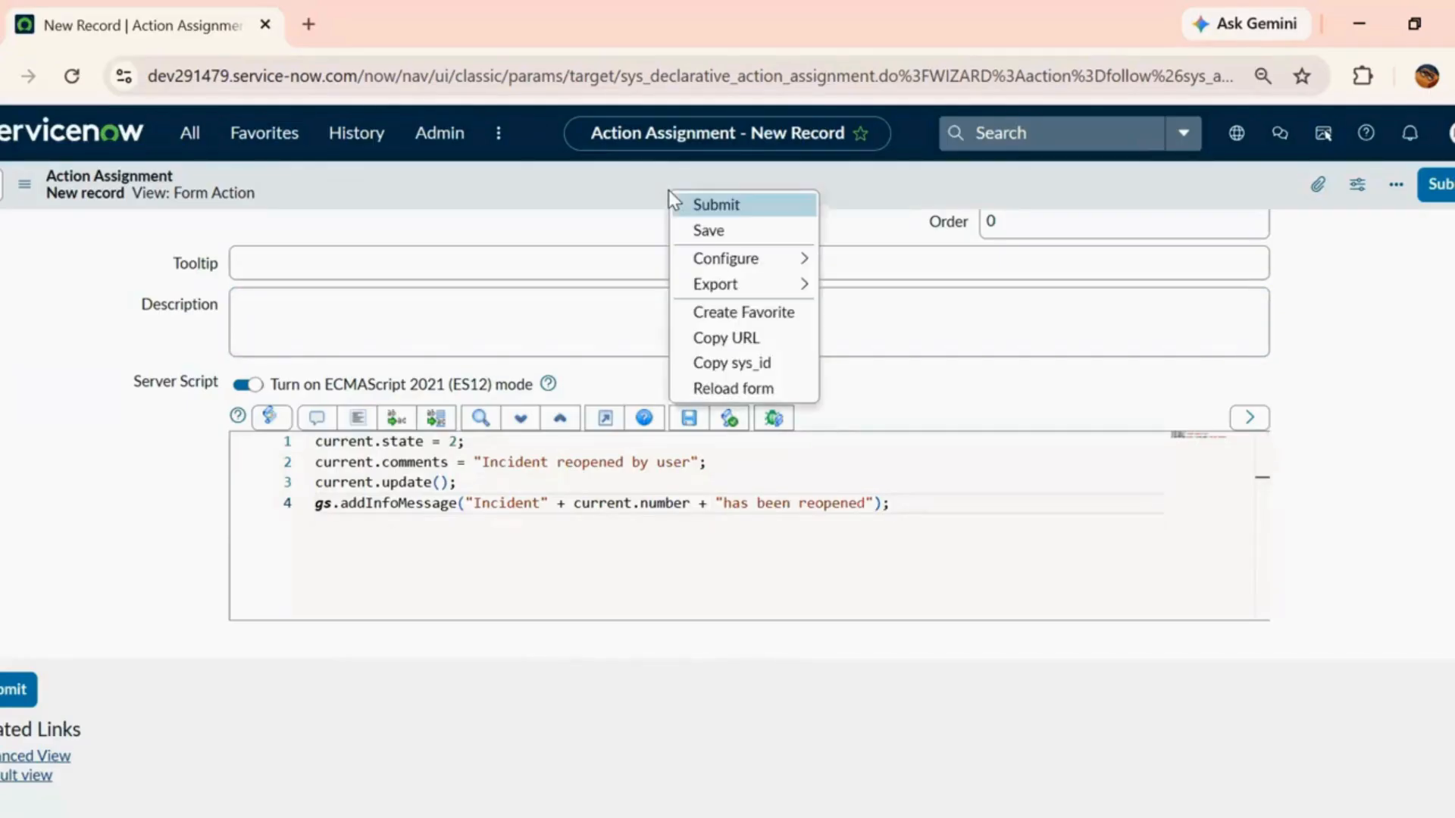
pyautogui.click(701, 227)
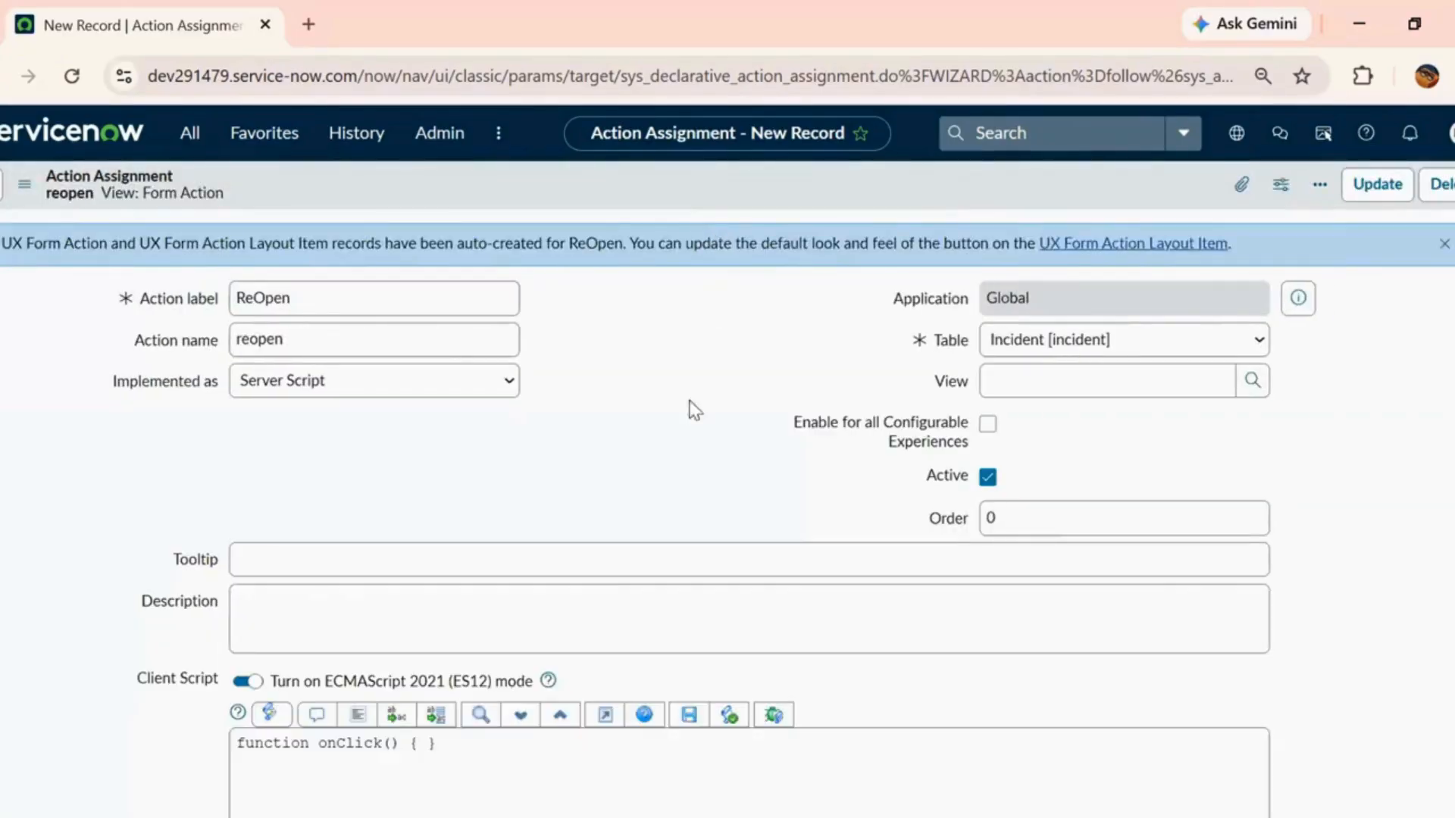
pyautogui.scroll(-7, 661, 428)
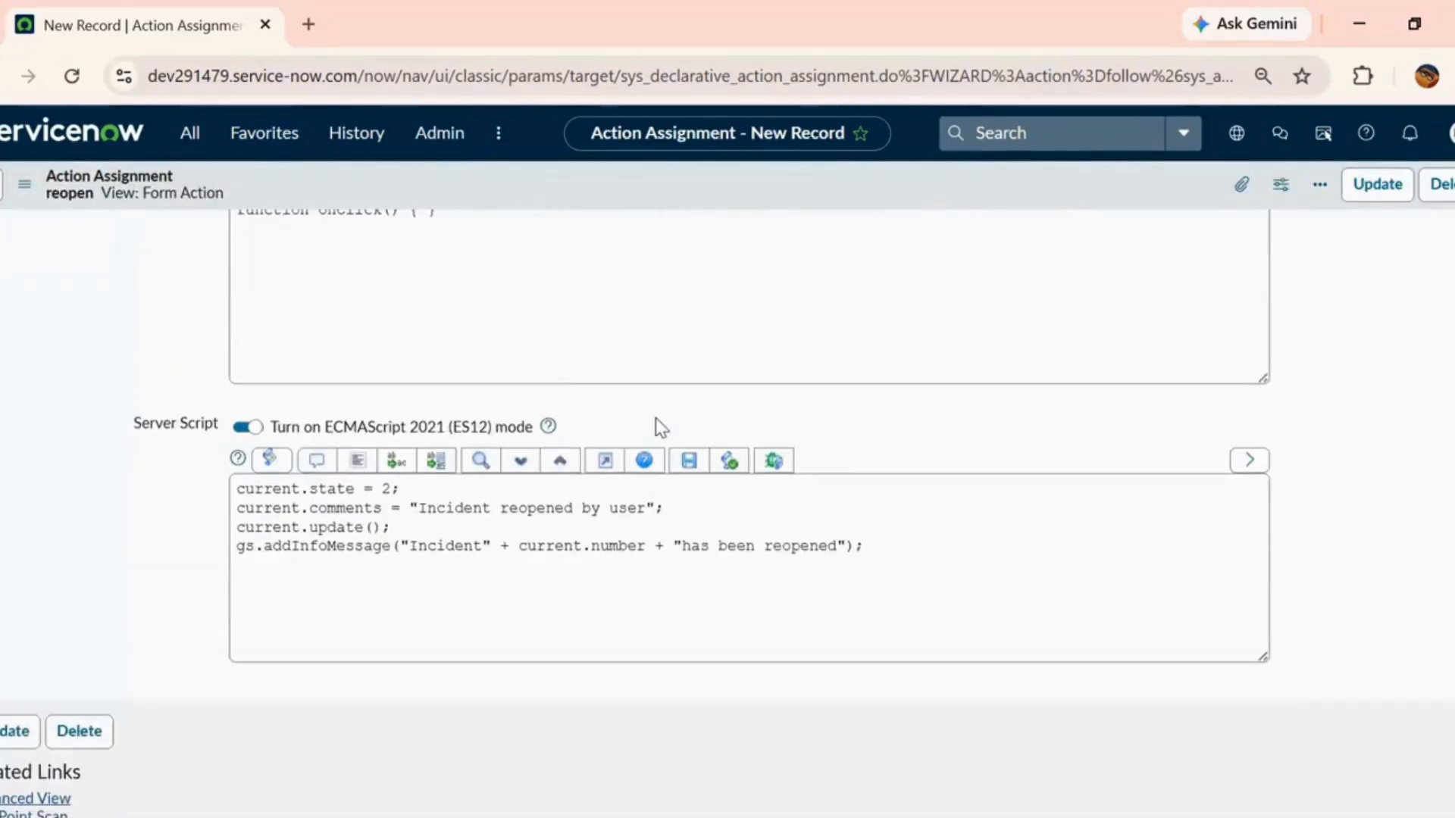
pyautogui.scroll(7, 307, 614)
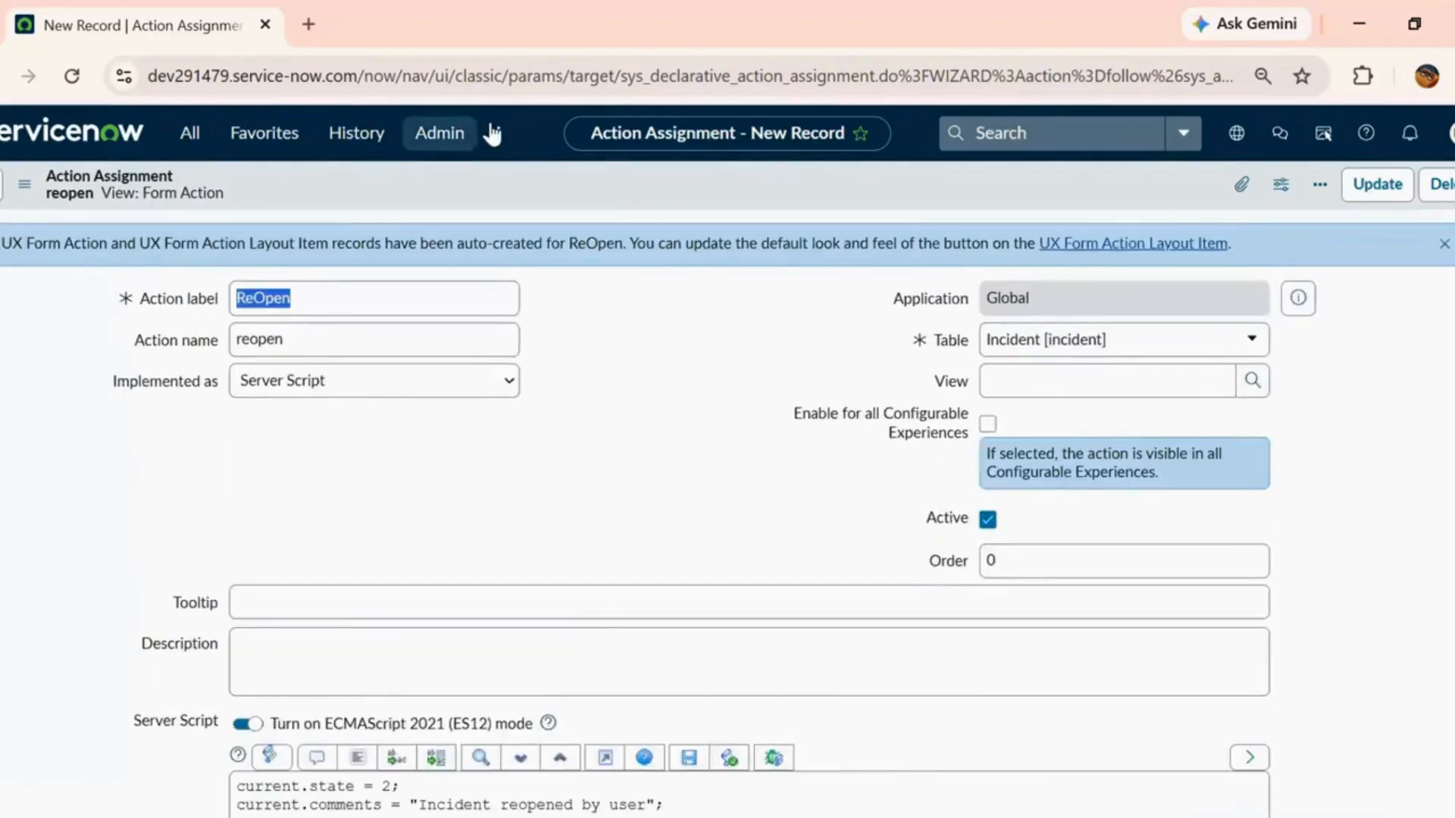
# - Open the Service Operations Workspace
pyautogui.click(494, 135)
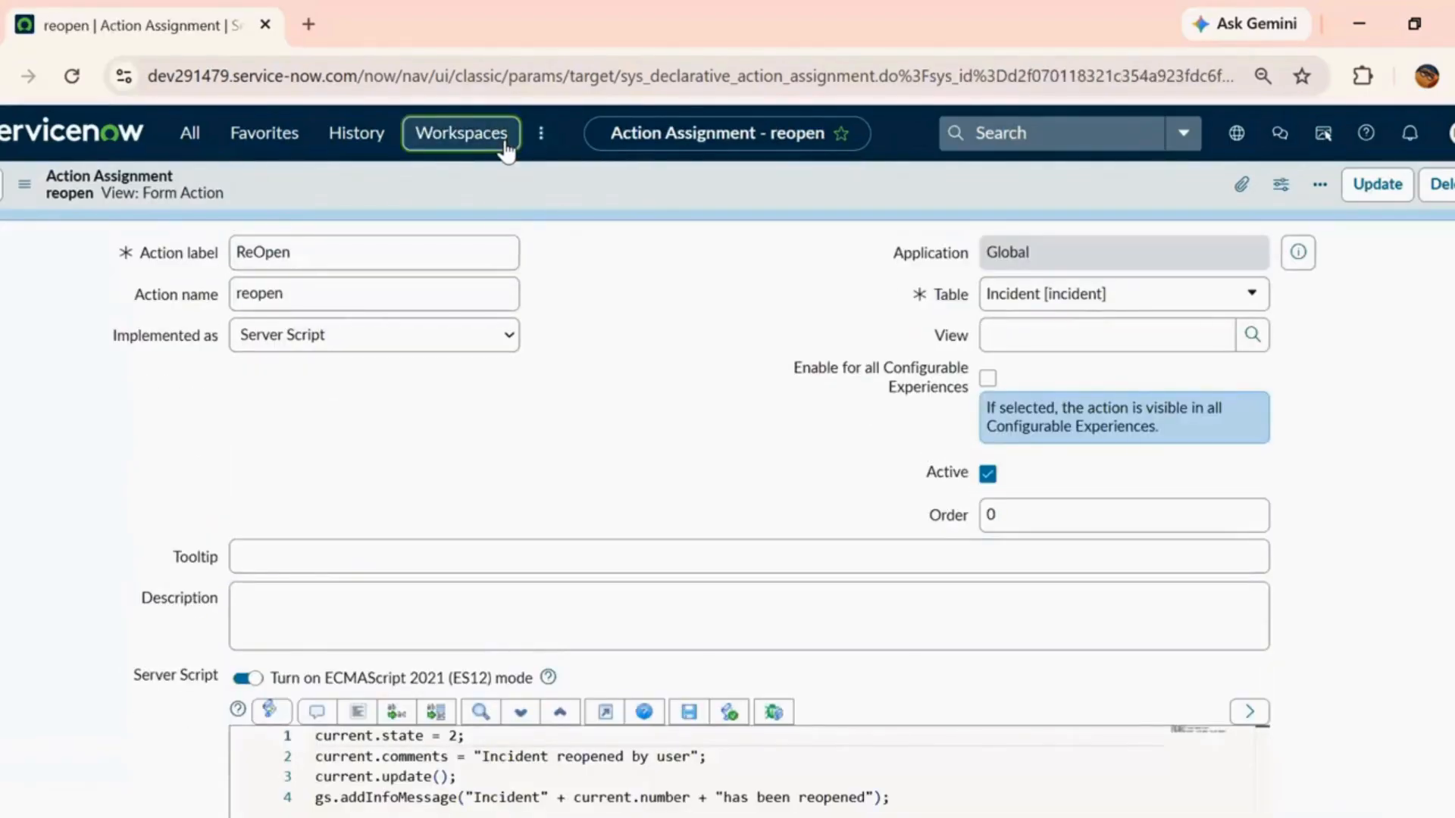
pyautogui.click(505, 148)
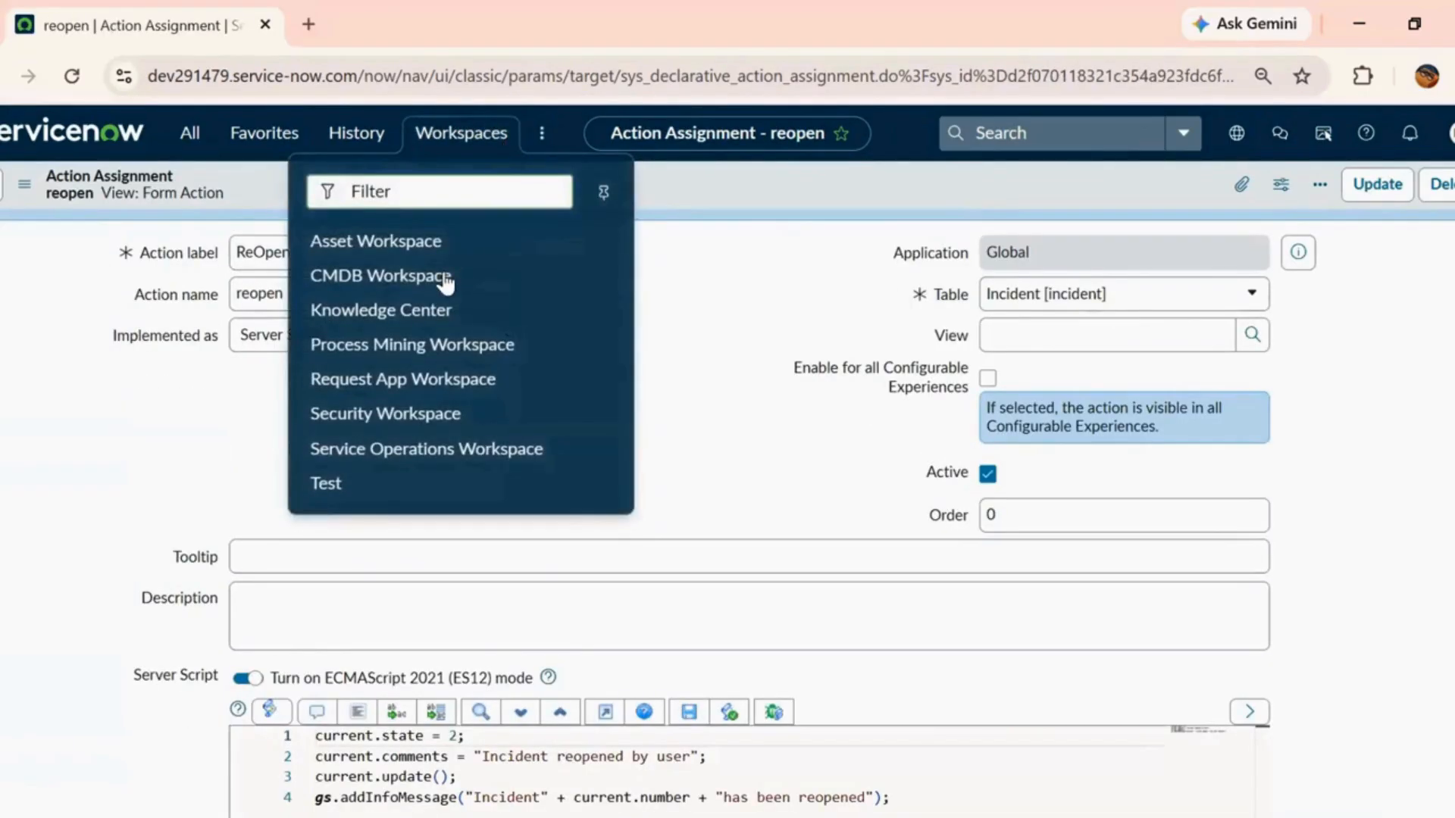
pyautogui.click(410, 448)
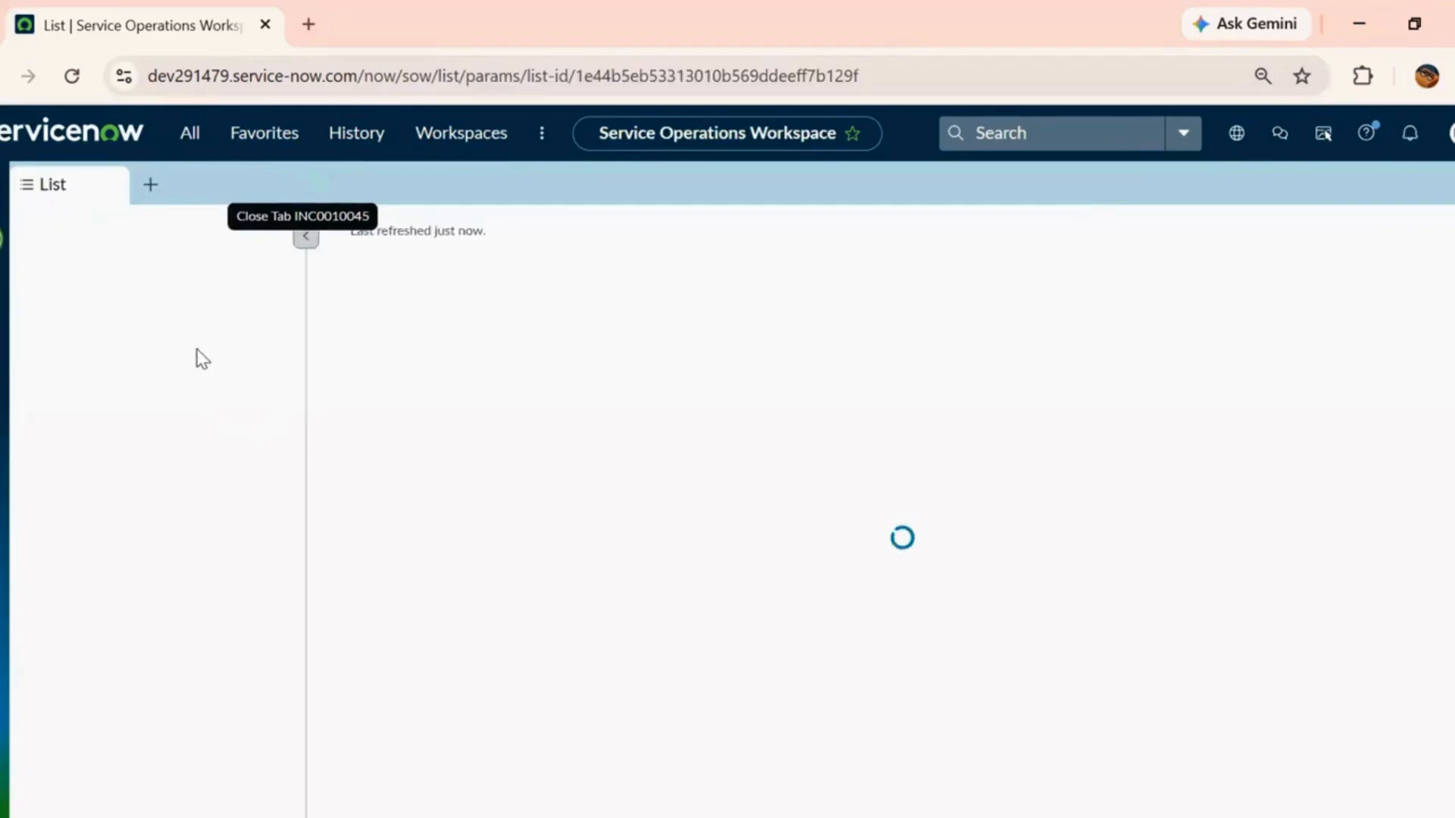
# - Open incident INC0010161 from the list of all incidents and run the ReOpen action on it
pyautogui.scroll(-2, 195, 560)
pyautogui.click(104, 675)
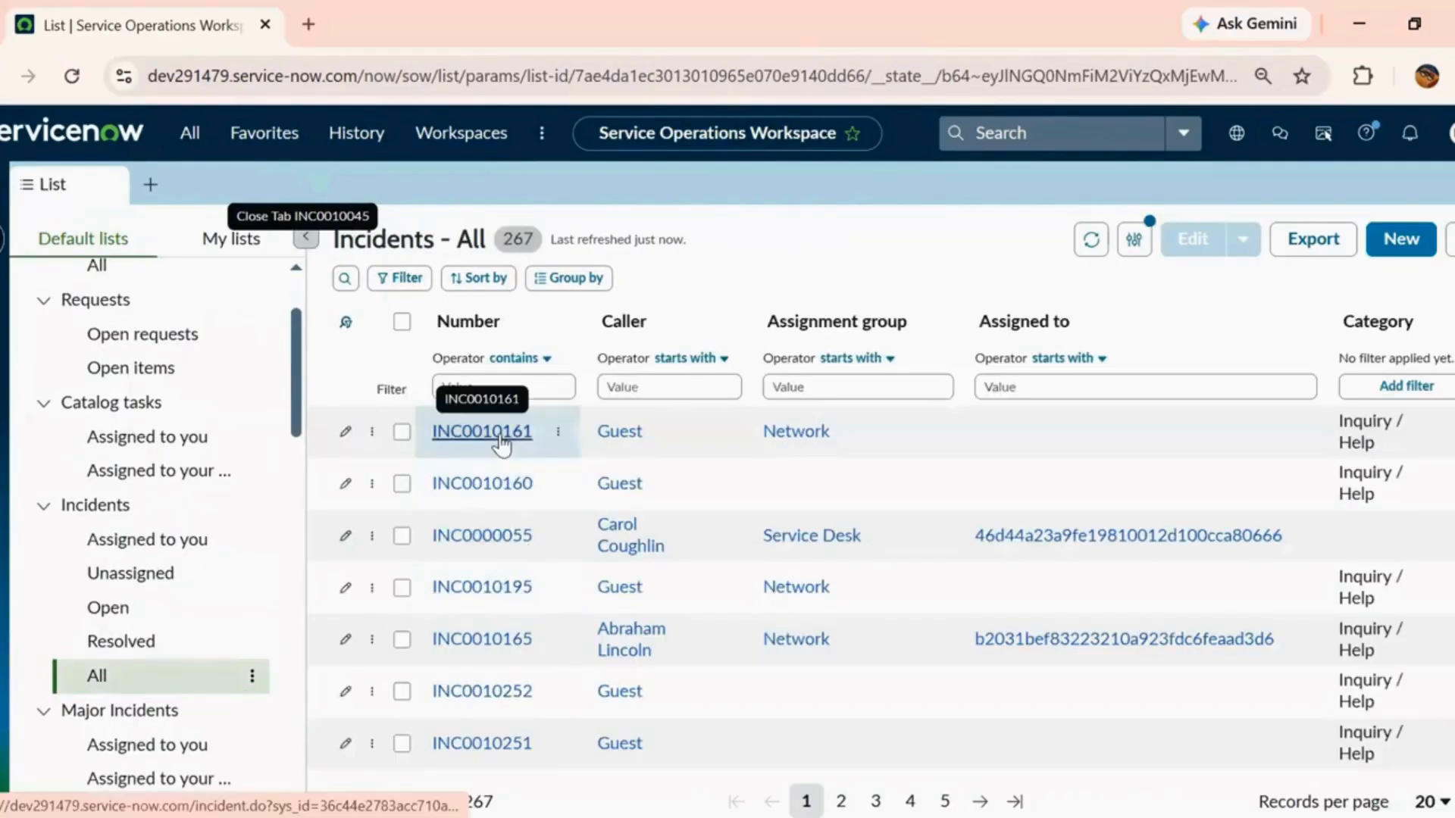
pyautogui.click(502, 439)
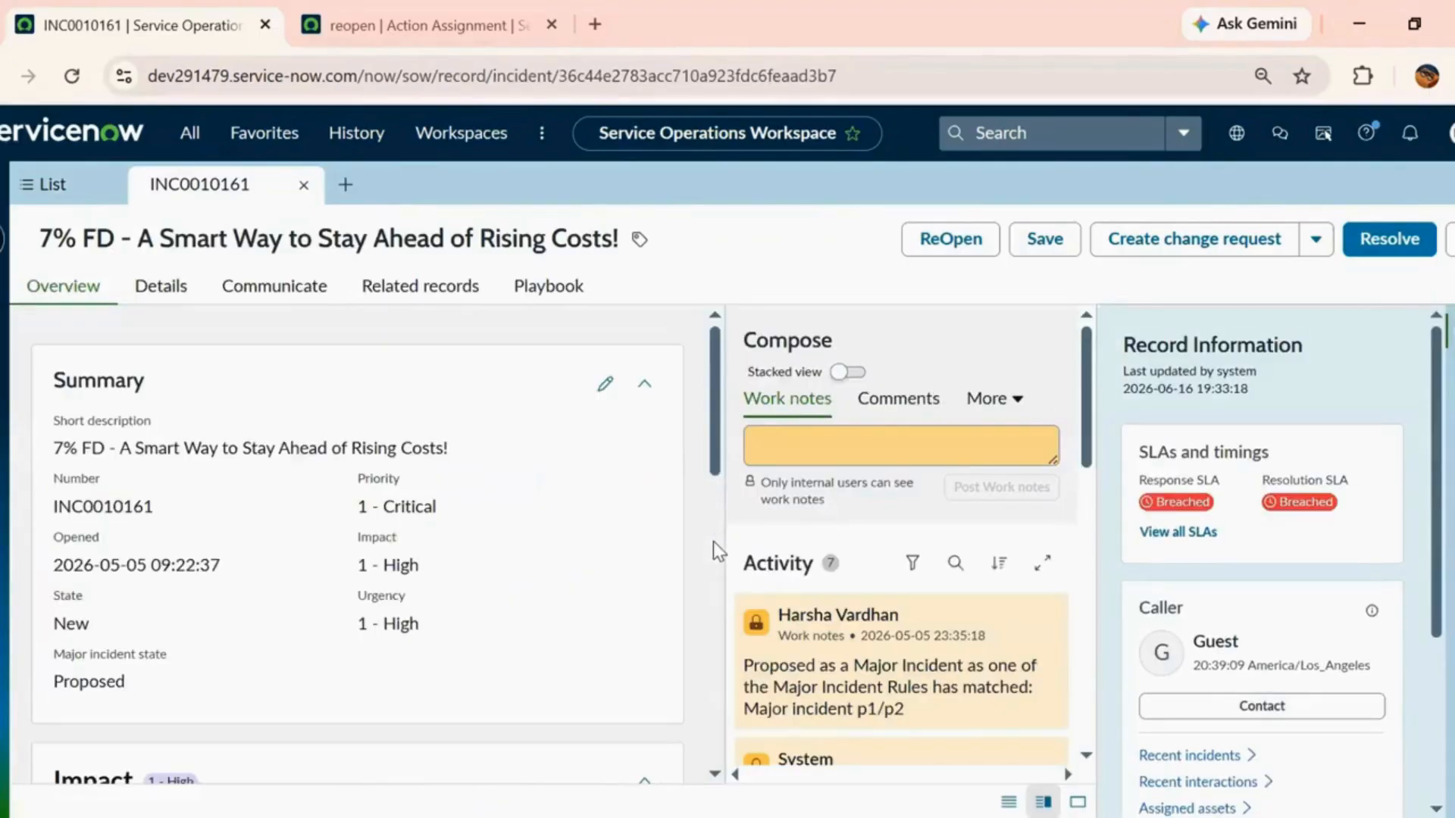
pyautogui.click(942, 243)
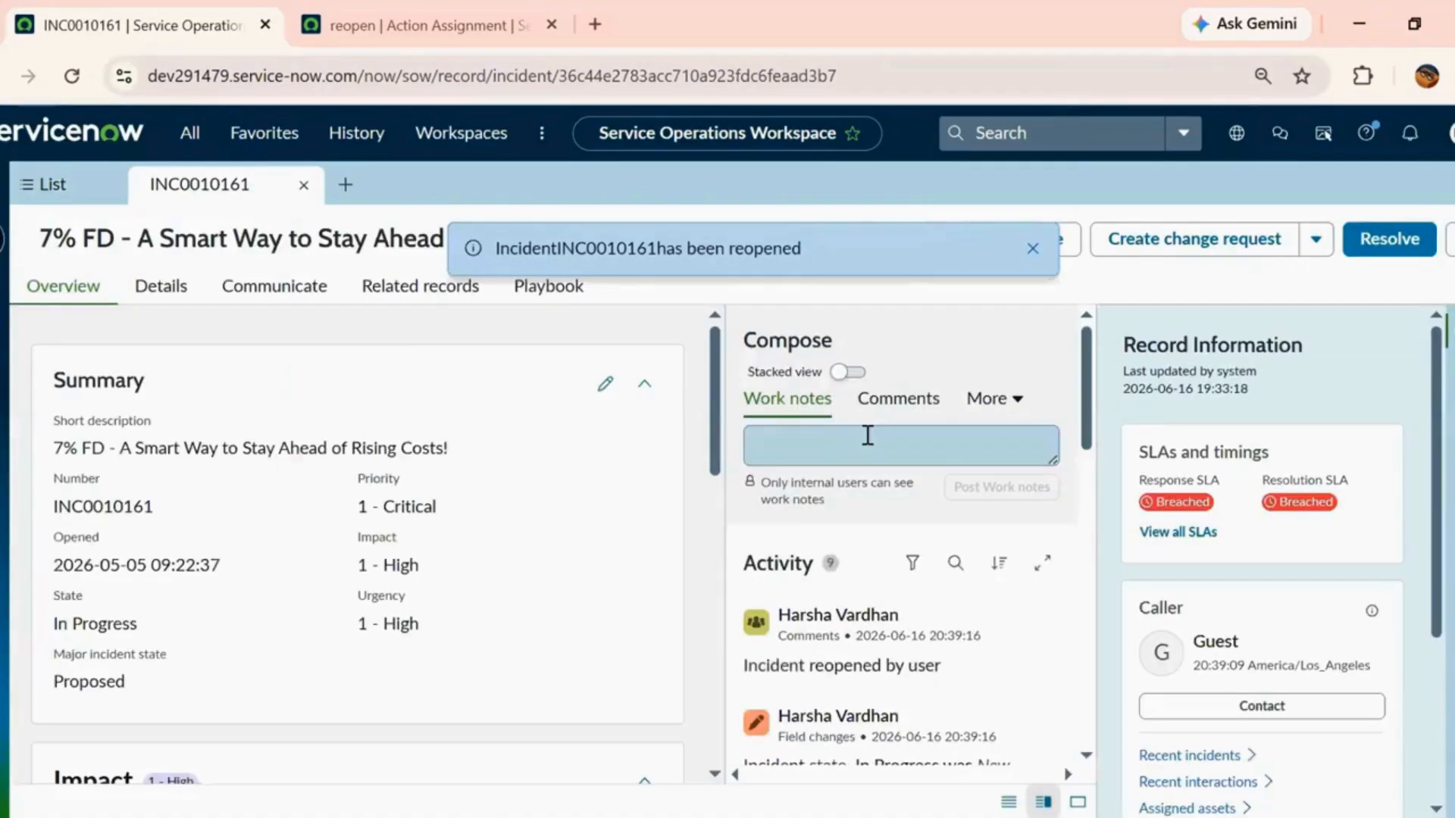
# - Check the incident's State field in its details and its latest activity entries, and dismiss the info message
pyautogui.click(157, 284)
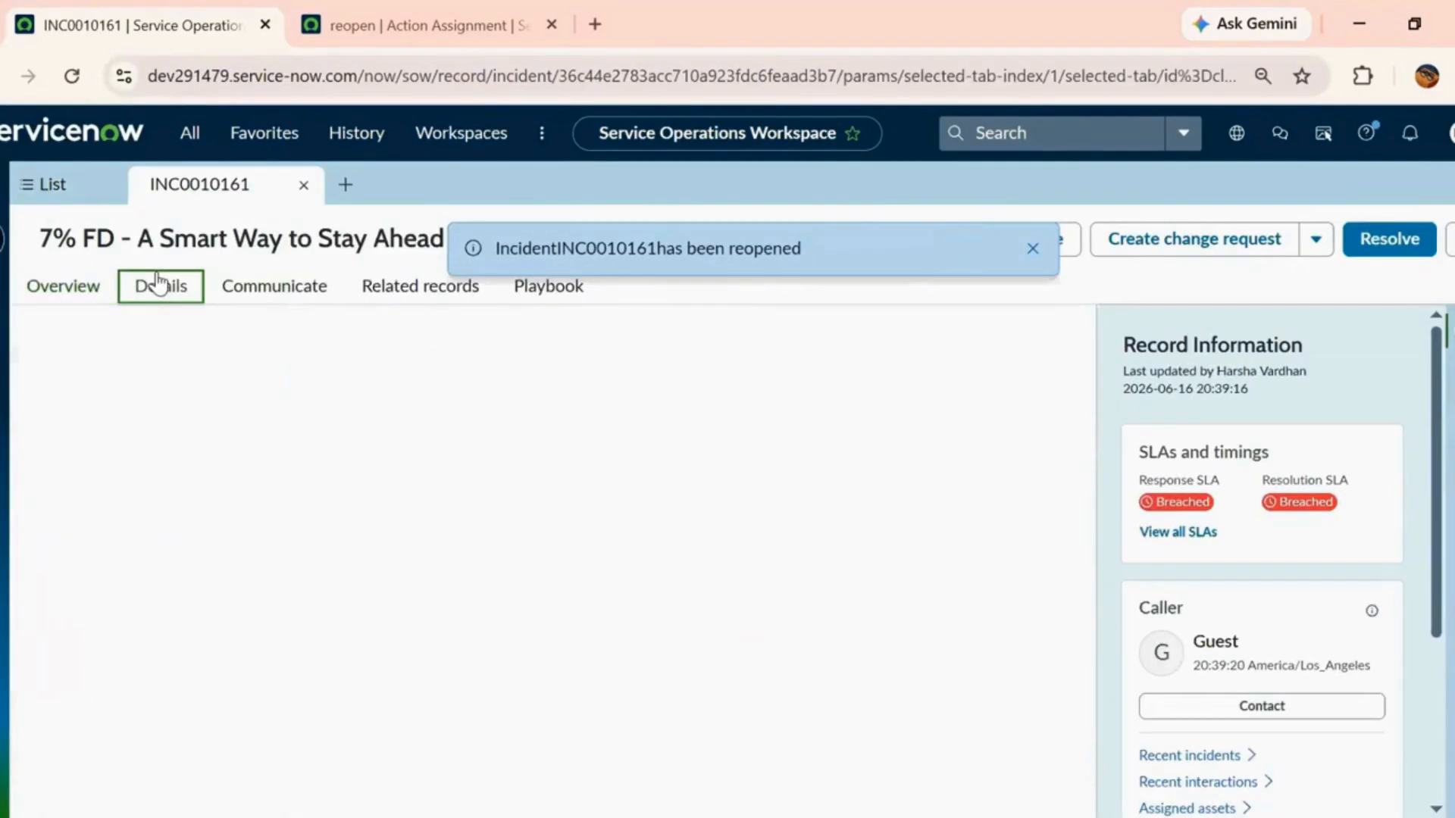
pyautogui.scroll(-1, 452, 579)
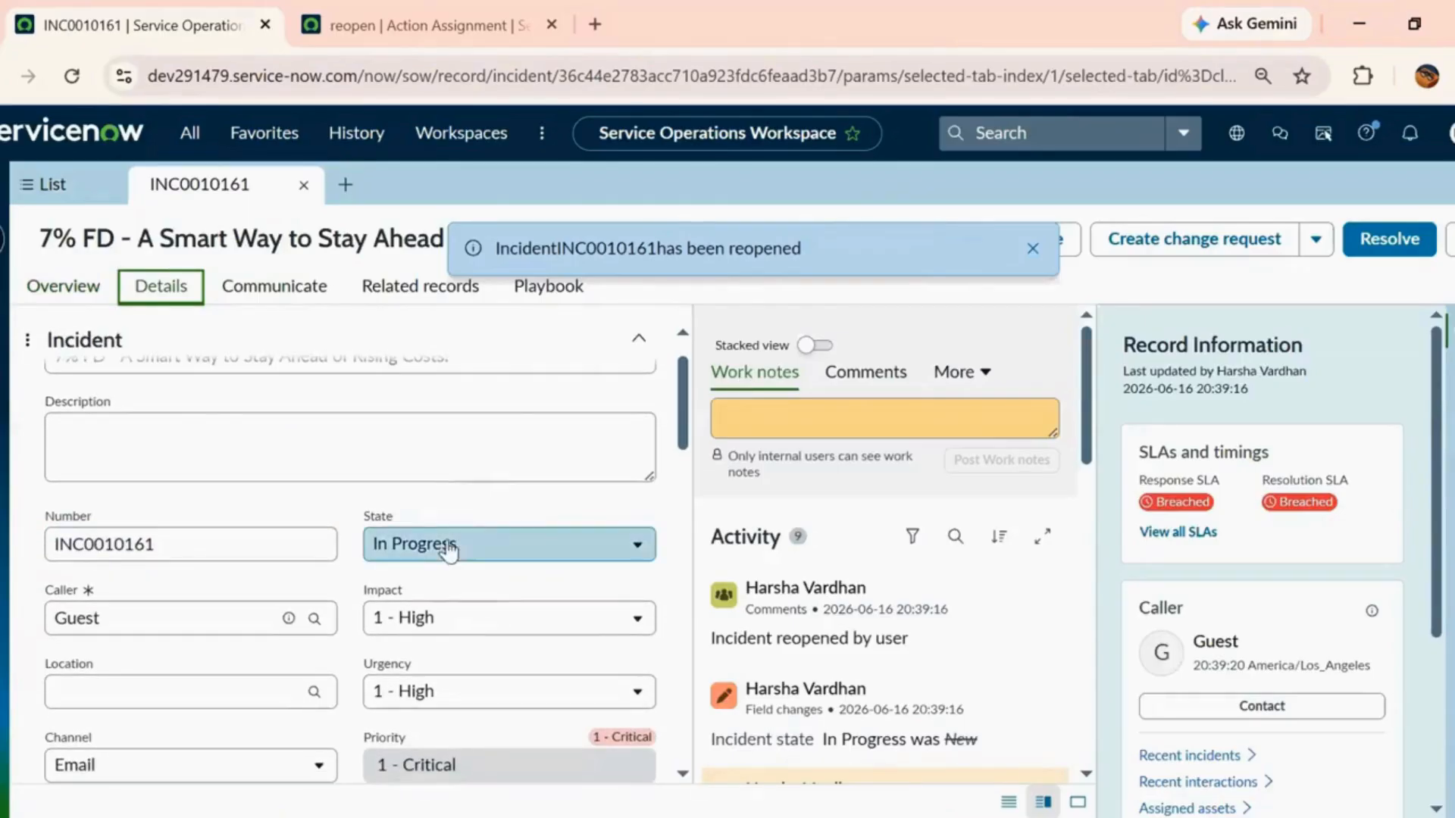
pyautogui.scroll(-6, 503, 551)
pyautogui.scroll(-2, 780, 594)
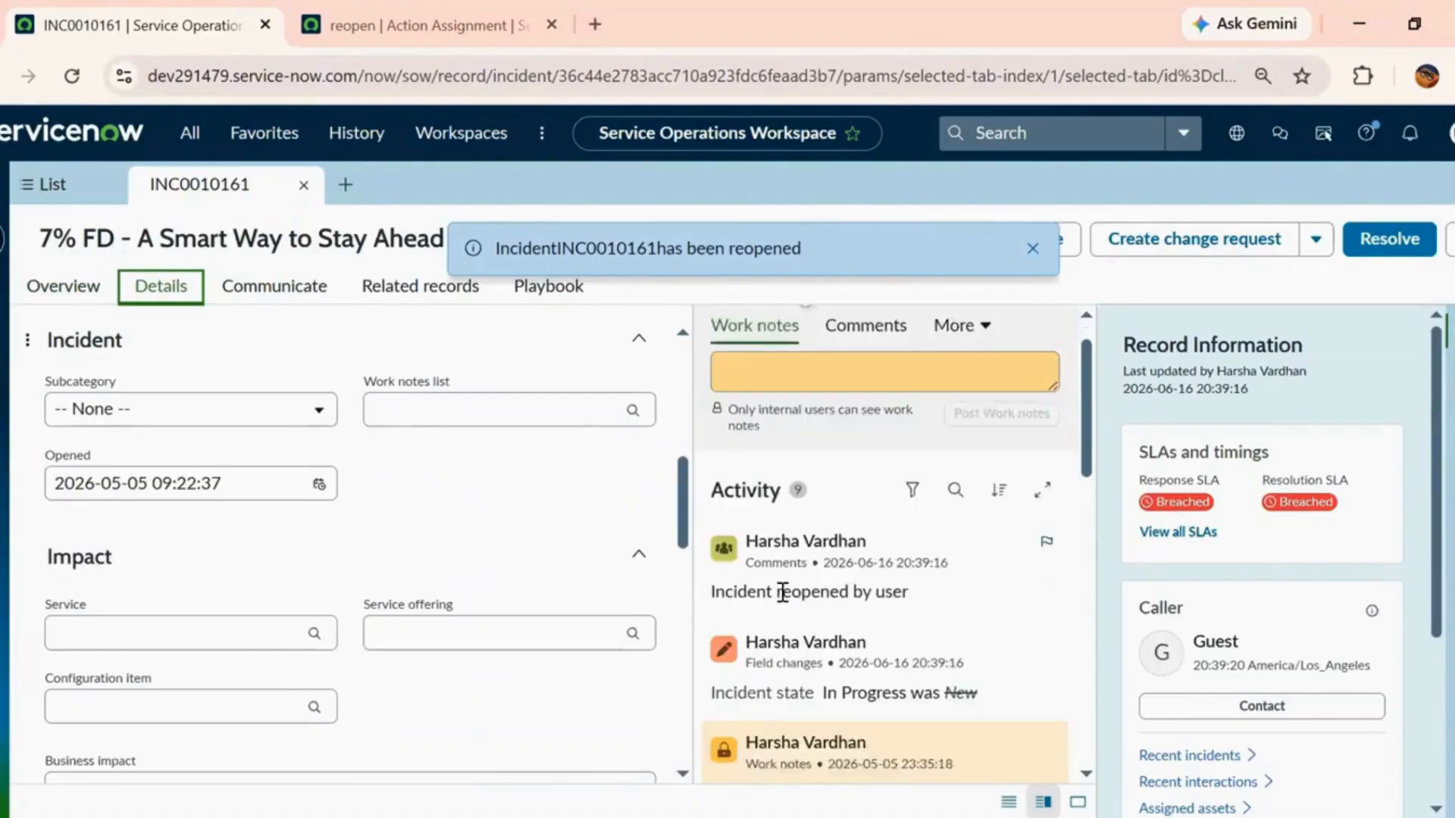
pyautogui.moveTo(925, 521); pyautogui.dragTo(568, 277)
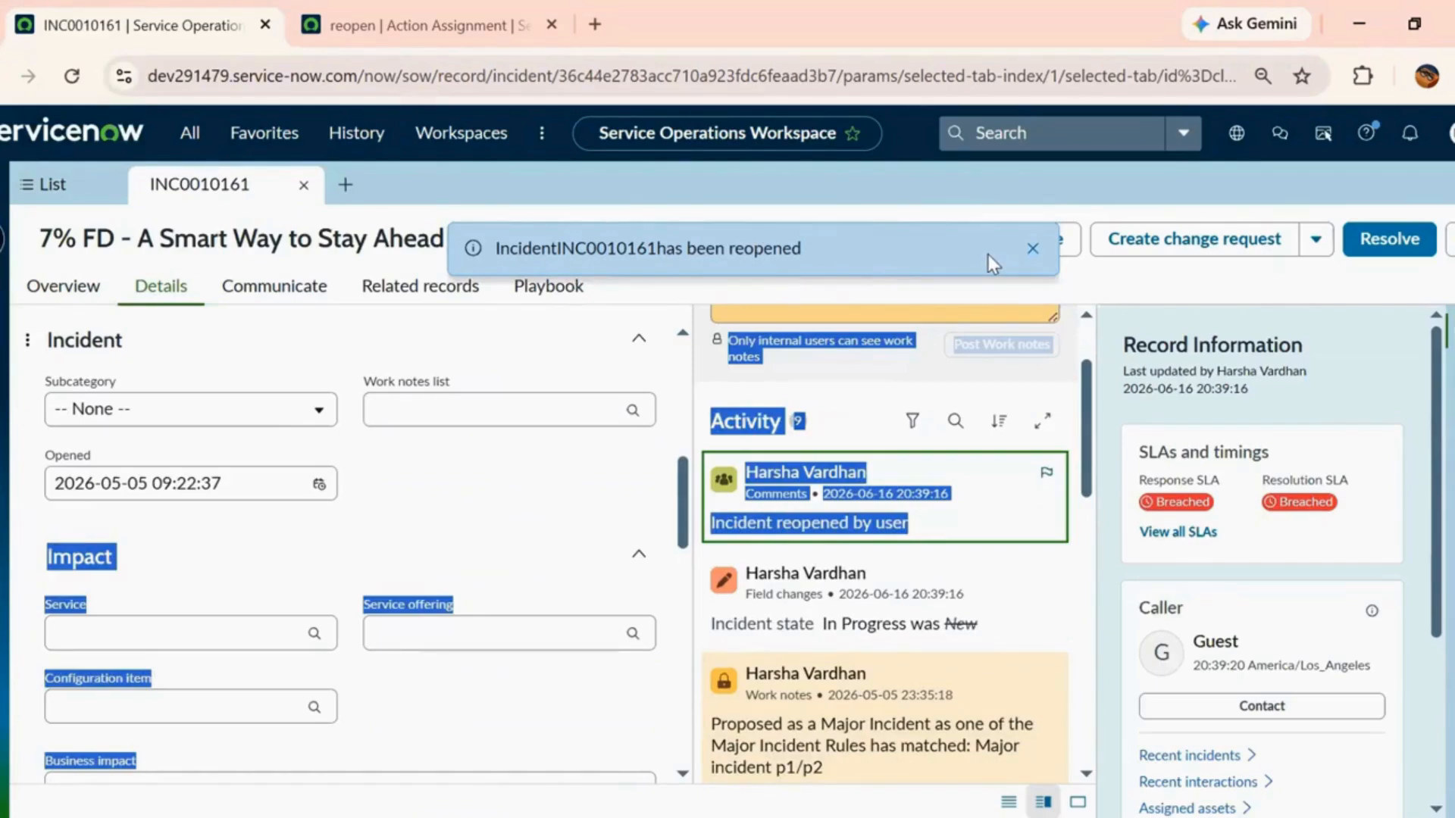
pyautogui.click(1033, 249)
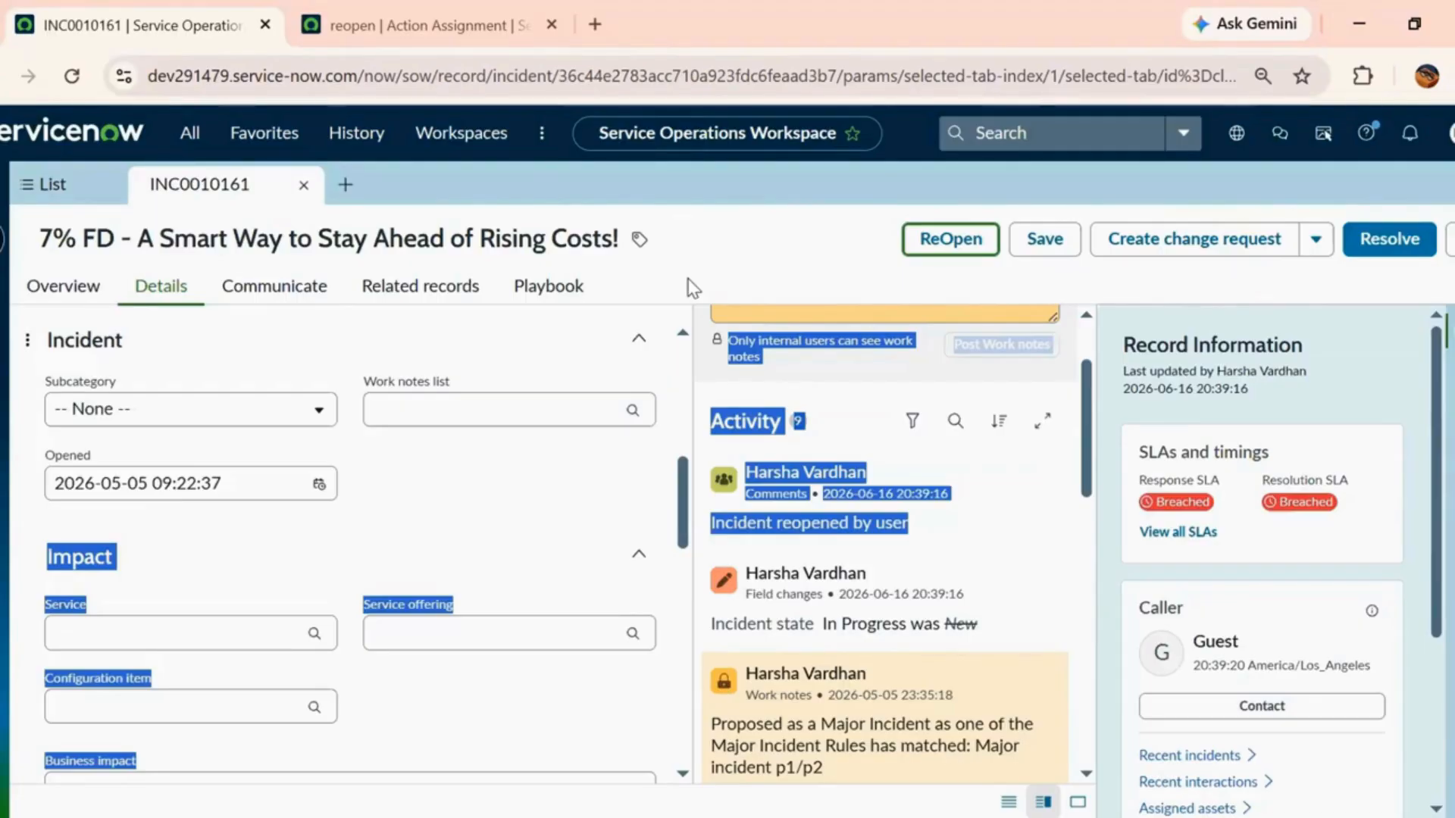
# - Switch back to the reopen action assignment, open its Advanced view and examine the condition settings
pyautogui.click(726, 119)
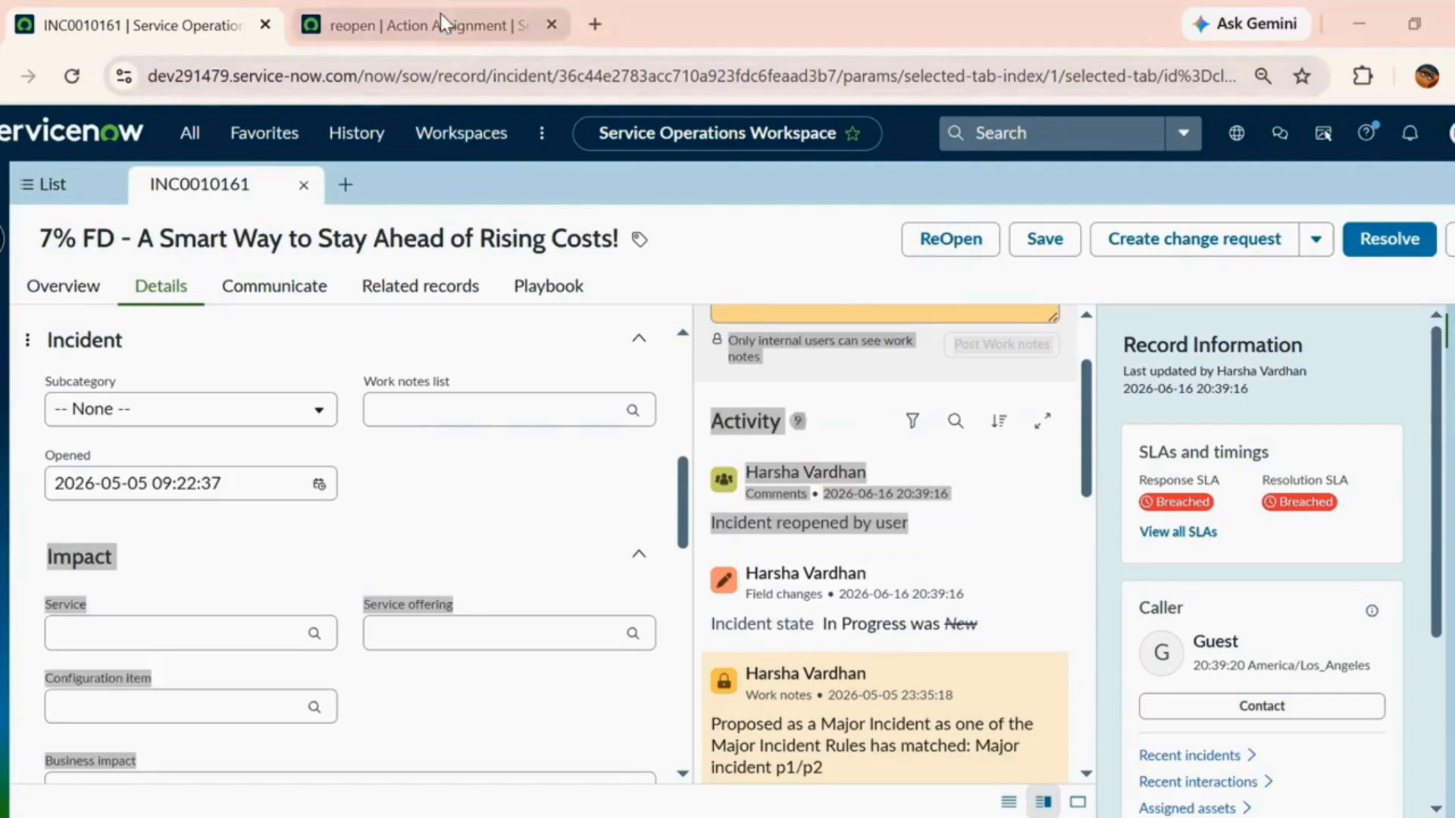
pyautogui.scroll(-2, 653, 271)
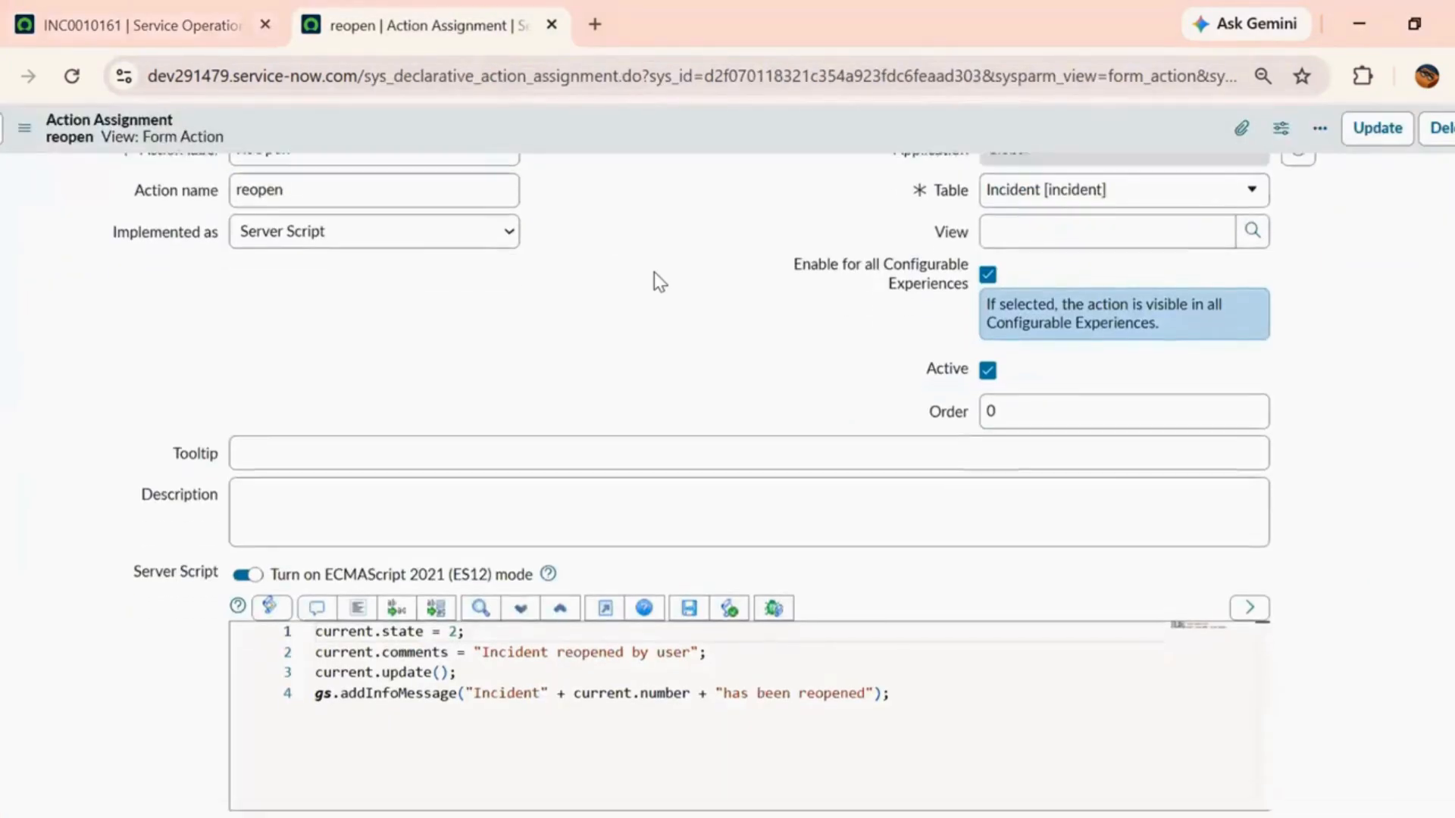
pyautogui.scroll(-10, 653, 271)
pyautogui.scroll(3, 438, 357)
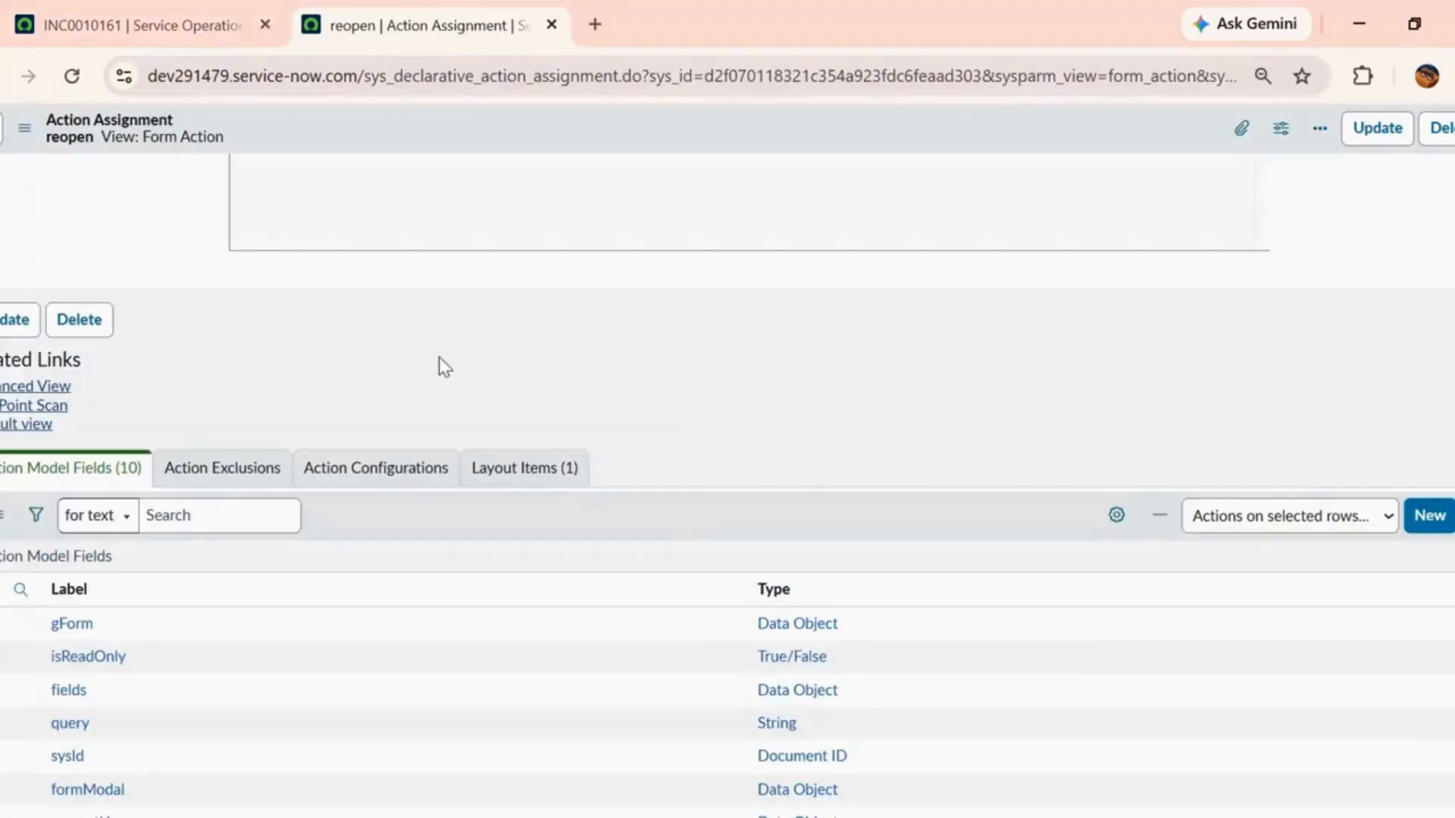
pyautogui.click(55, 388)
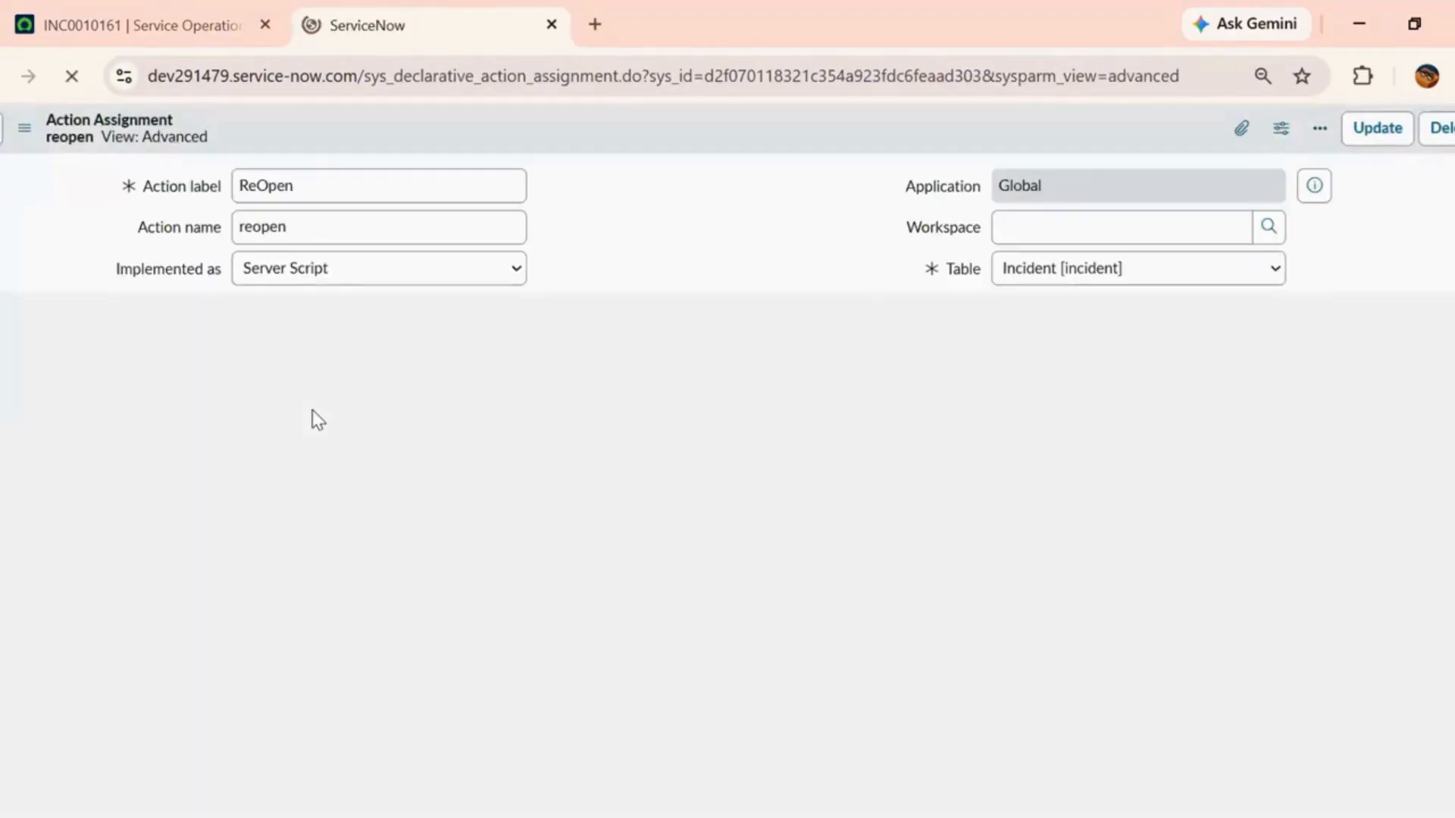
pyautogui.scroll(-15, 404, 443)
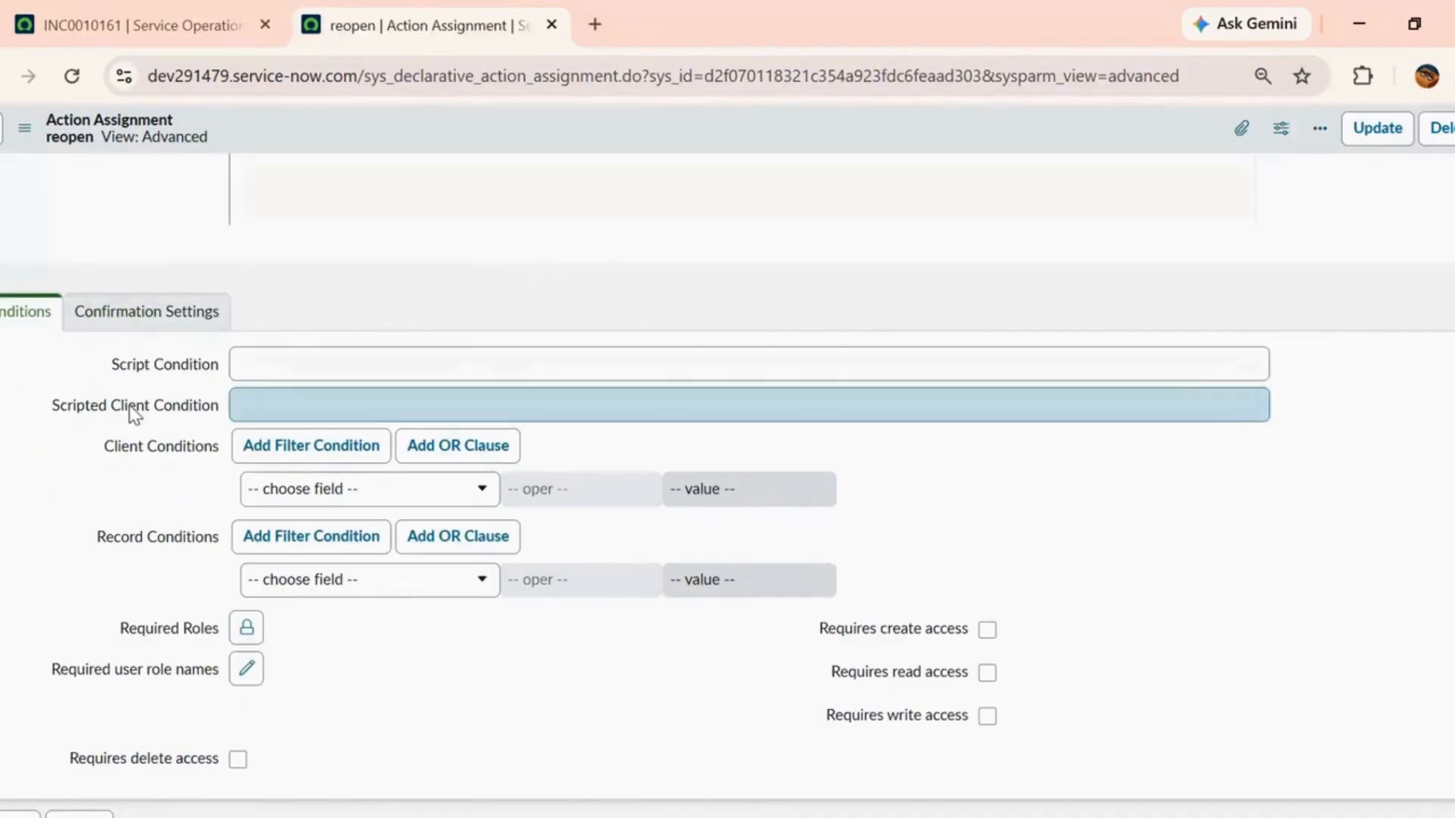
pyautogui.moveTo(135, 415)
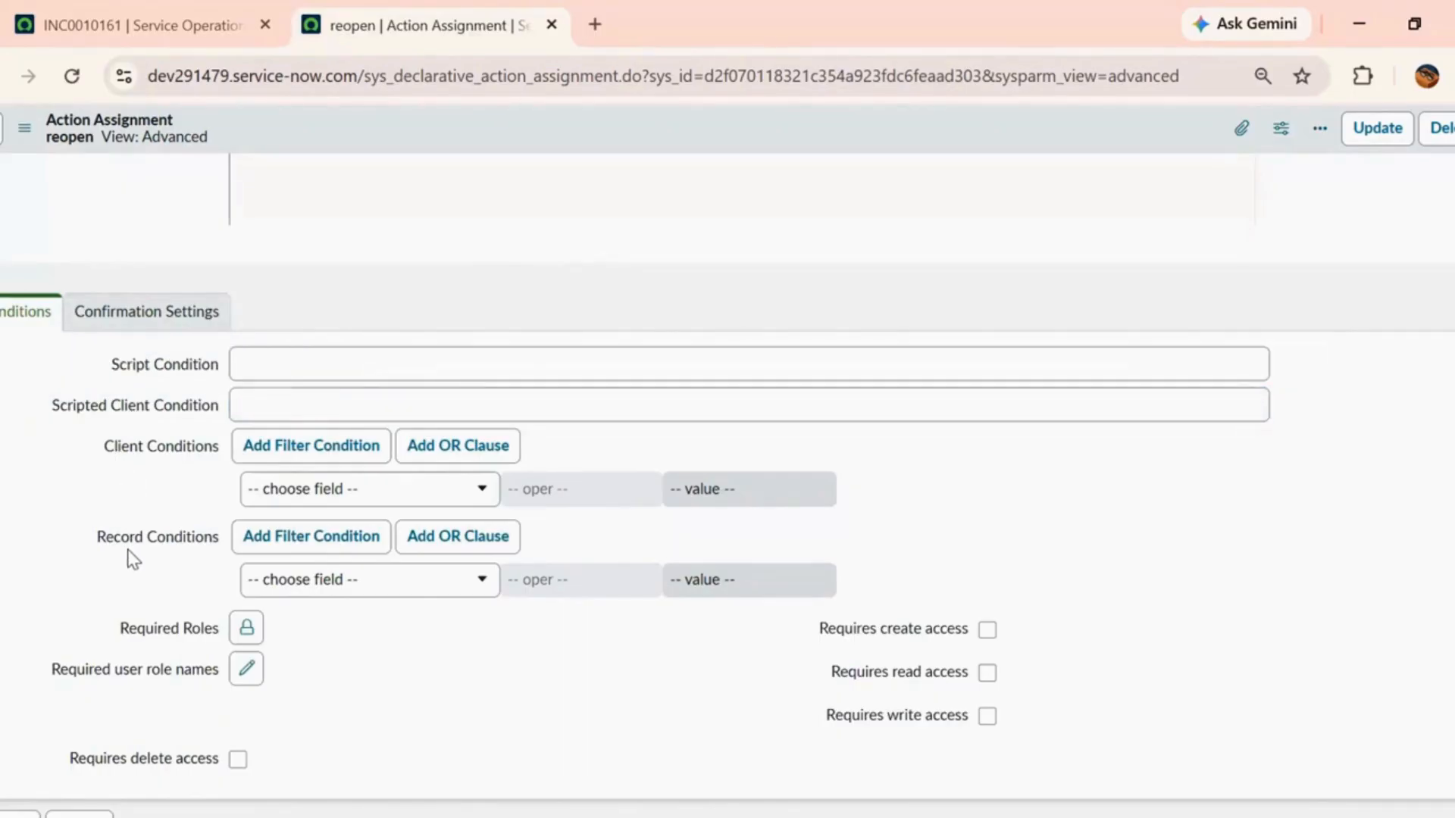
pyautogui.scroll(-1, 130, 558)
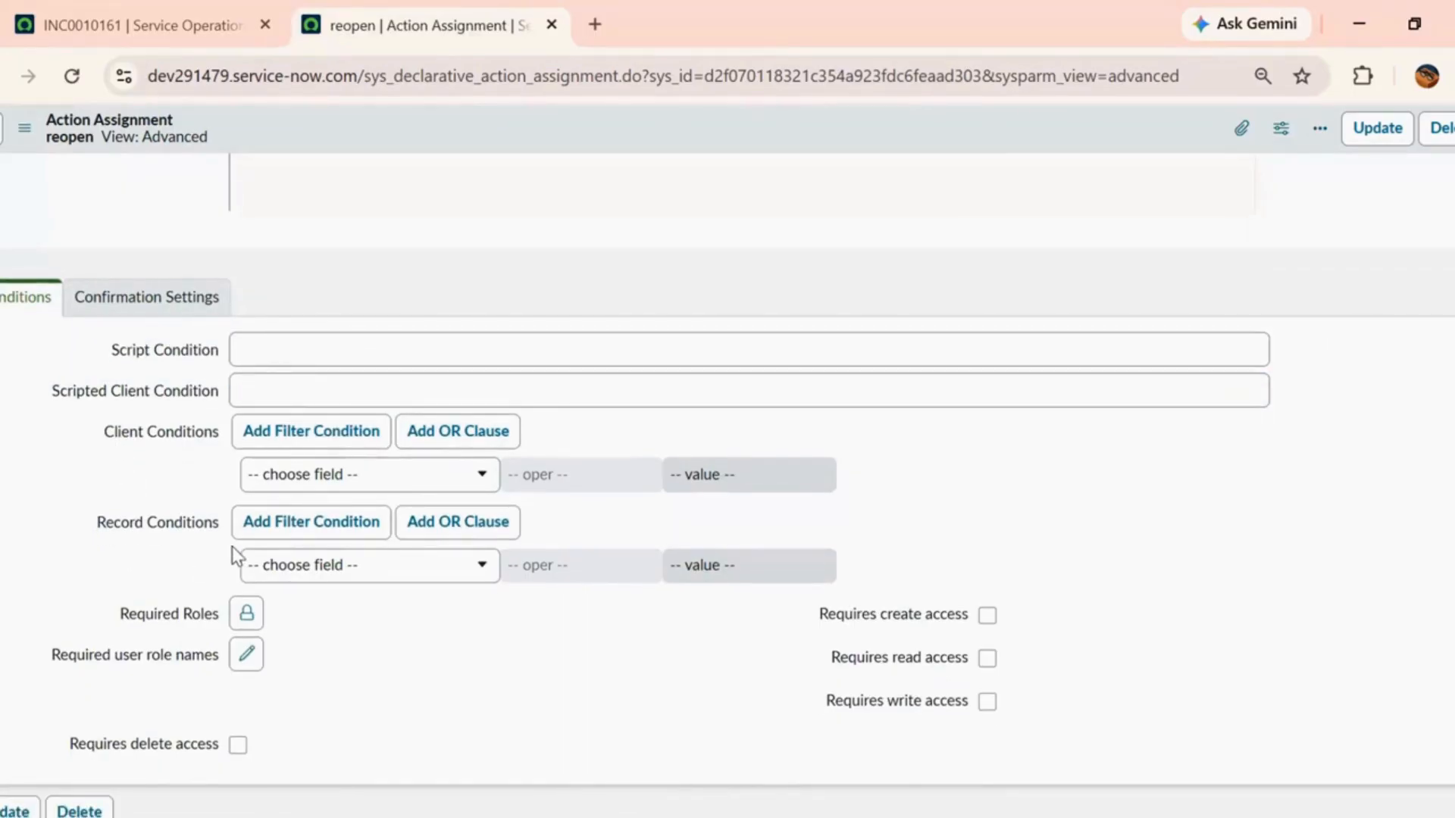
# - Add the record condition State is Closed to the reopen action assignment and save the record
pyautogui.click(369, 564)
pyautogui.write('state')
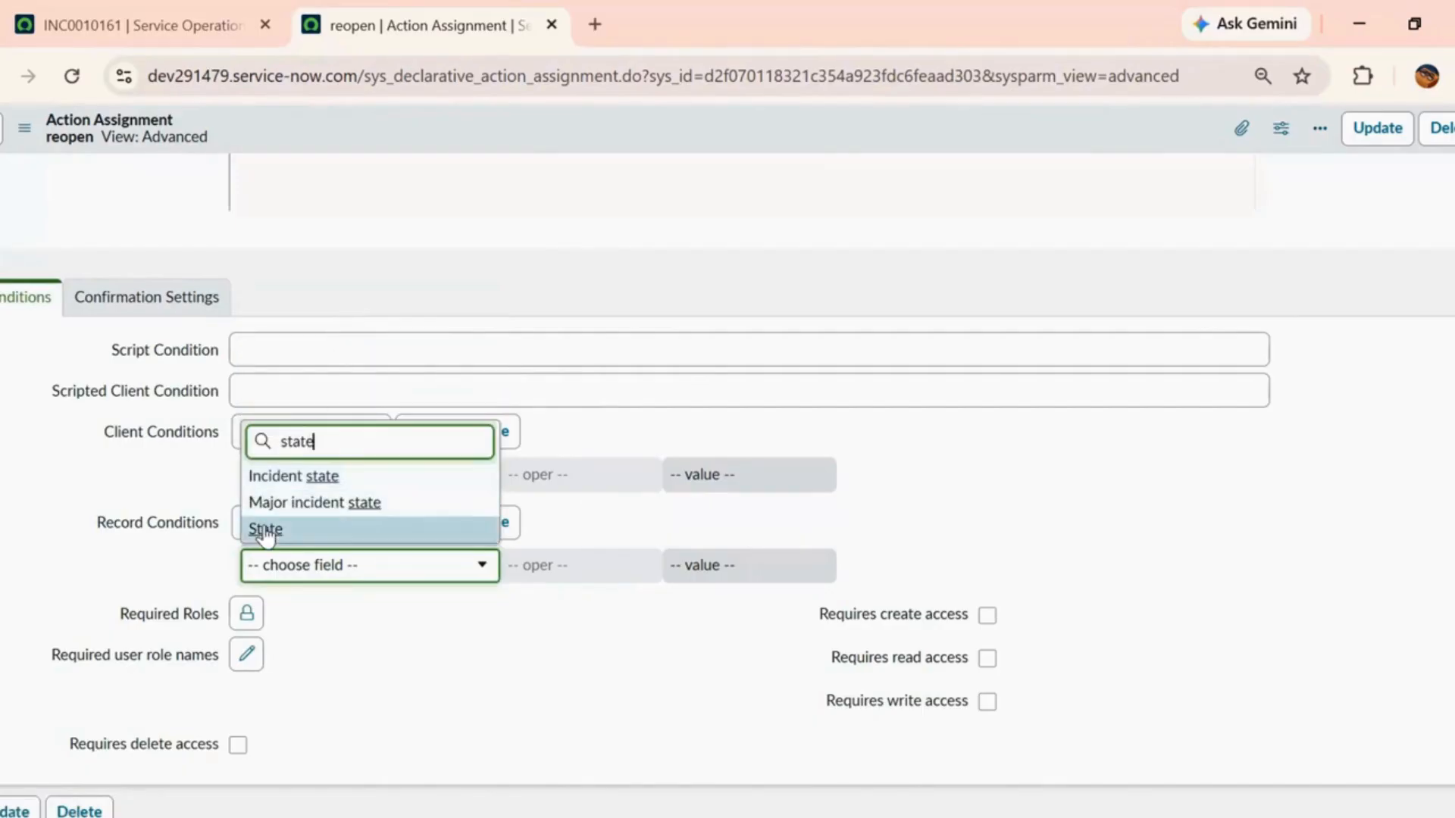
pyautogui.click(265, 530)
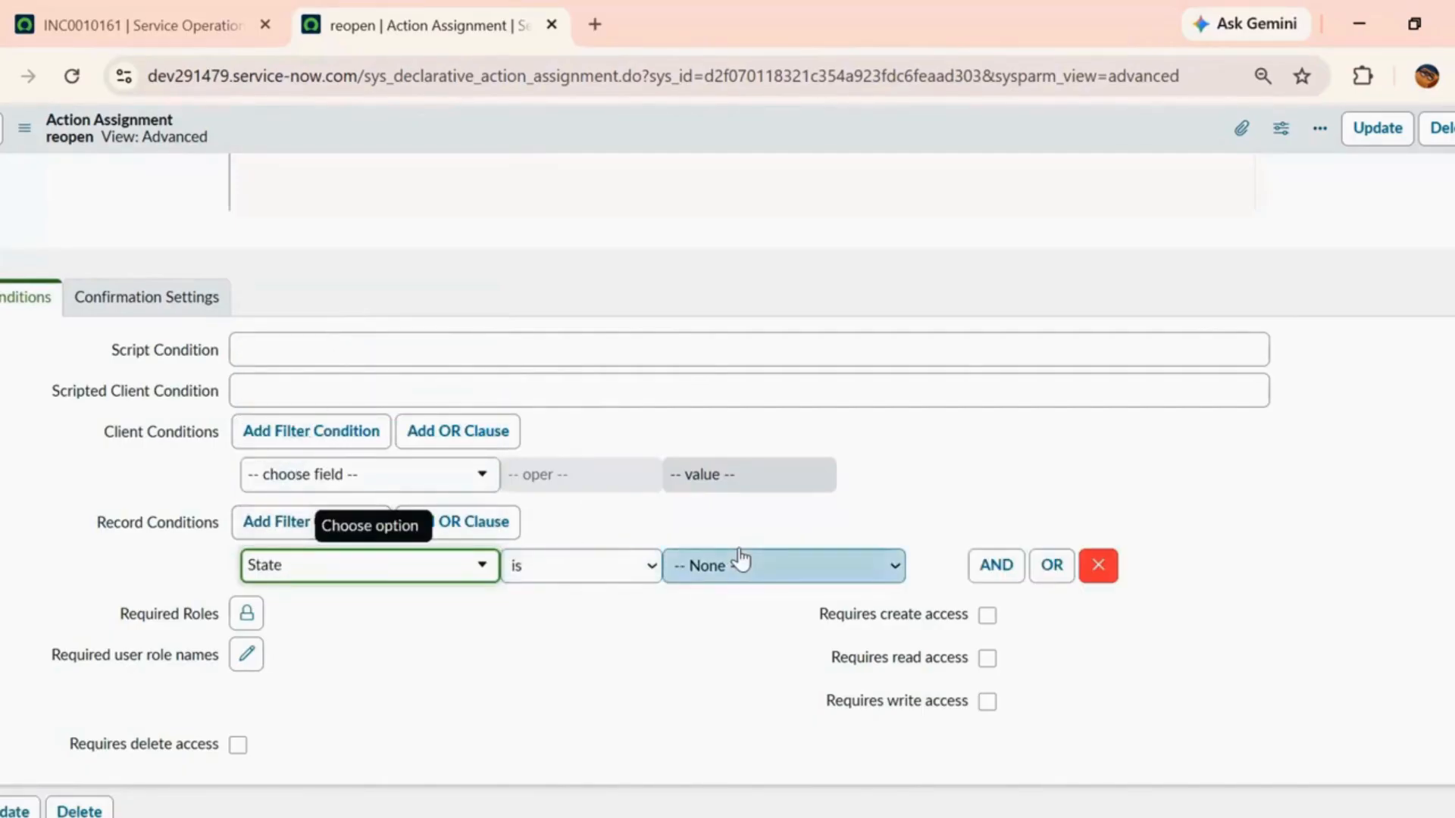
pyautogui.click(741, 564)
pyautogui.click(707, 736)
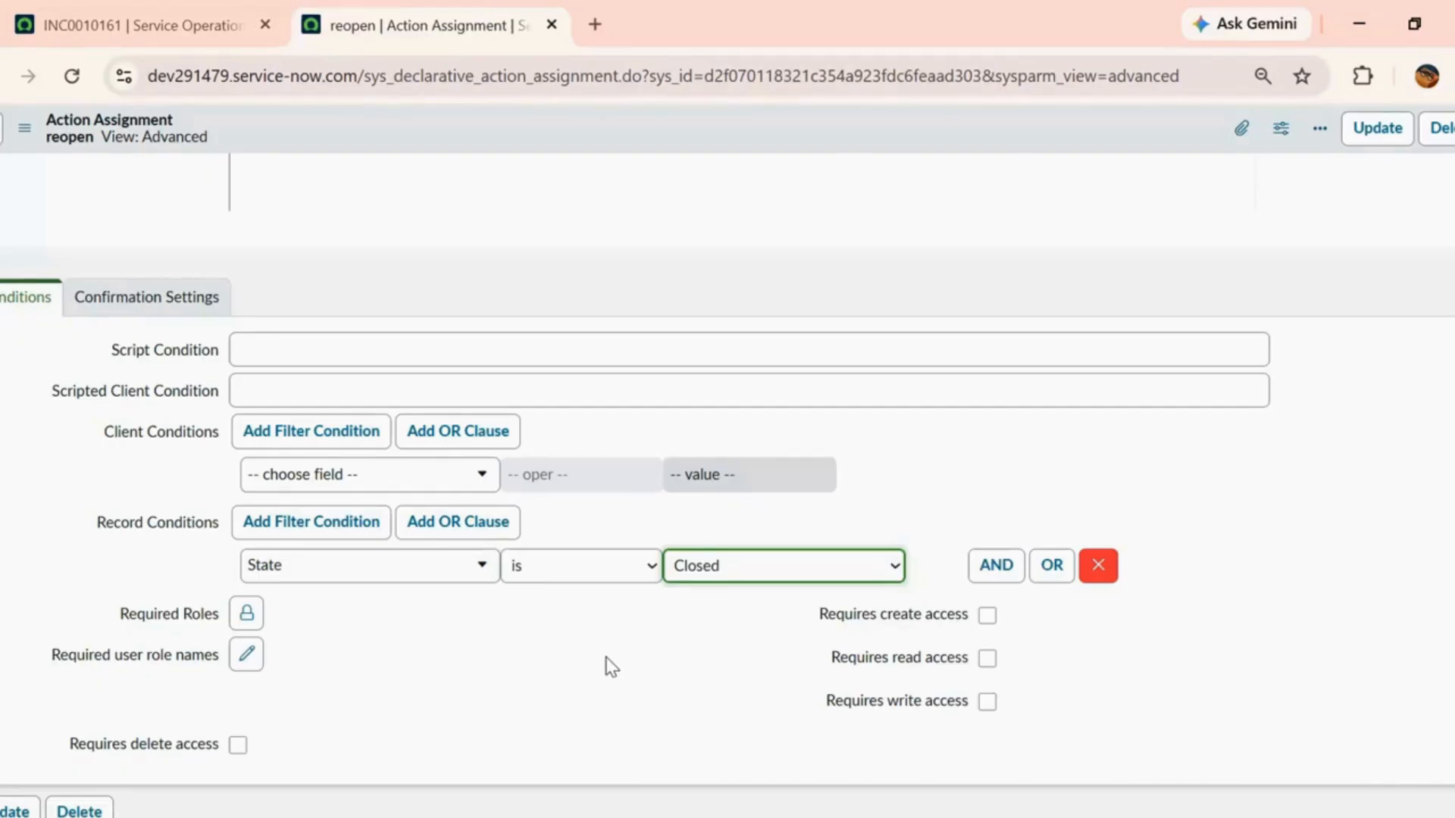
pyautogui.rightClick(800, 121)
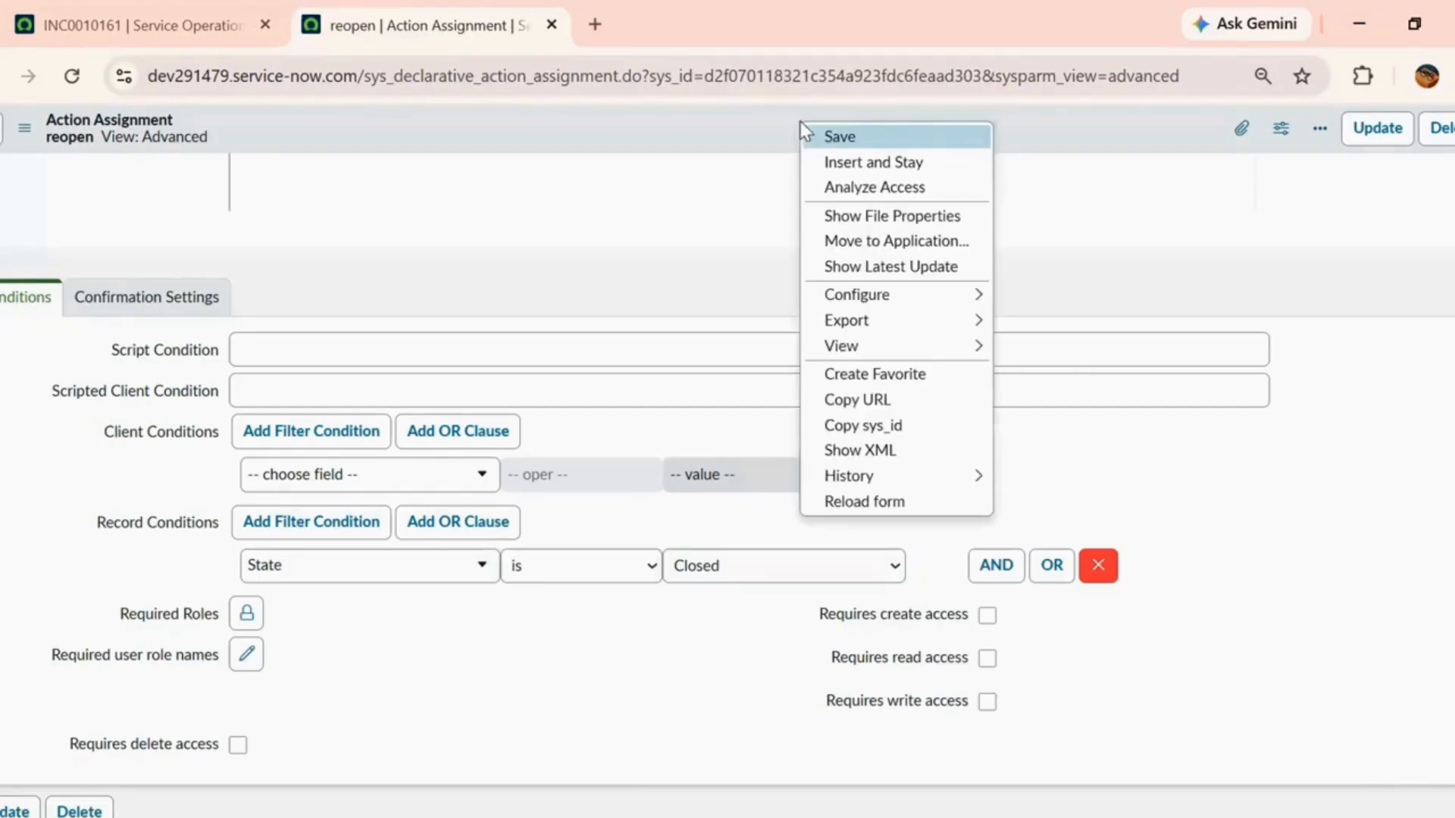
pyautogui.click(838, 138)
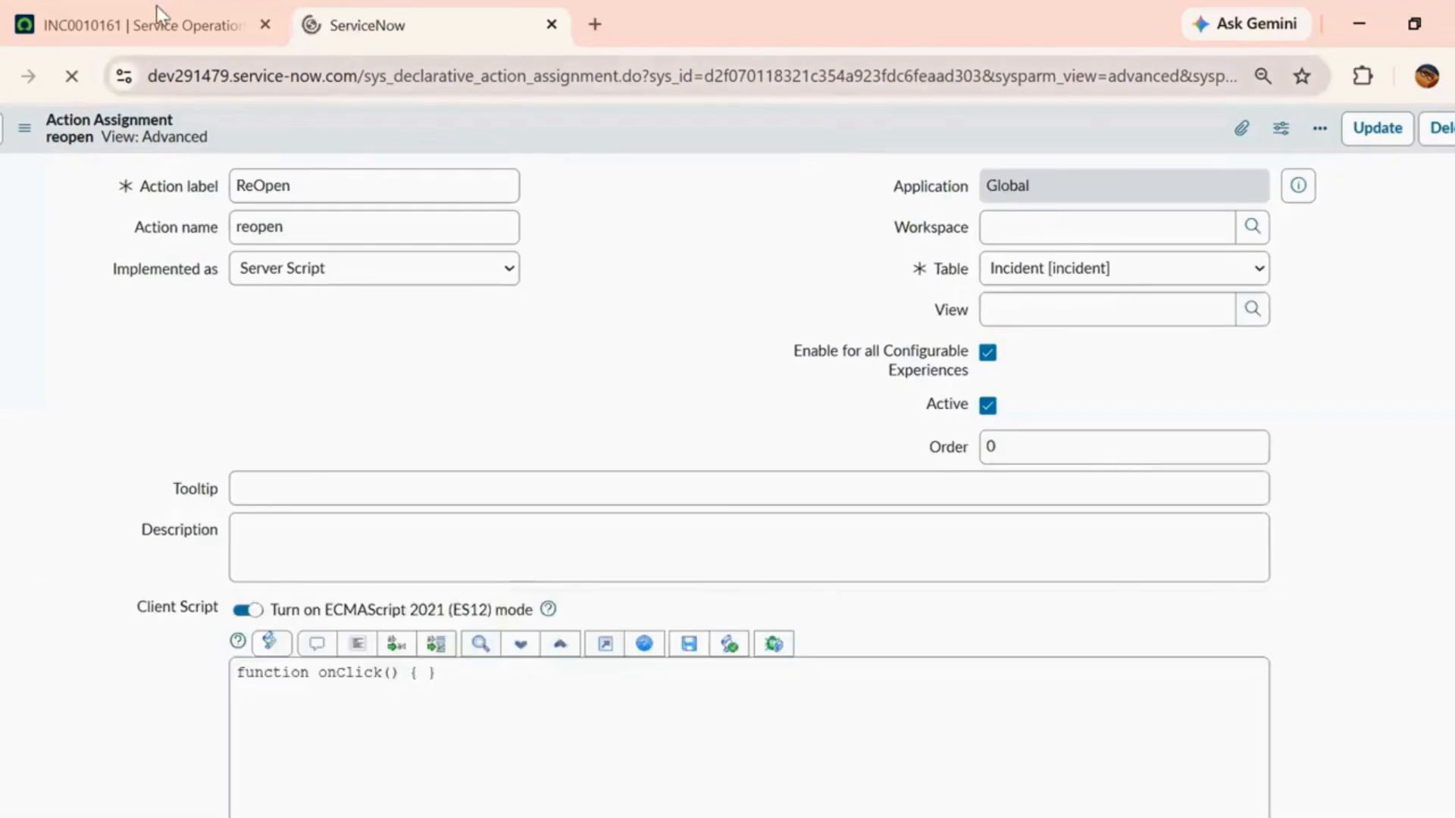
# - Return to Service Operations Workspace, close incident INC0010161 and filter the list of all incidents to State Closed
pyautogui.click(157, 7)
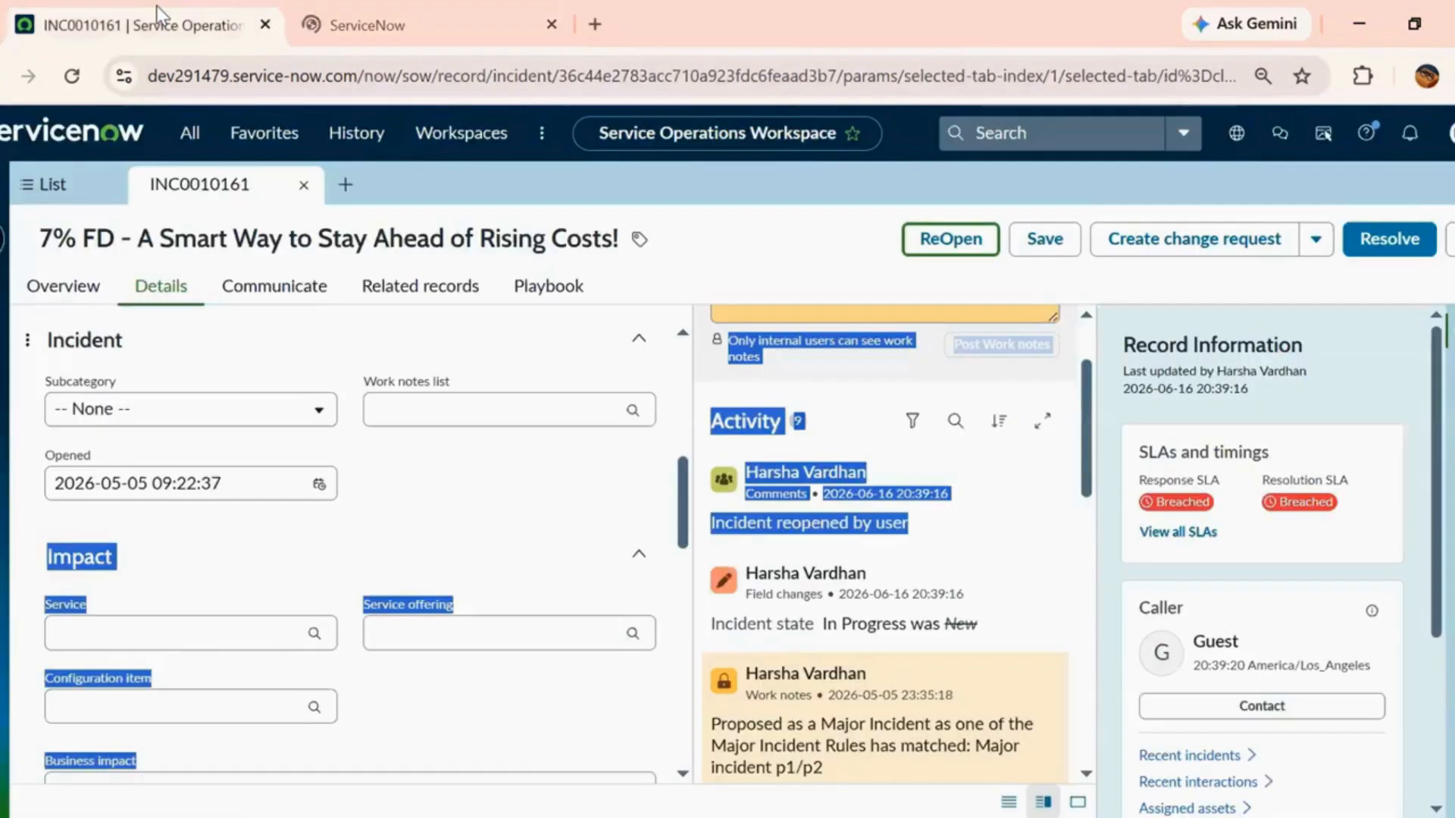
pyautogui.click(301, 185)
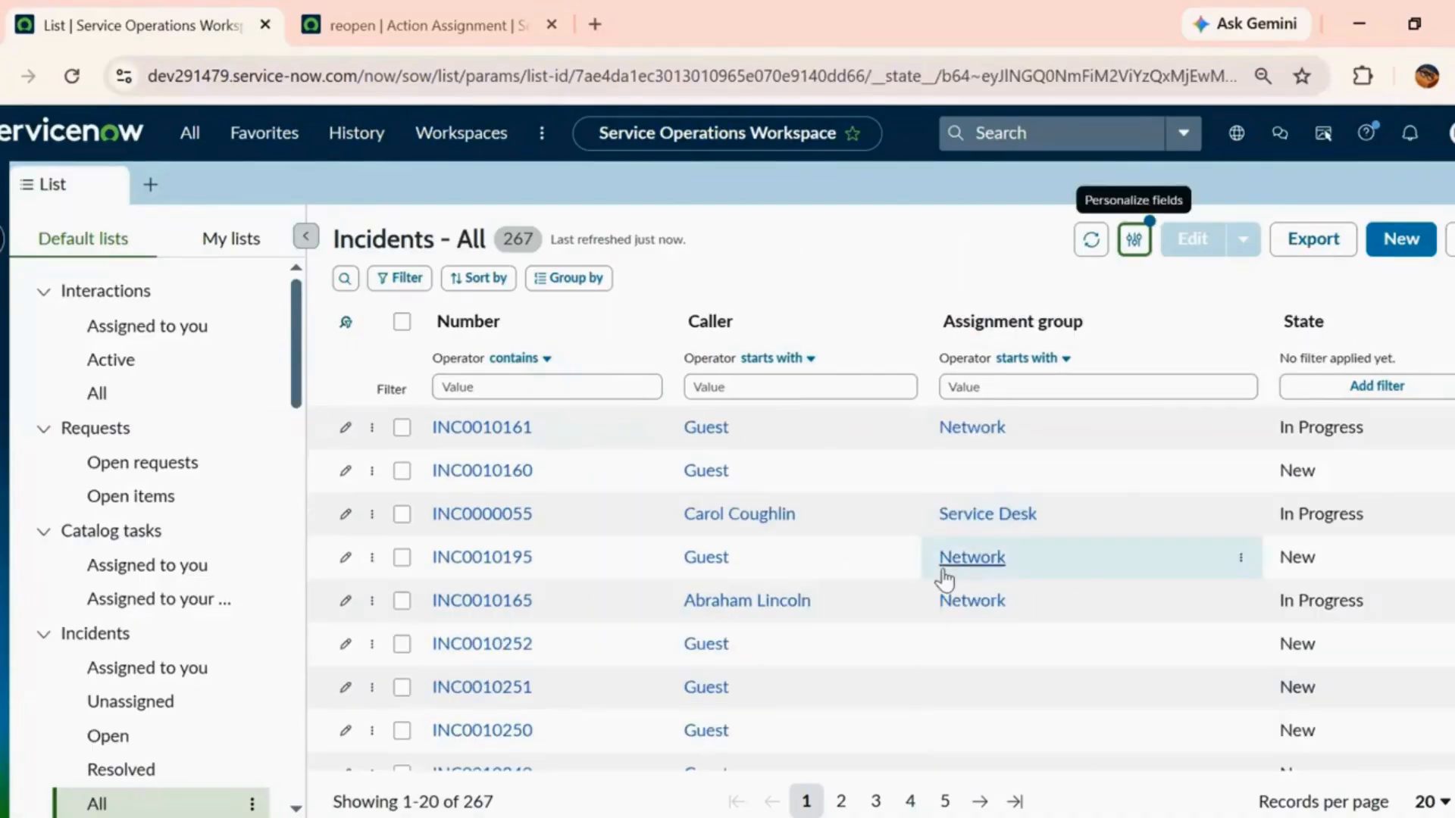
pyautogui.click(1302, 334)
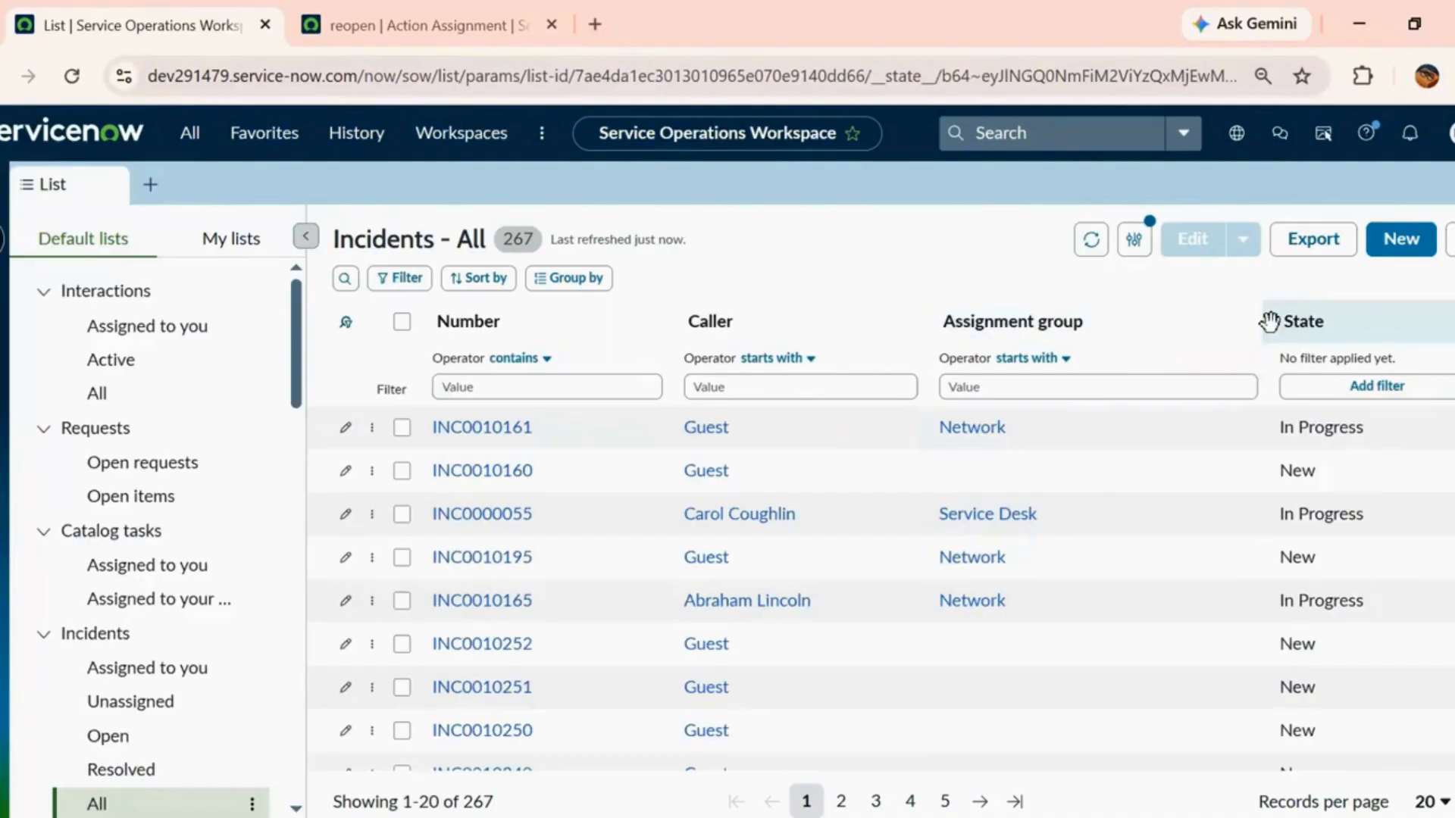
pyautogui.click(1322, 399)
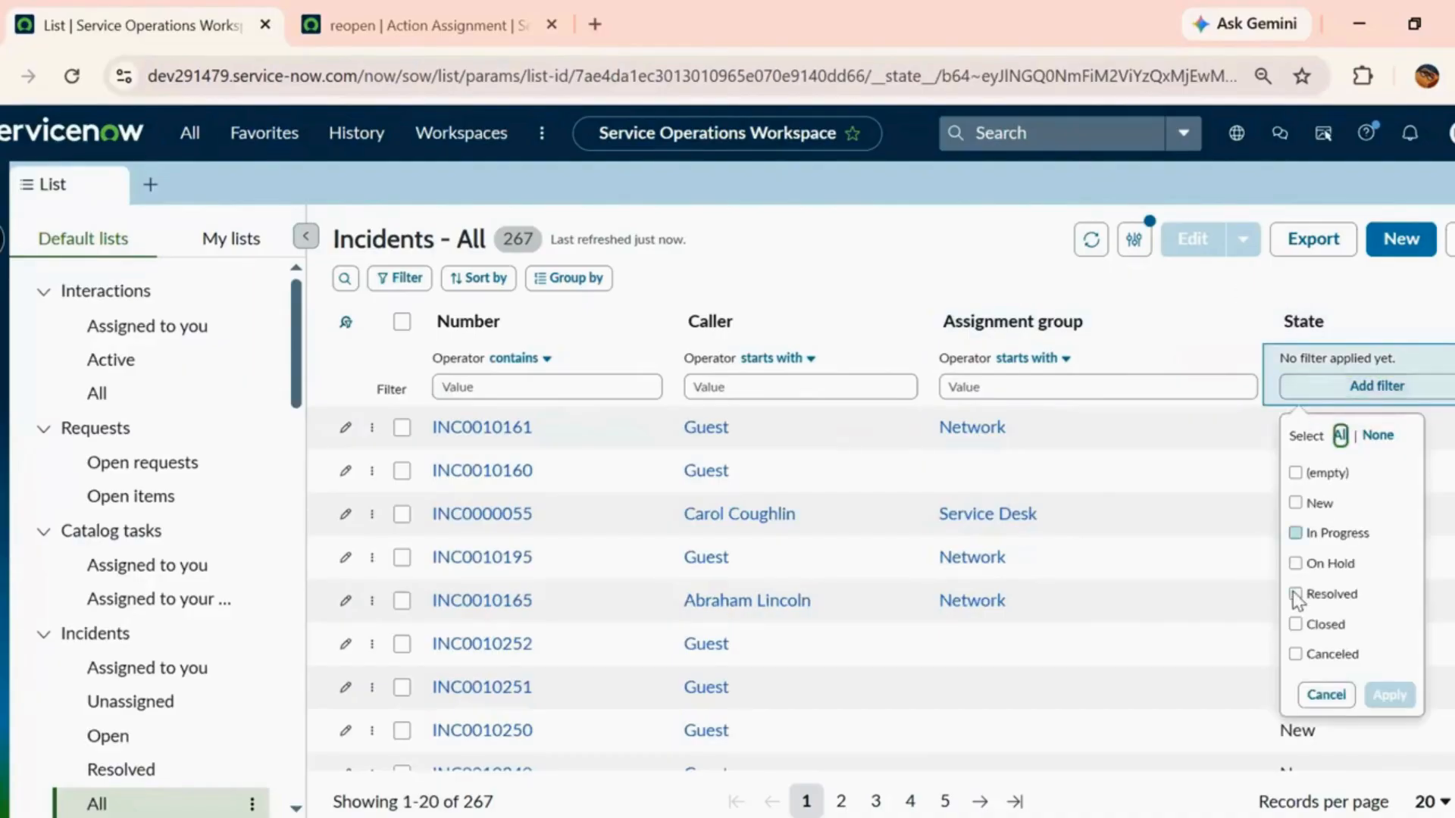
pyautogui.click(1295, 623)
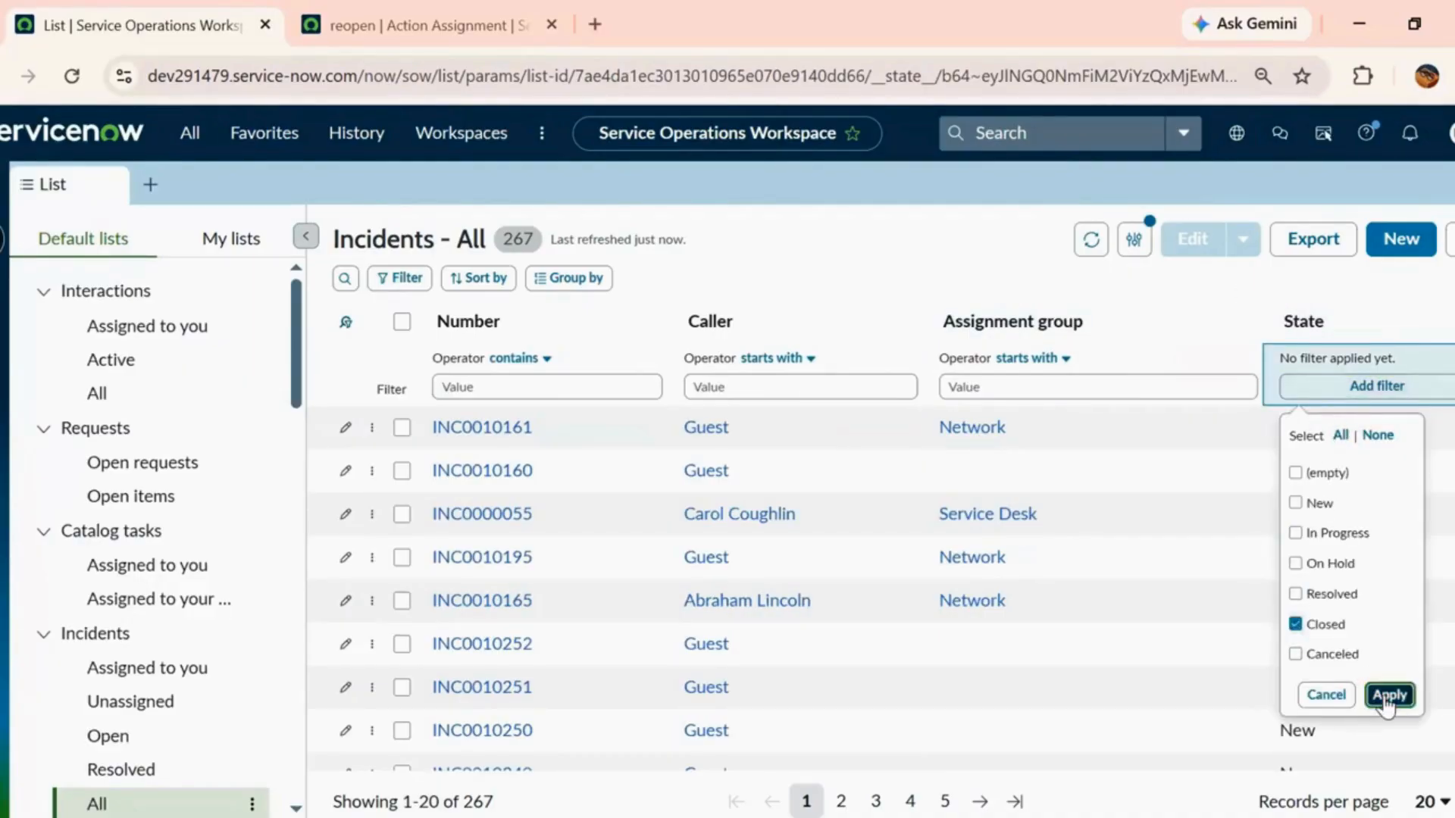
pyautogui.click(1387, 694)
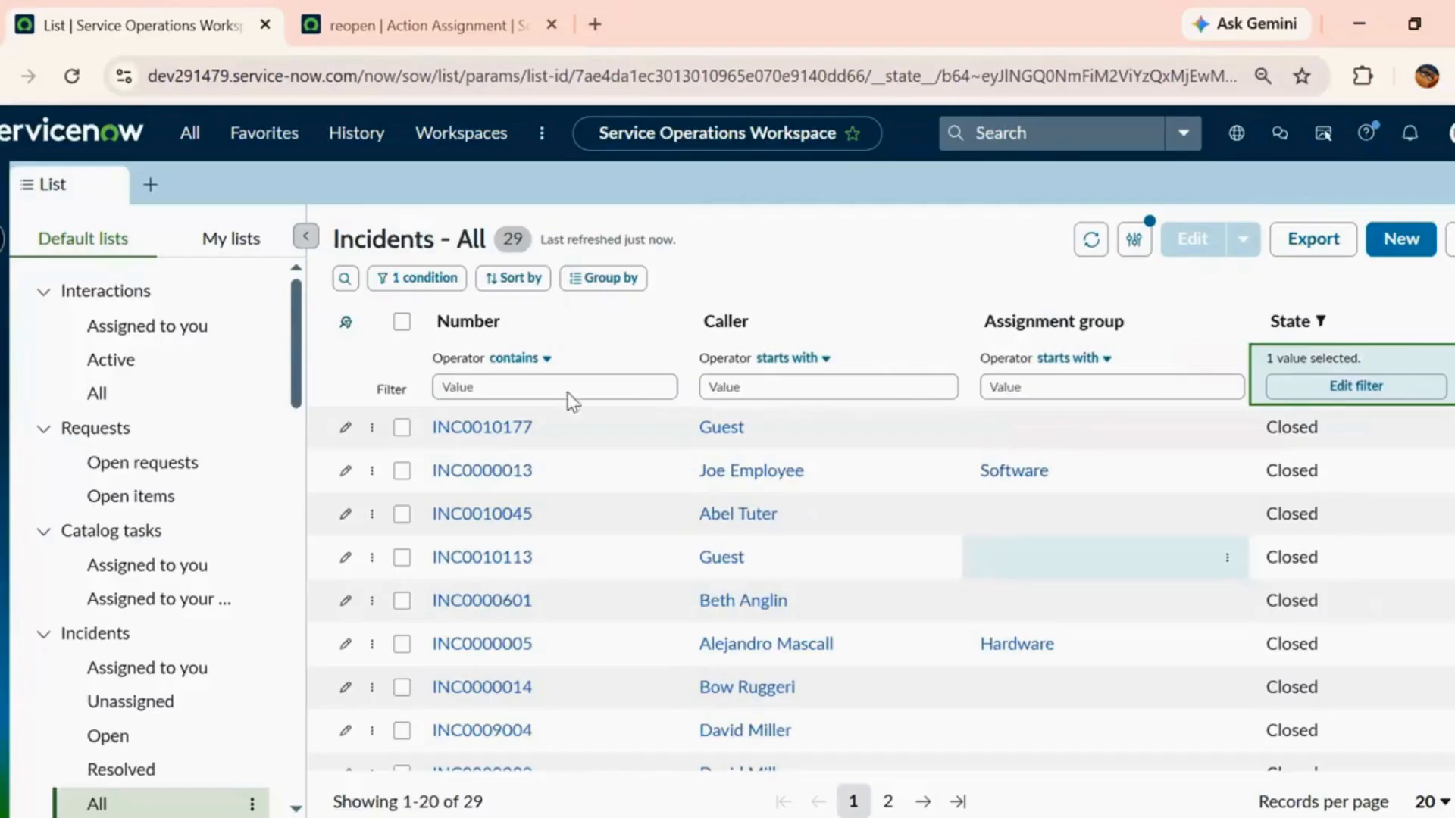
# - Run the ReOpen action on closed incident INC0010177, then check its State and activity in the details and dismiss the info message
pyautogui.click(466, 429)
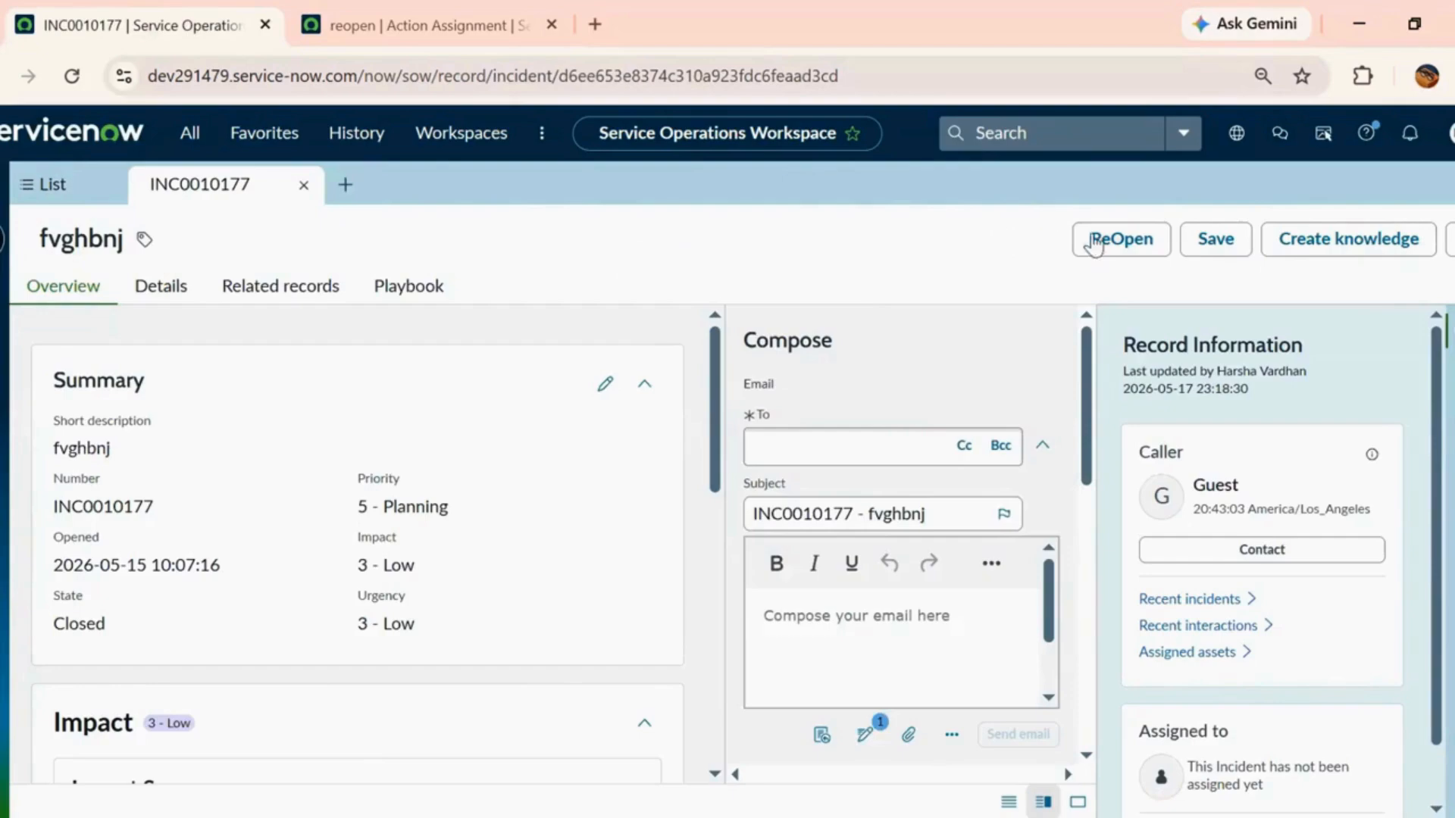
pyautogui.click(1100, 236)
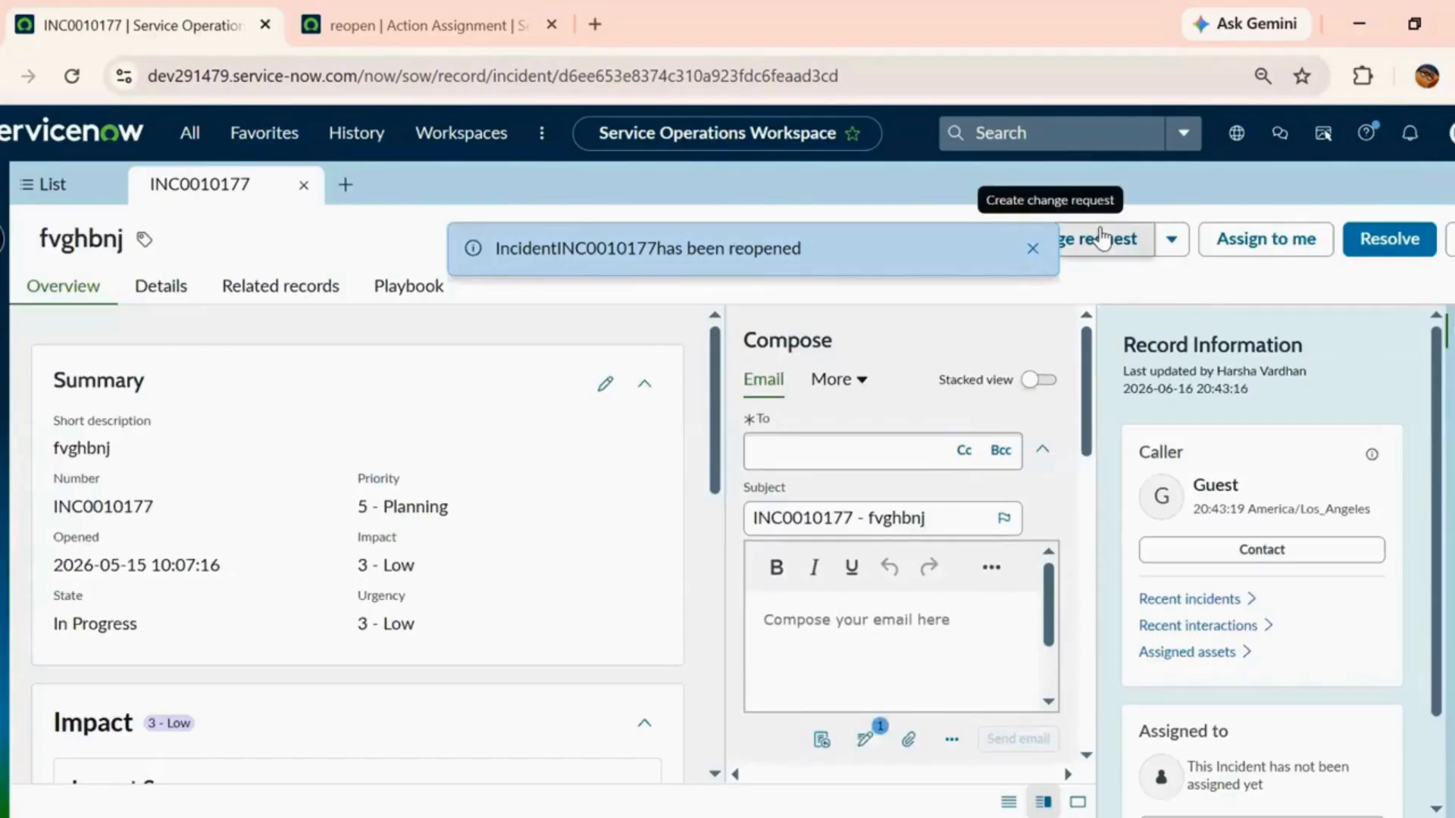
pyautogui.click(181, 294)
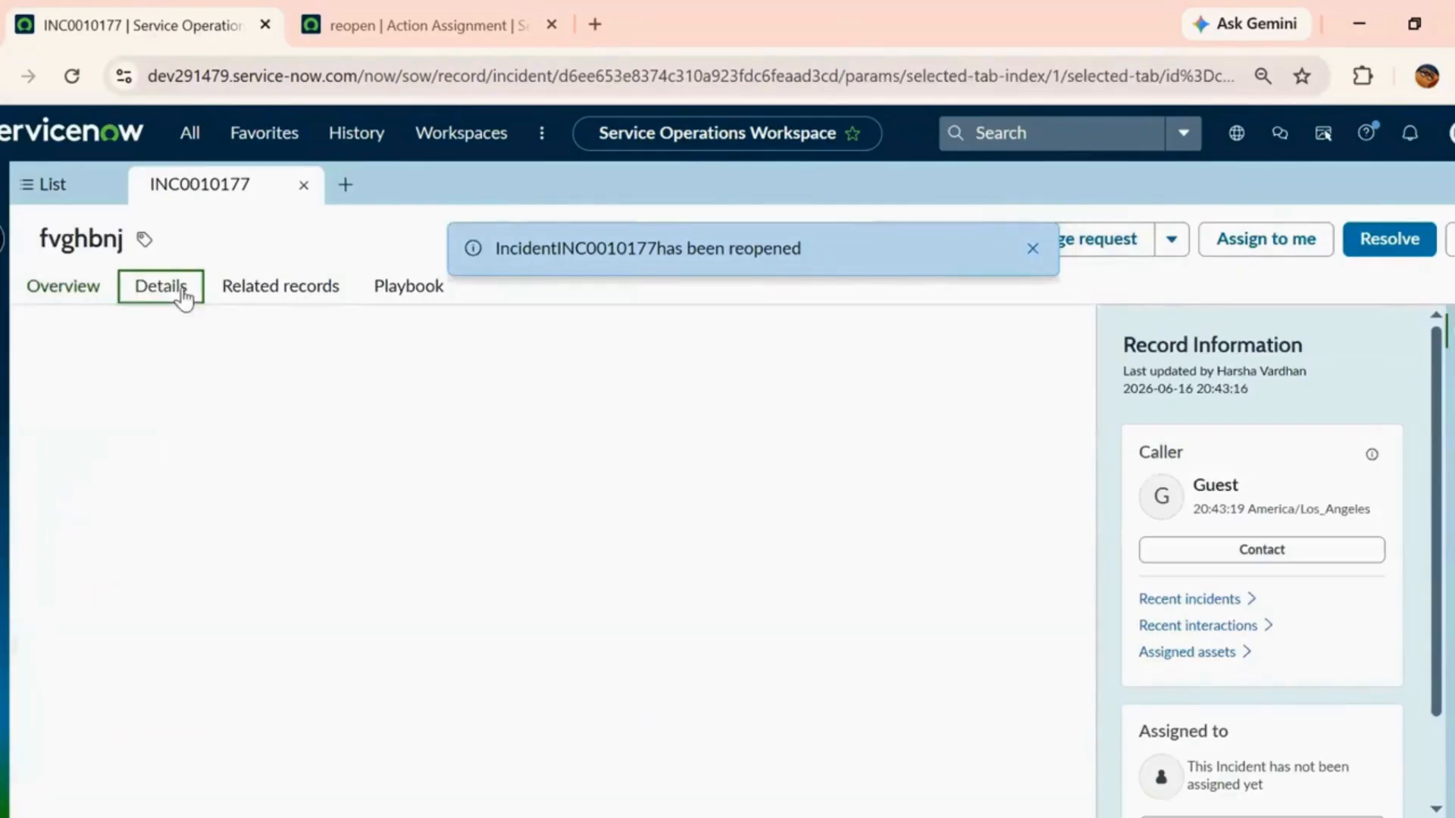
pyautogui.scroll(-1, 454, 585)
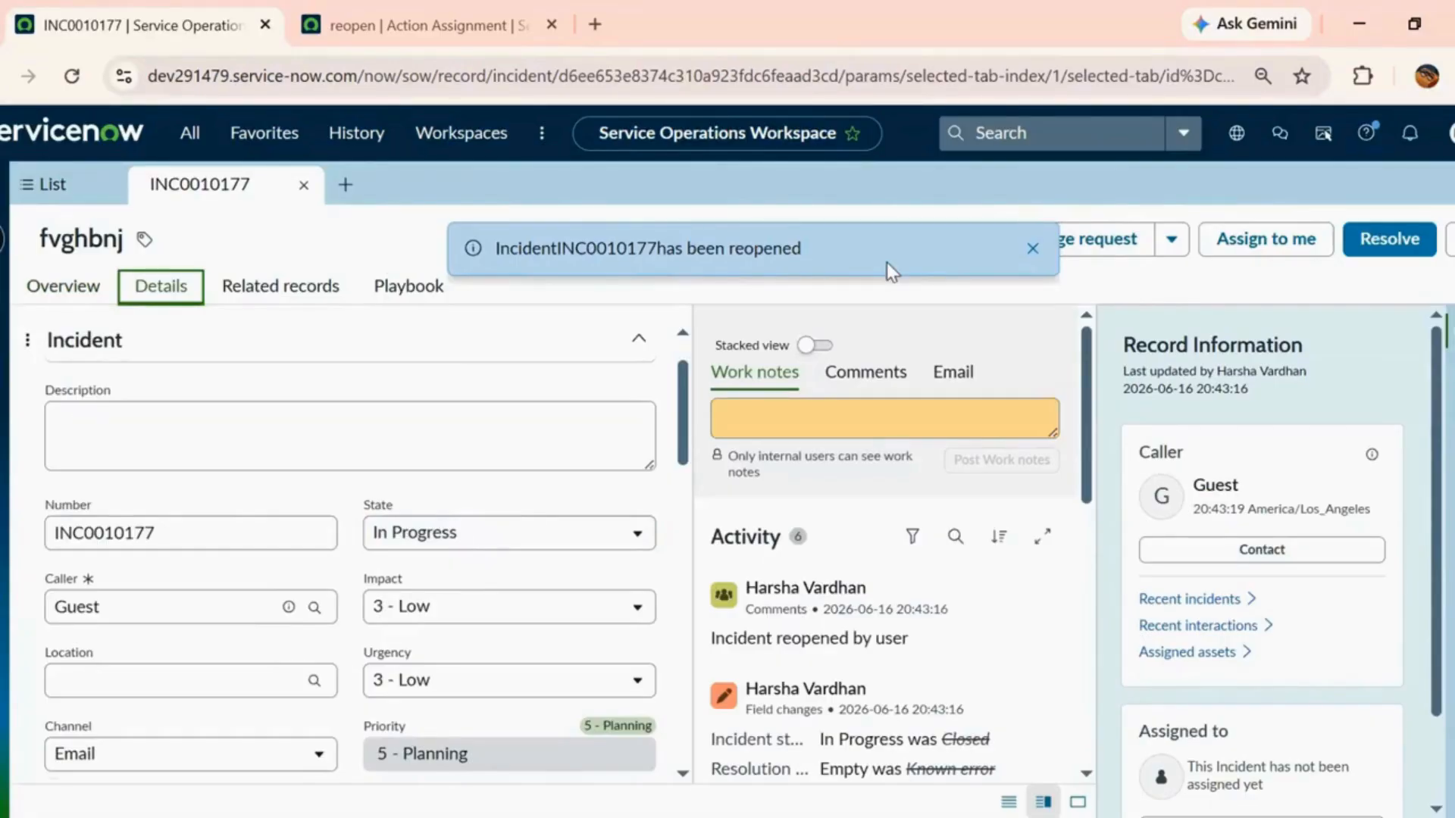
pyautogui.click(1032, 248)
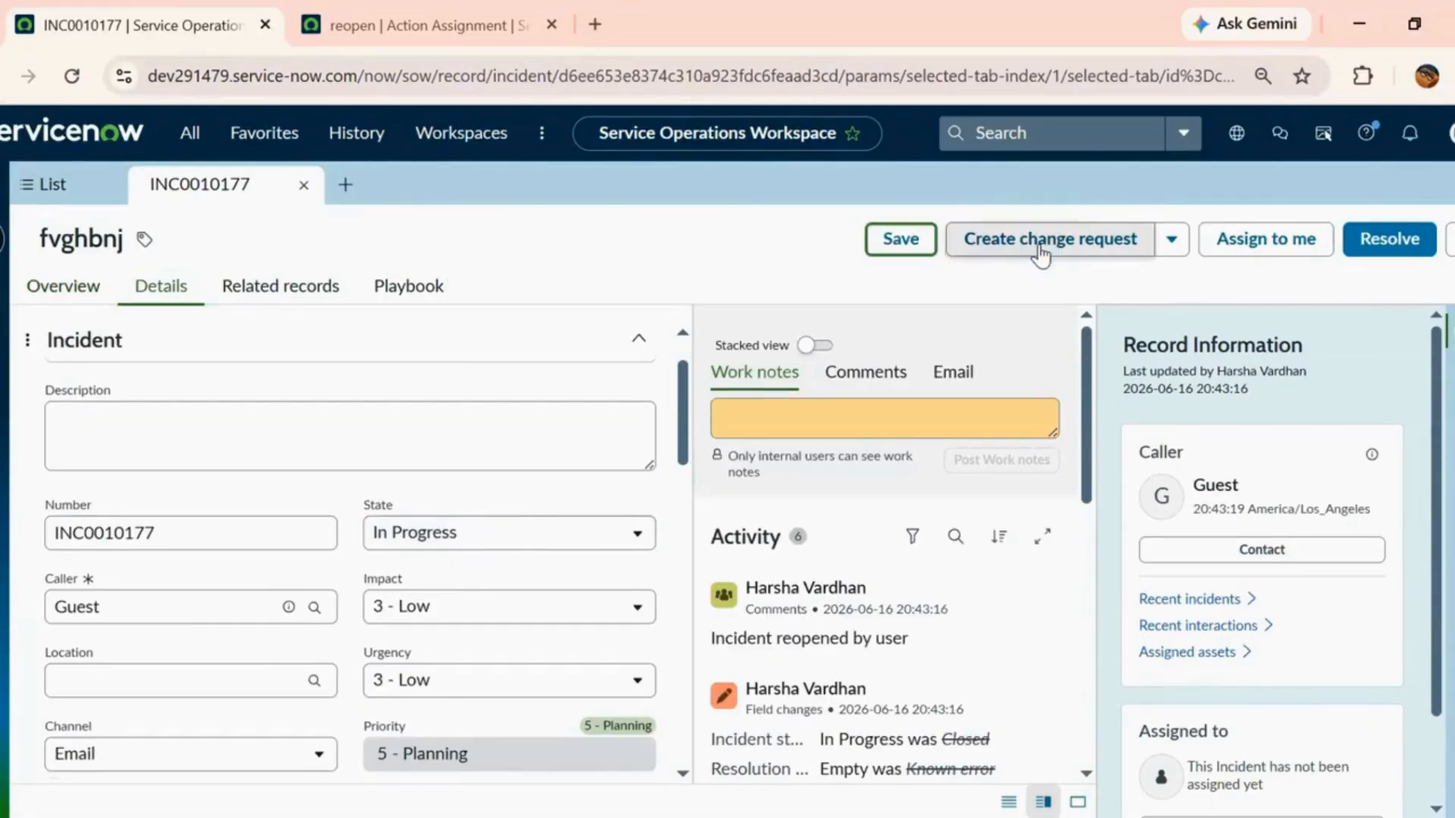
# - Filter the incident list to State In Progress instead of Closed and open incident INC0010161 to check its available actions
pyautogui.click(303, 185)
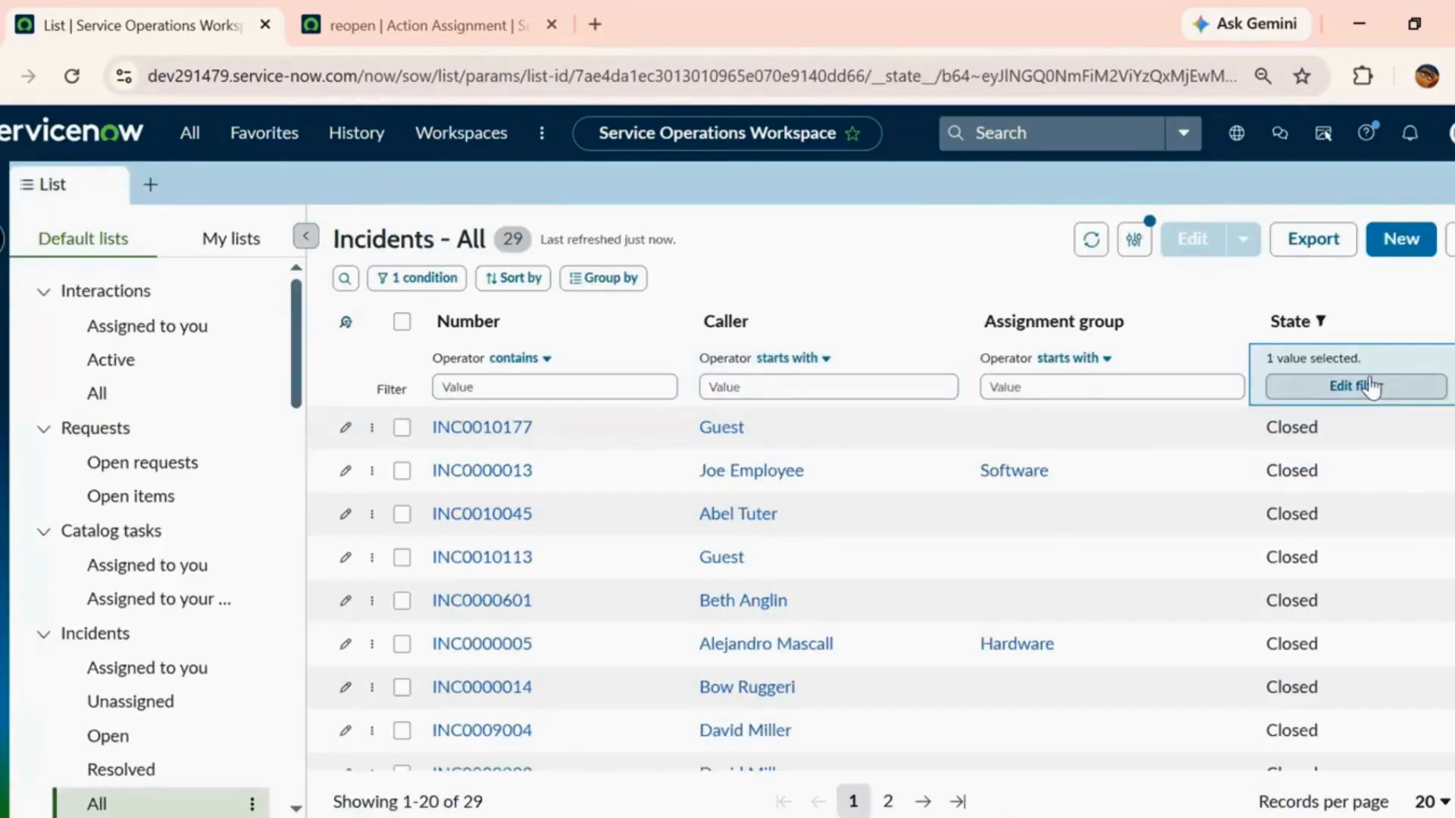
pyautogui.click(1368, 385)
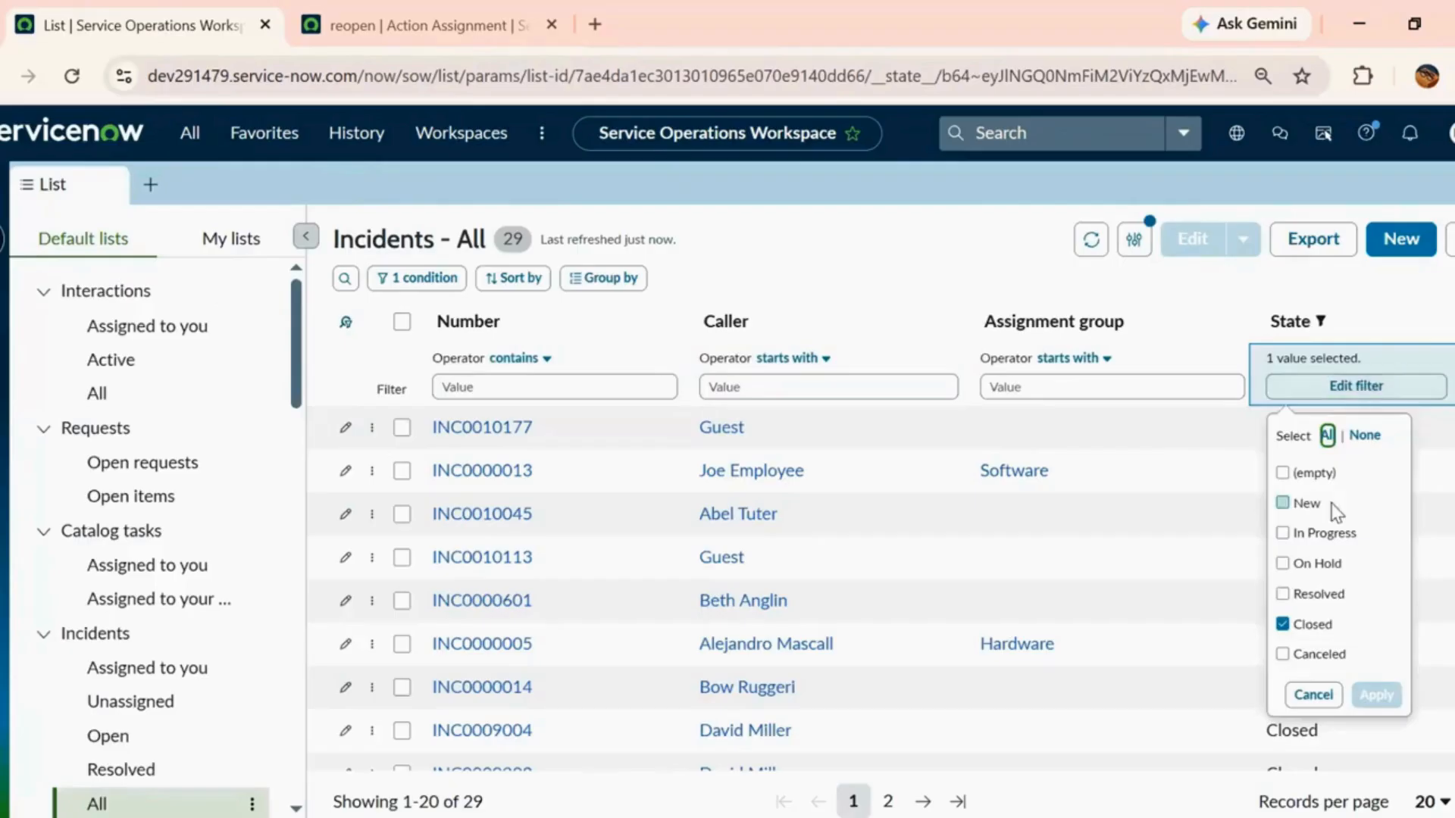
pyautogui.click(1282, 625)
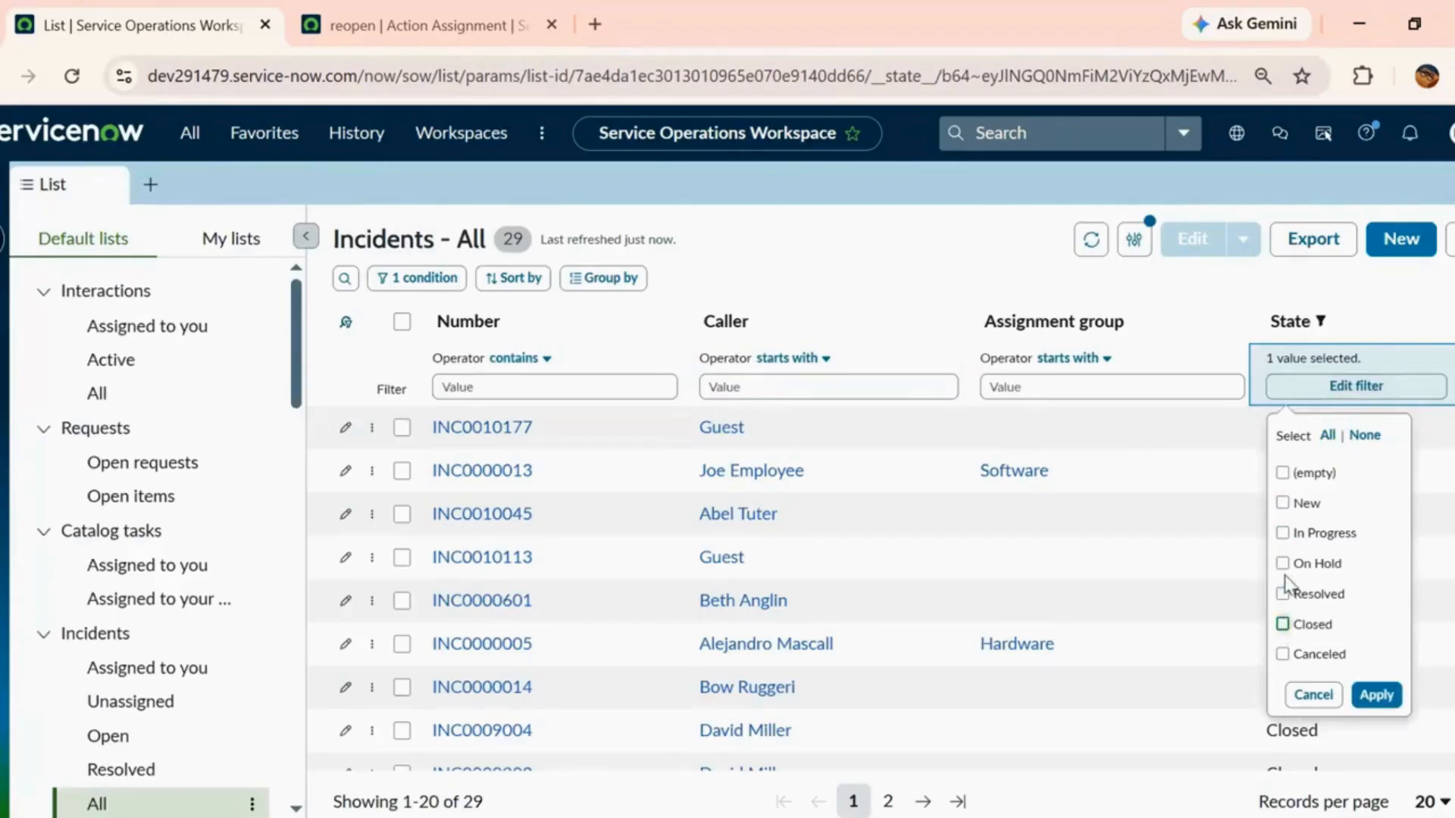
pyautogui.click(1282, 533)
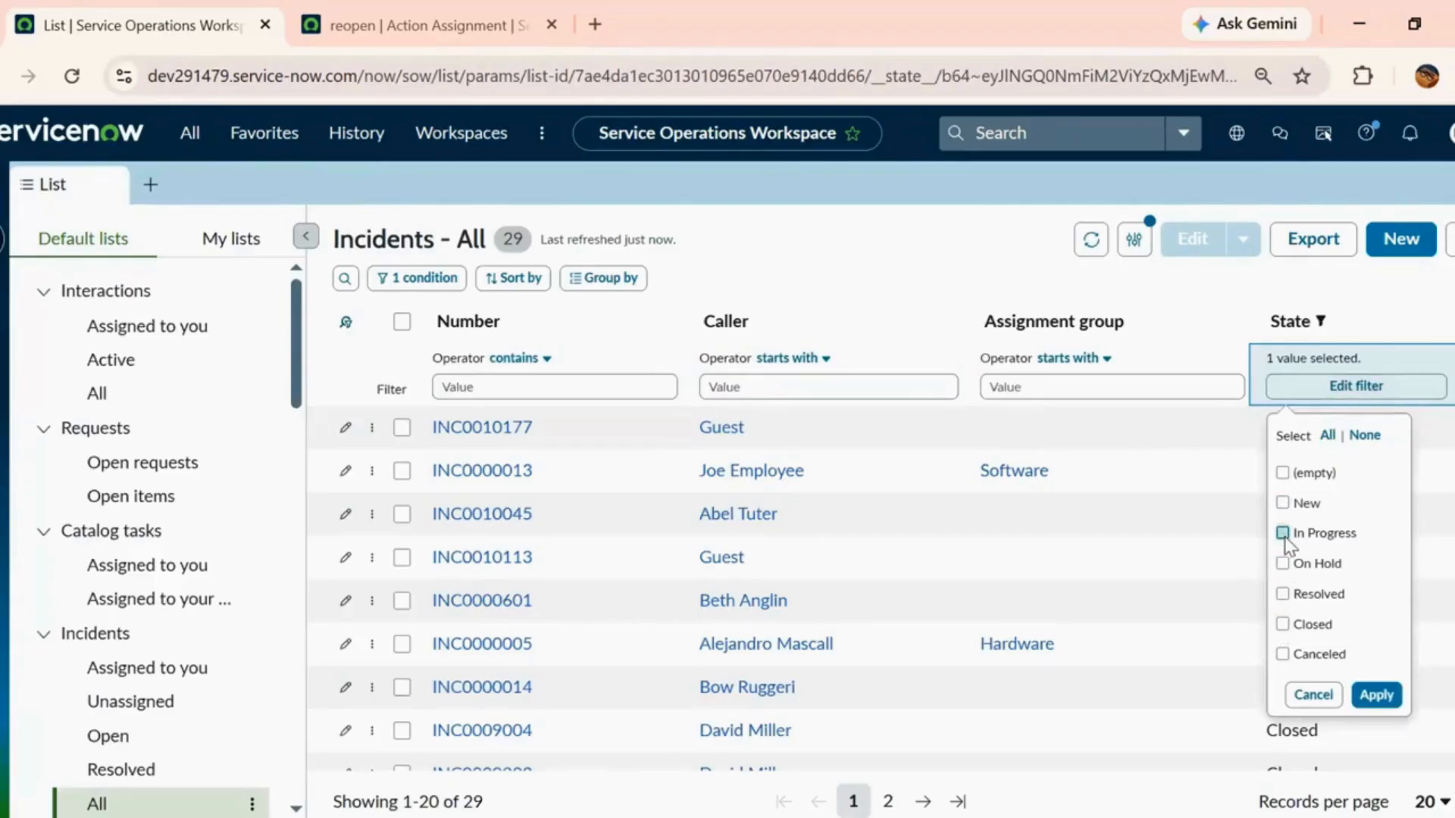
pyautogui.click(1376, 695)
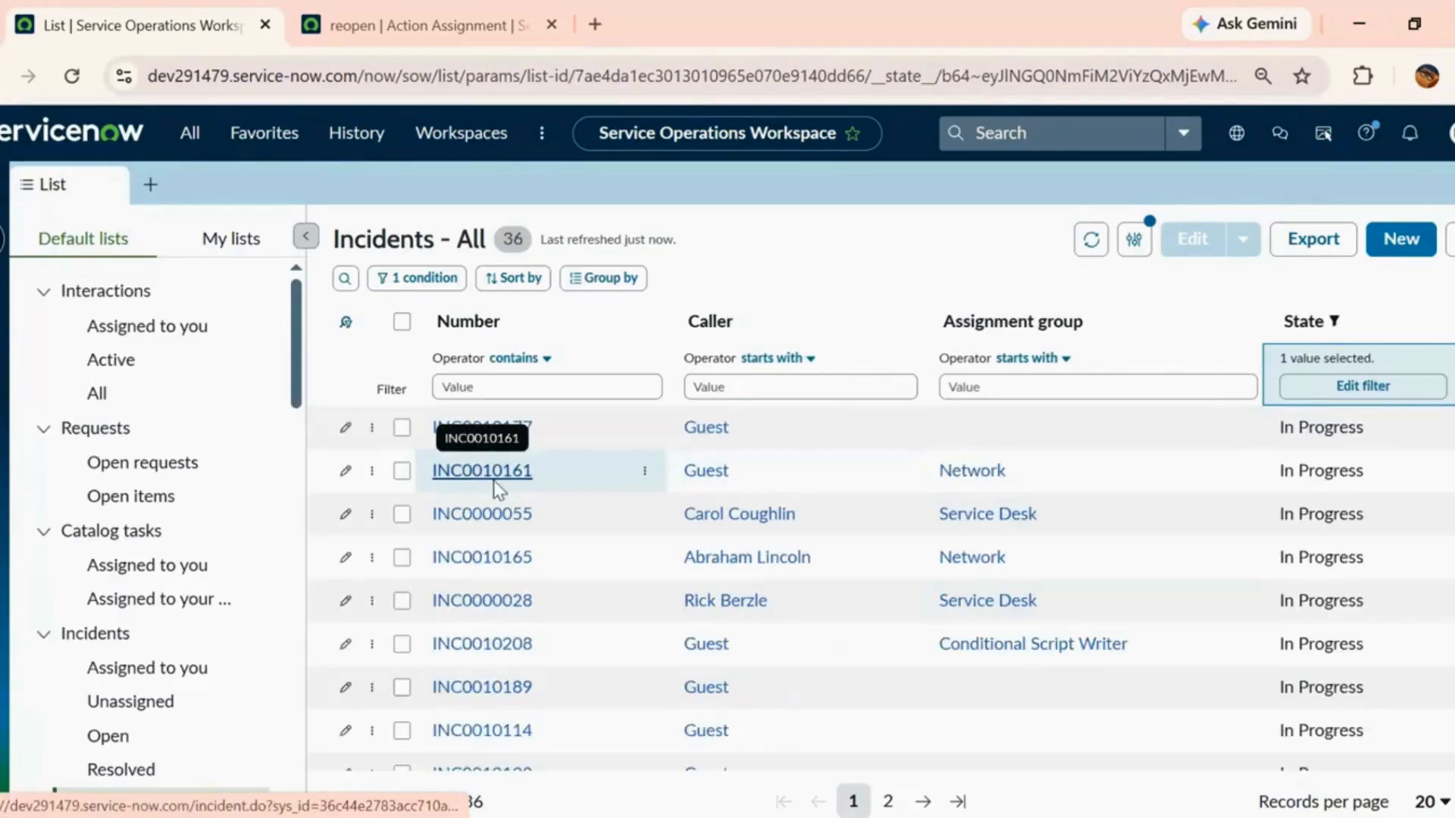
pyautogui.click(493, 483)
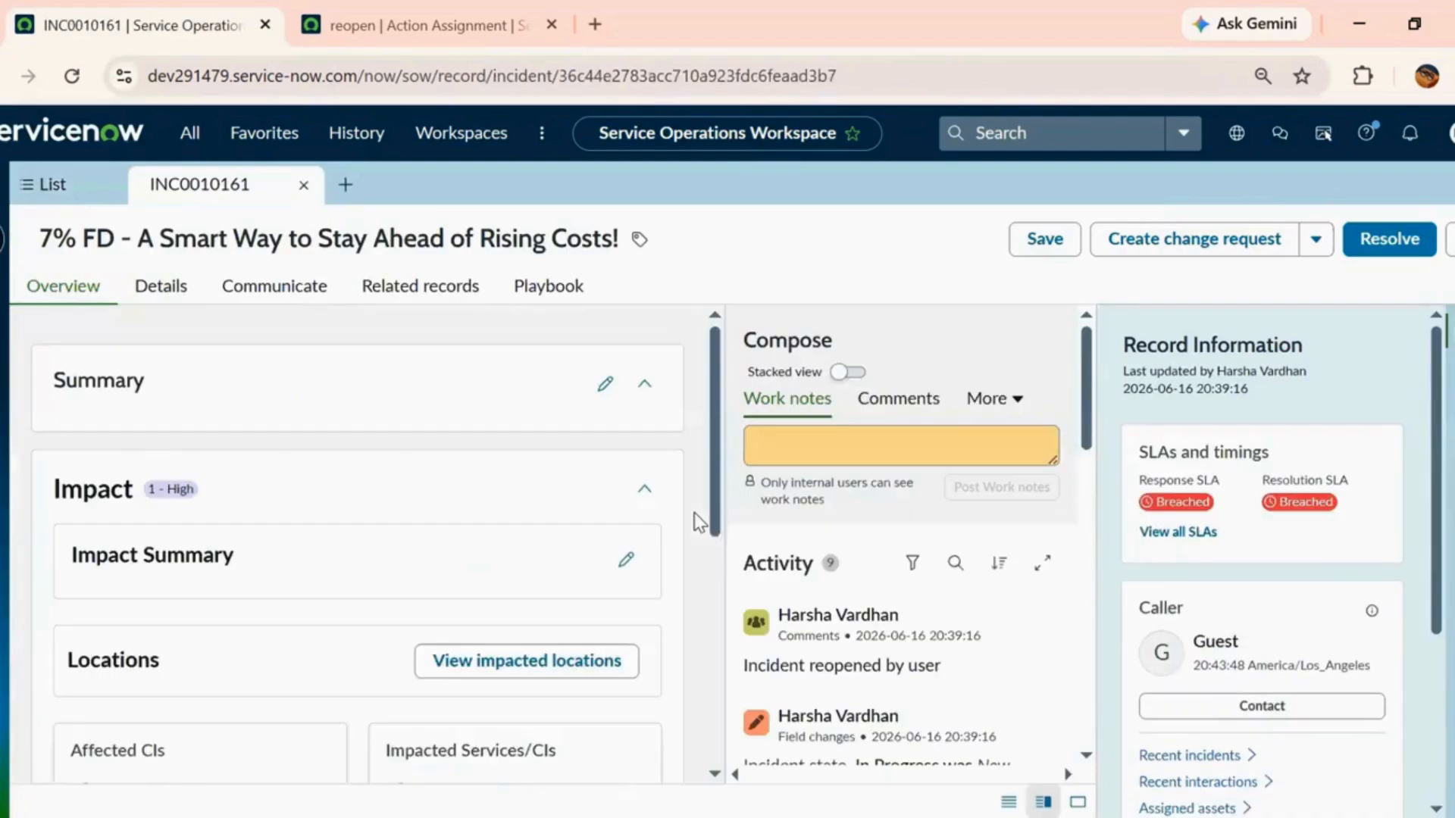